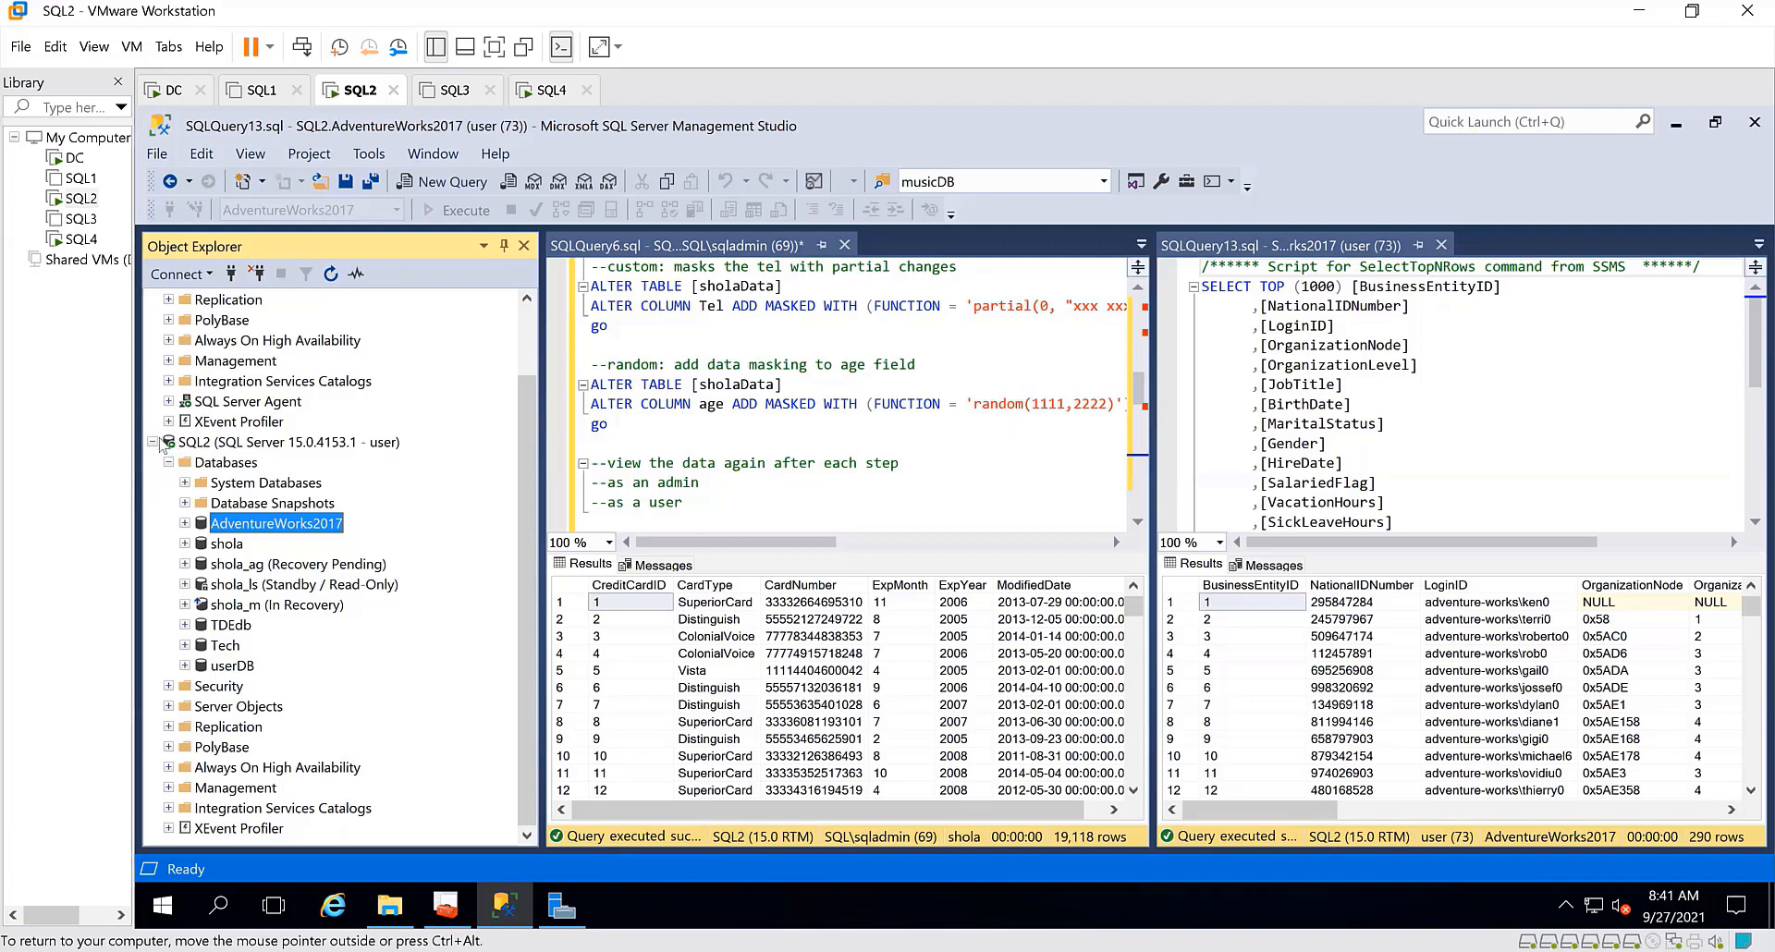
# Switch to the SQL4 virtual machine, minimize Server Manager and open Microsoft Data Migration Assistant from the desktop
pyautogui.click(152, 442)
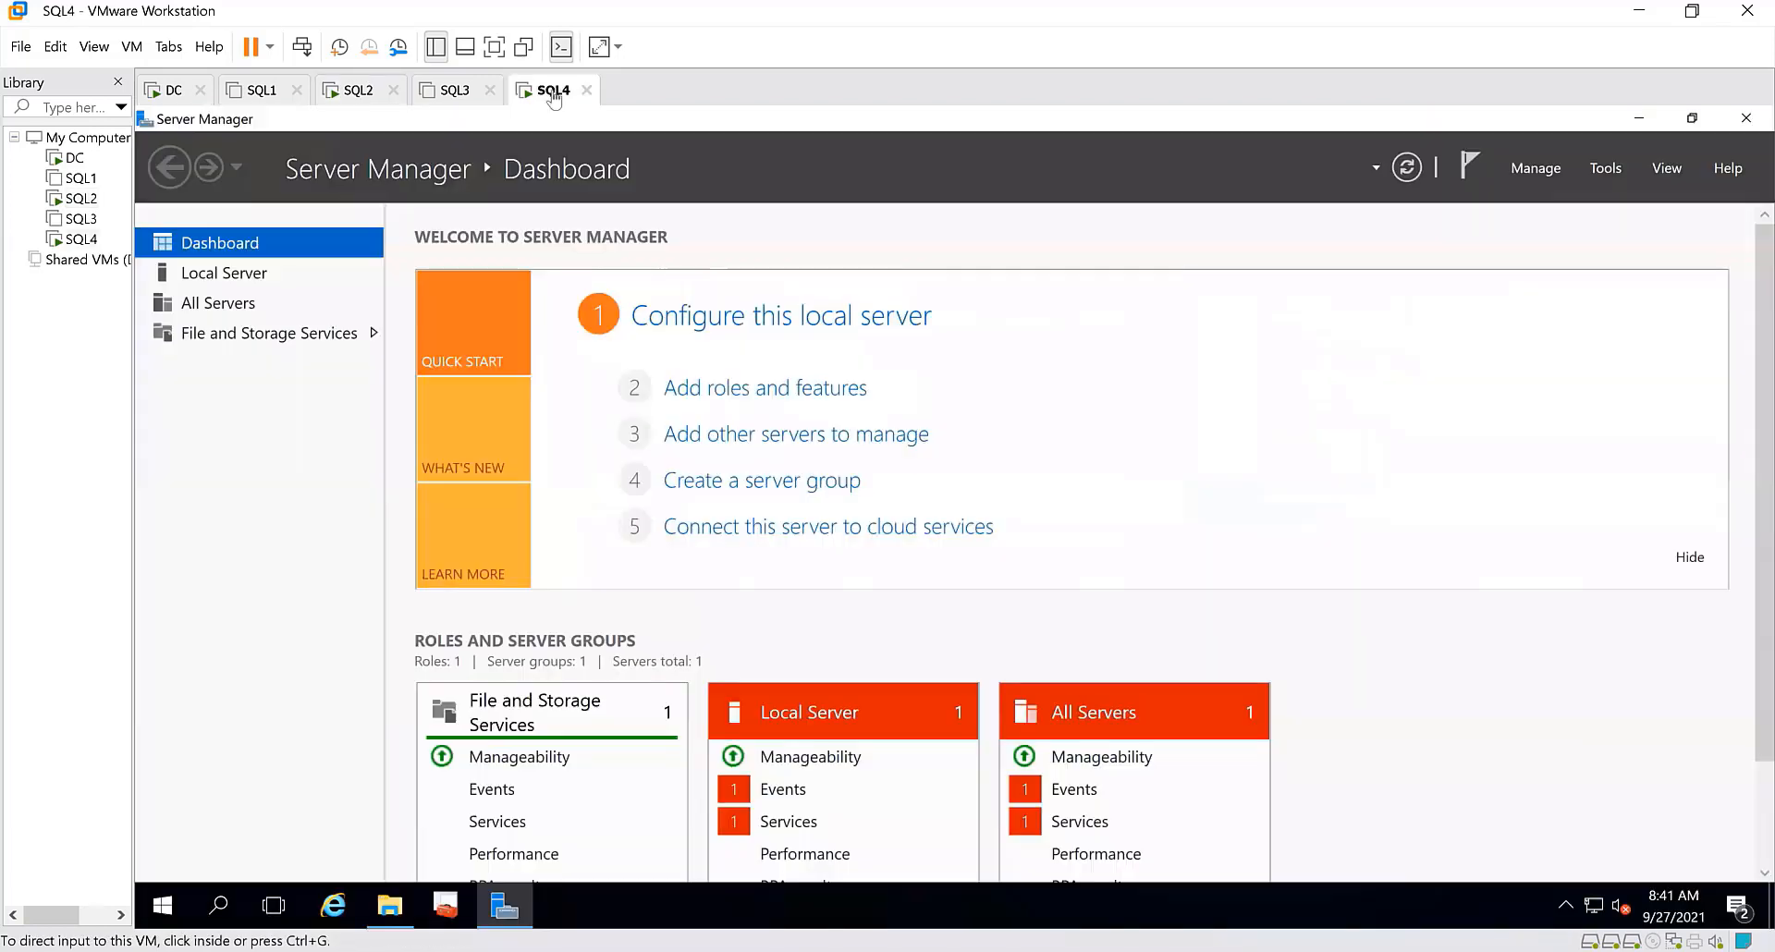
pyautogui.click(550, 91)
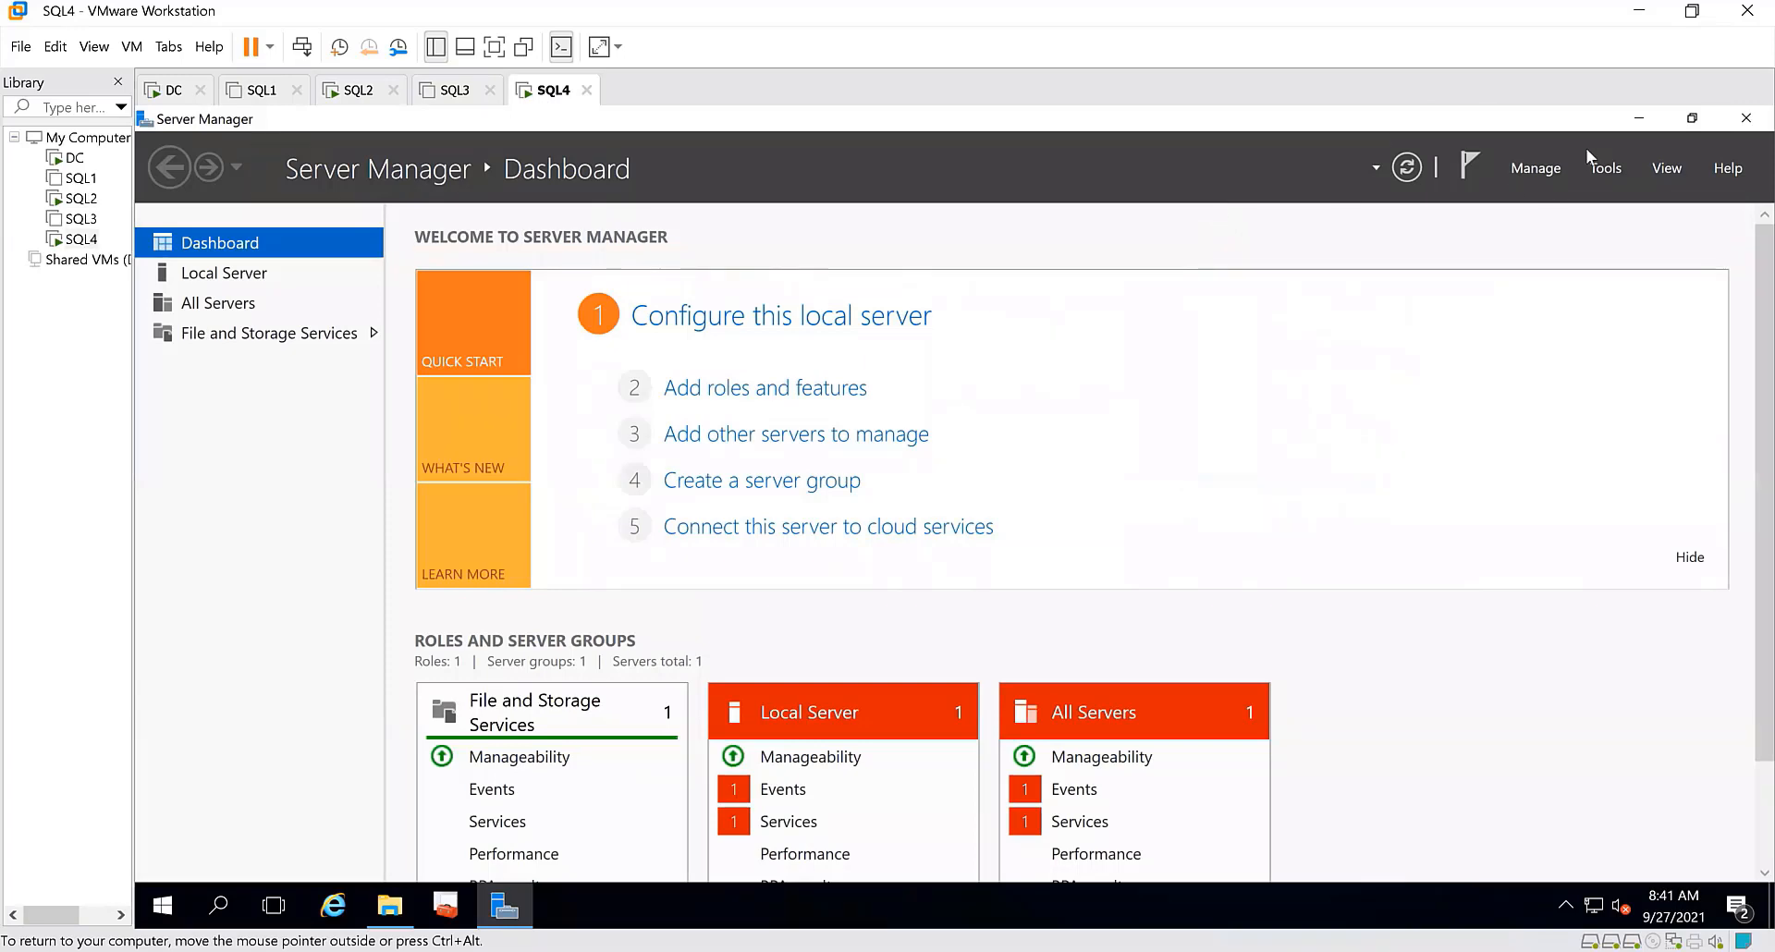
pyautogui.click(1639, 117)
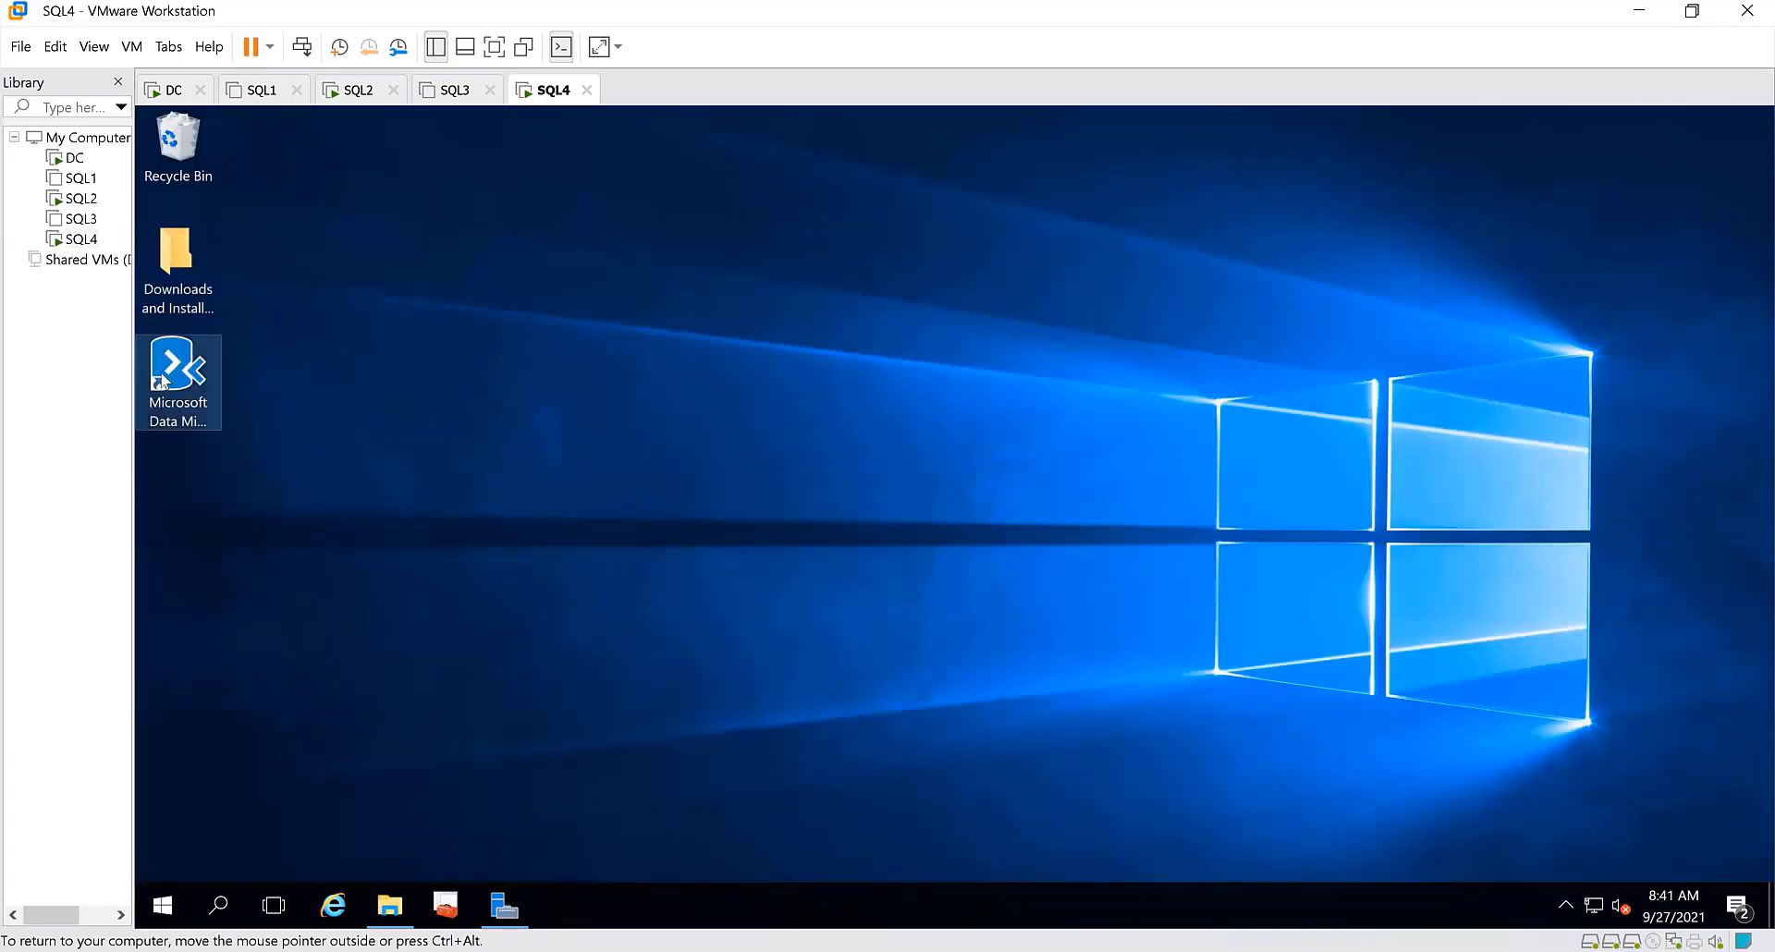
pyautogui.doubleClick(184, 379)
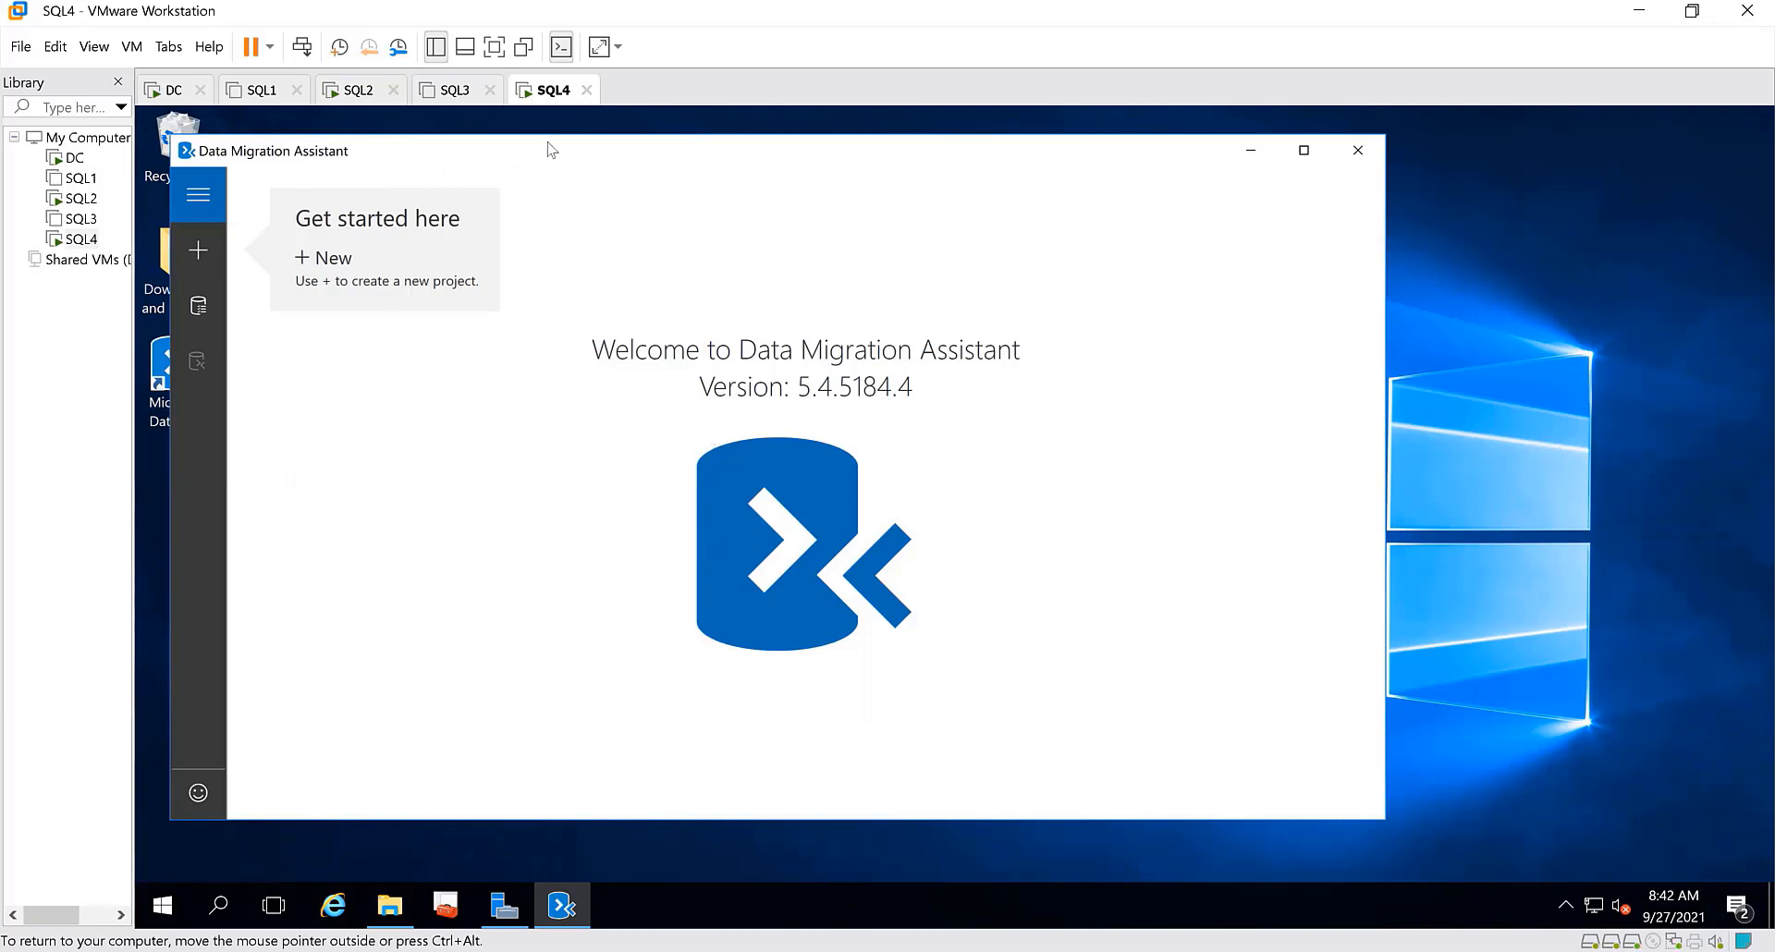
pyautogui.moveTo(554, 151); pyautogui.dragTo(722, 155)
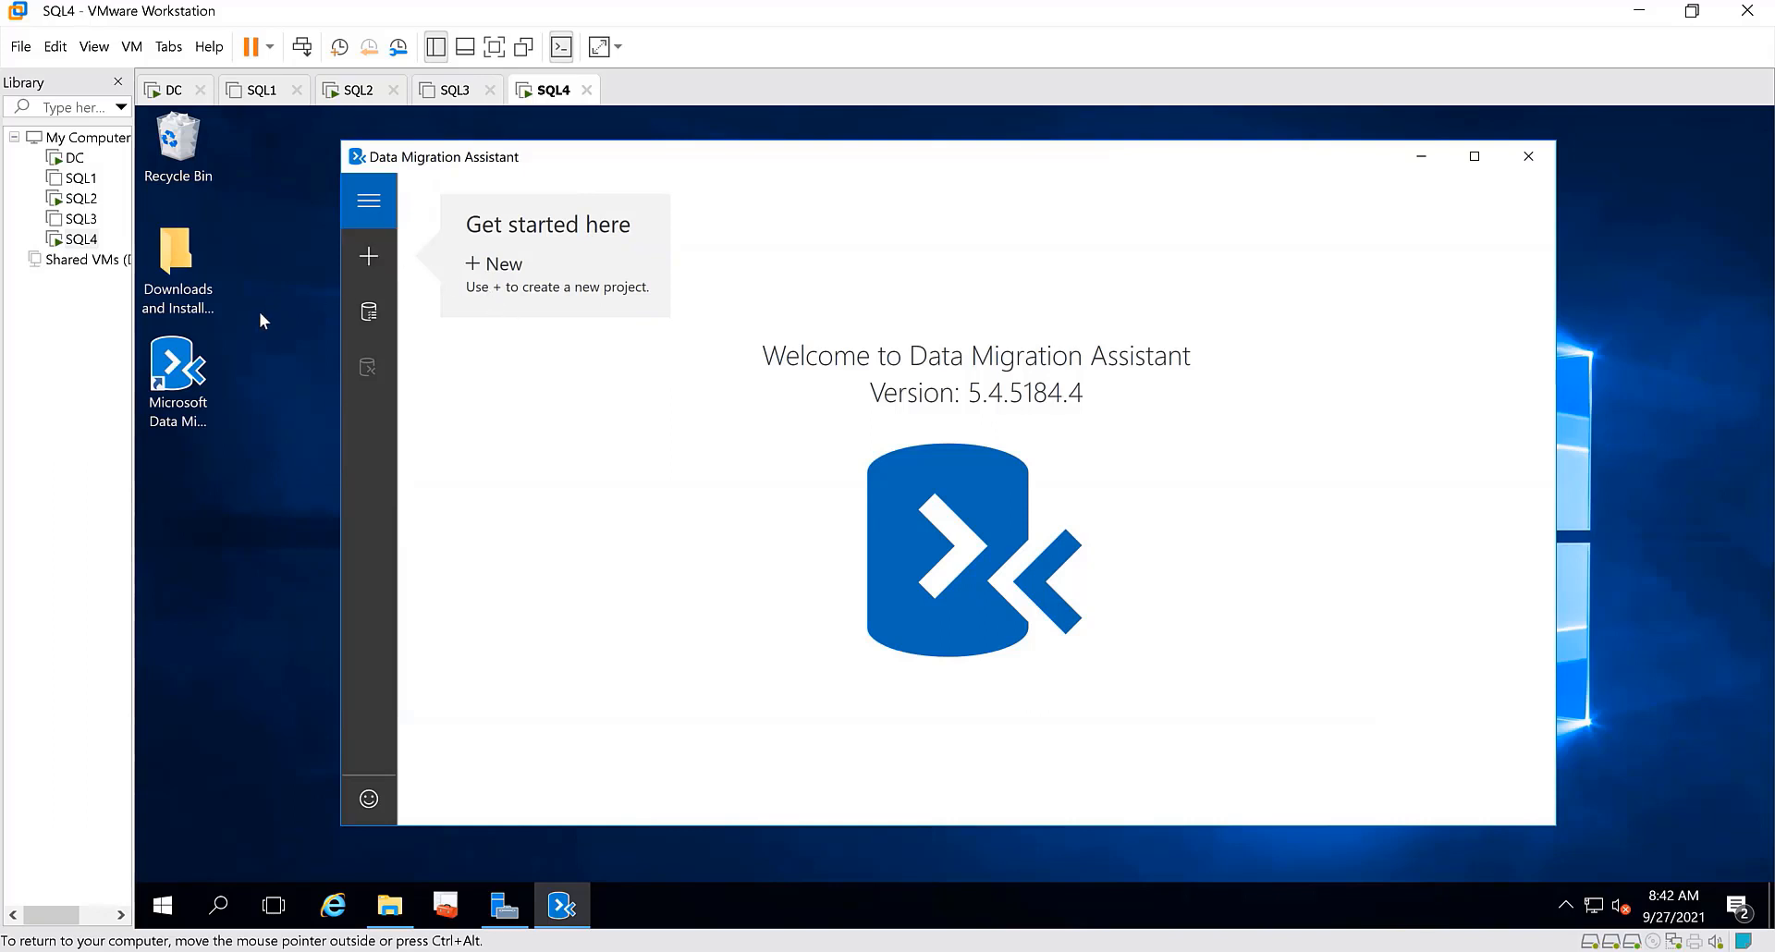
# Start a new Data Migration Assistant project and name it "SQL 2017 to 2019"
pyautogui.click(369, 266)
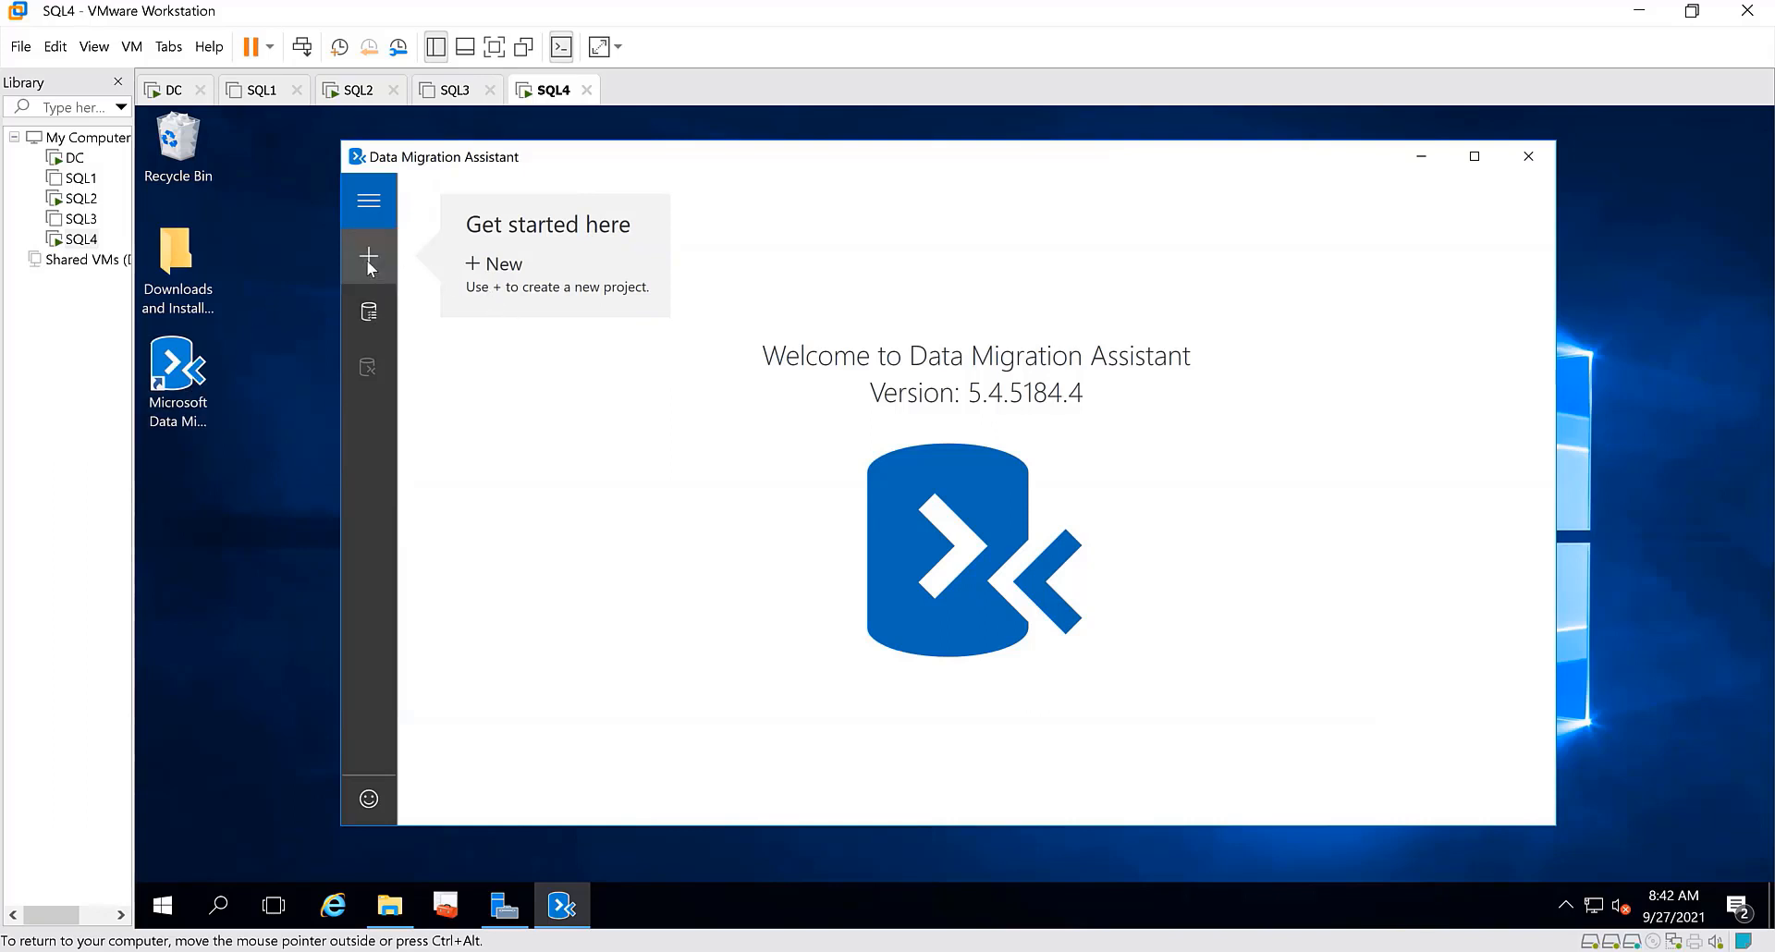
pyautogui.click(510, 396)
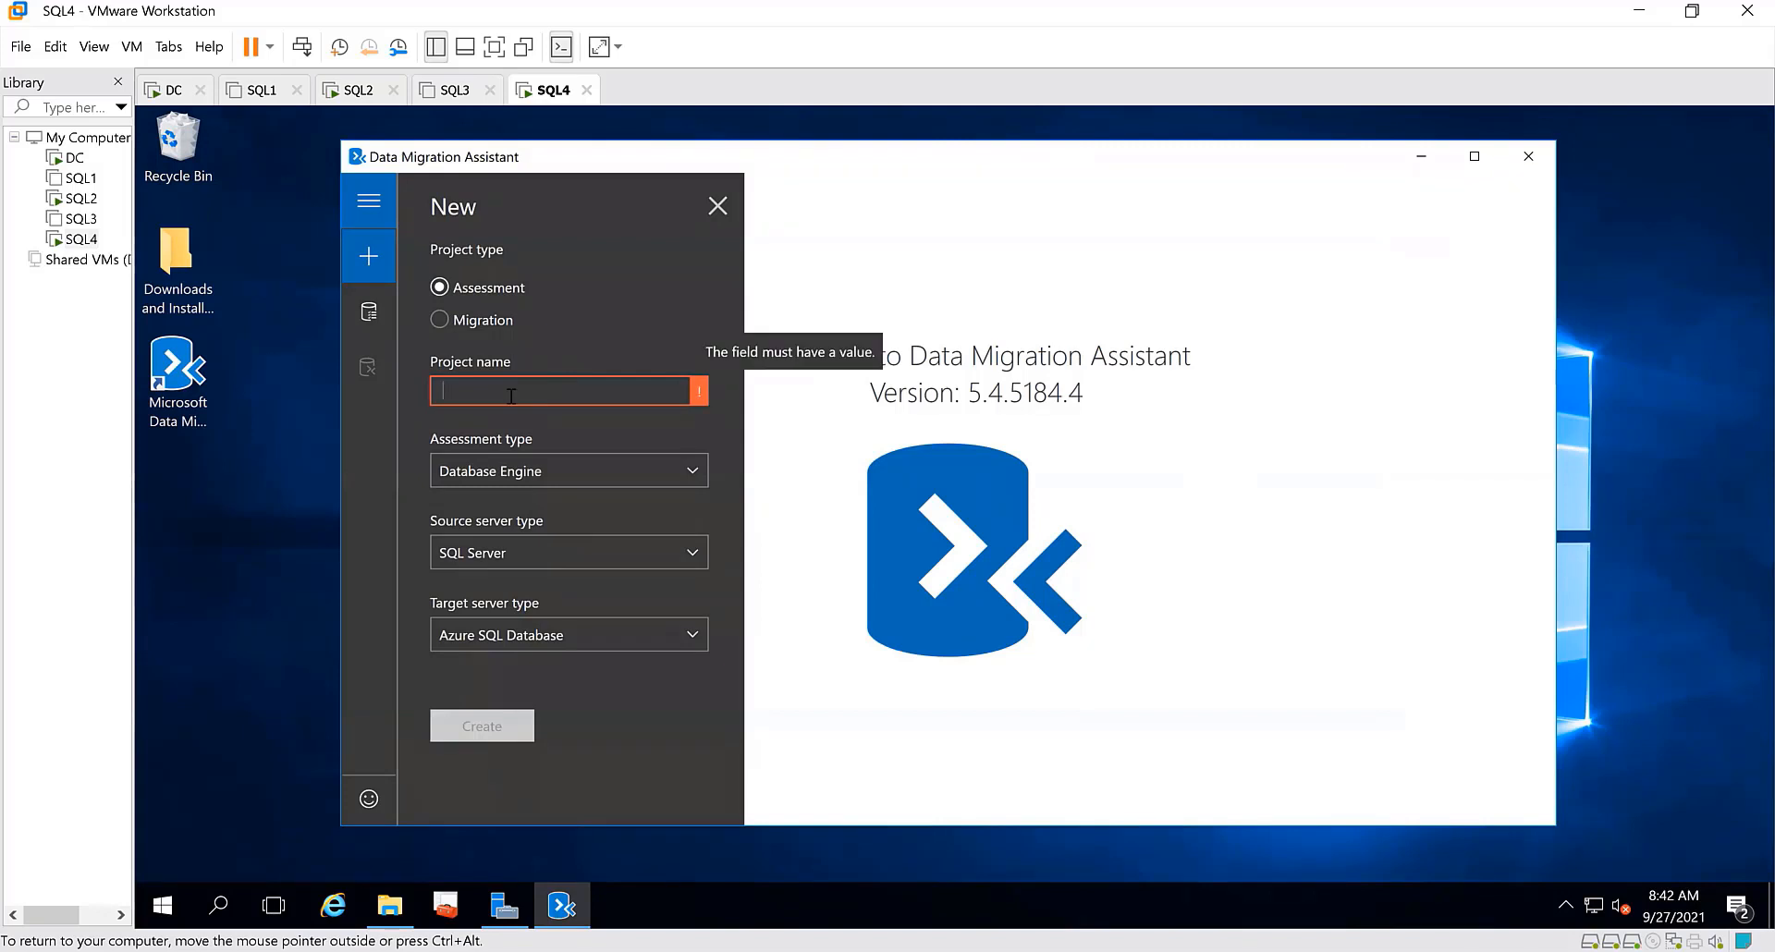
pyautogui.write('SQL')
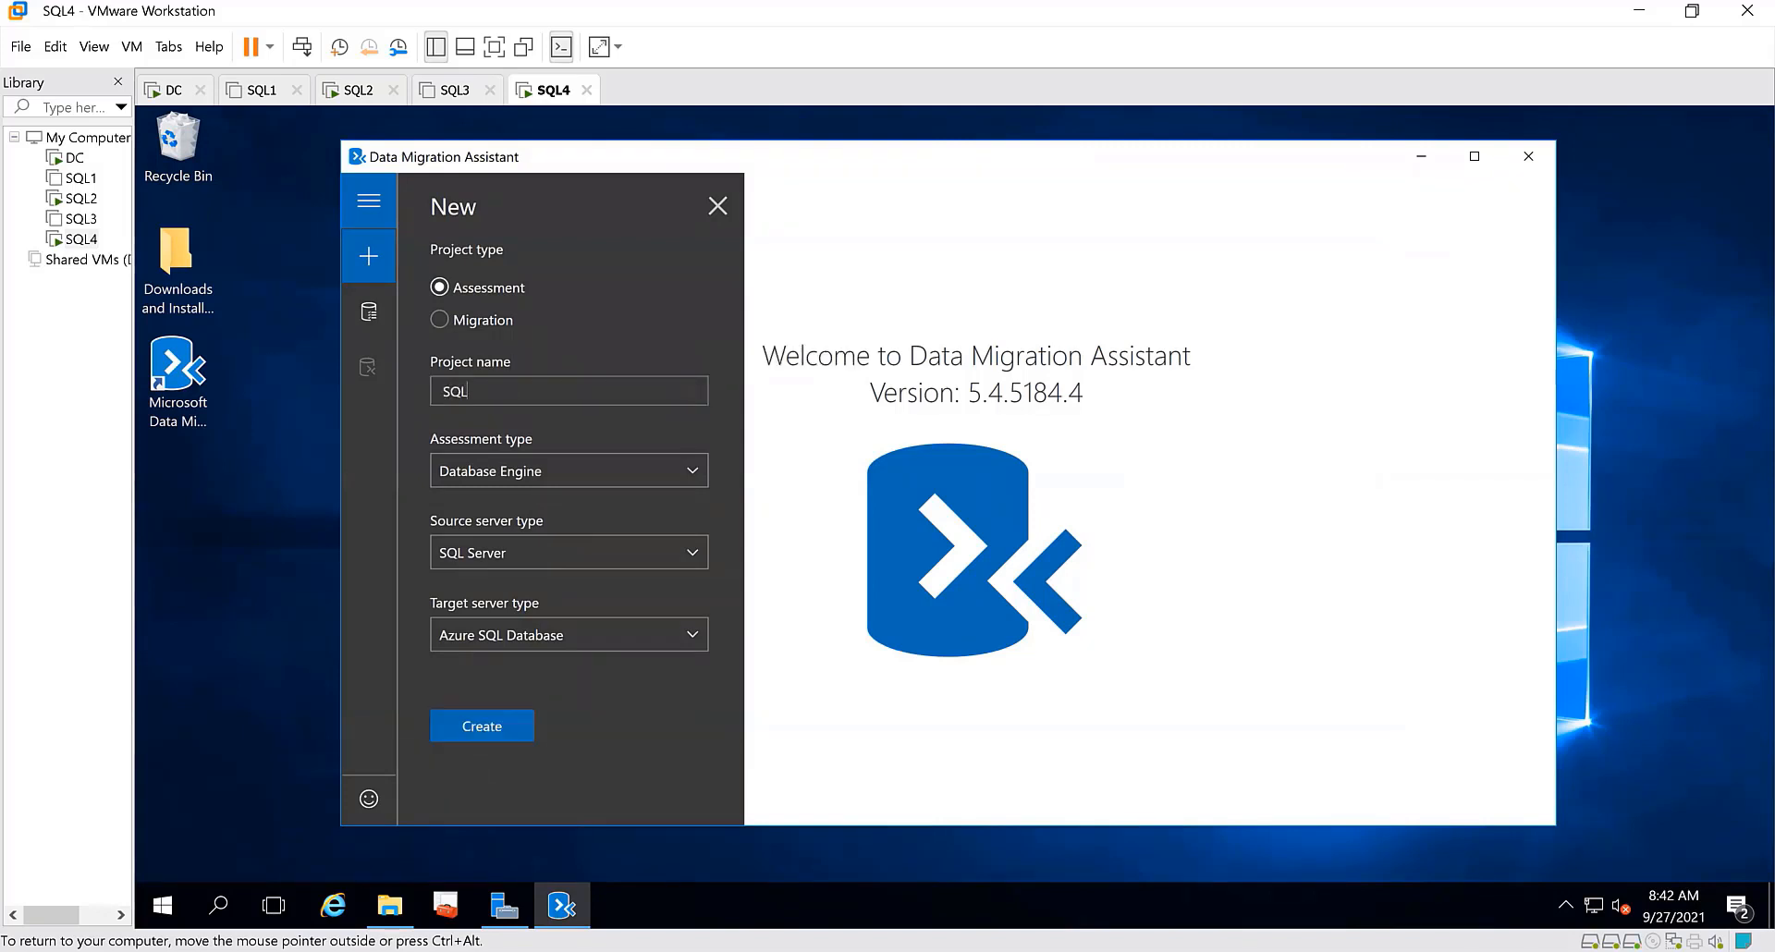
pyautogui.write('2019')
pyautogui.write('Upgrade')
pyautogui.press('BackSpace')
pyautogui.press('BackSpace')
pyautogui.press('BackSpace')
pyautogui.press('BackSpace')
pyautogui.press('BackSpace')
pyautogui.press('BackSpace')
pyautogui.write('2017 to')
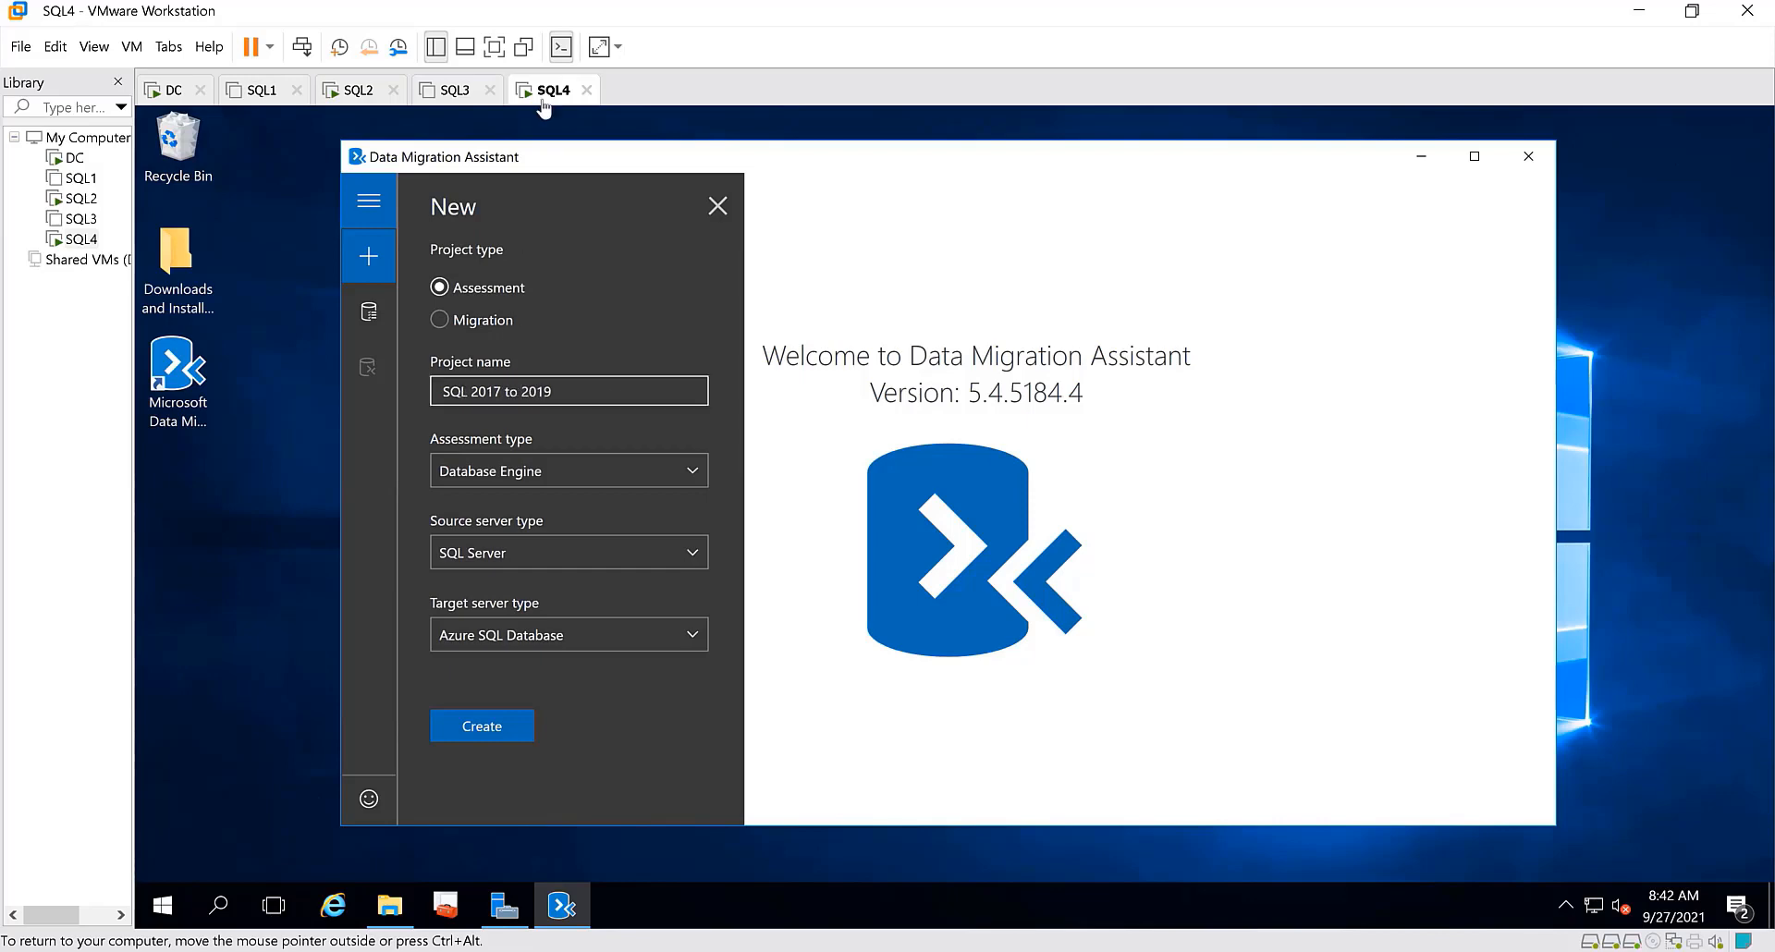
# Switch to Management Studio on the SQL2 virtual machine and connect Object Explorer to server SQL4 using Windows Authentication
pyautogui.click(370, 96)
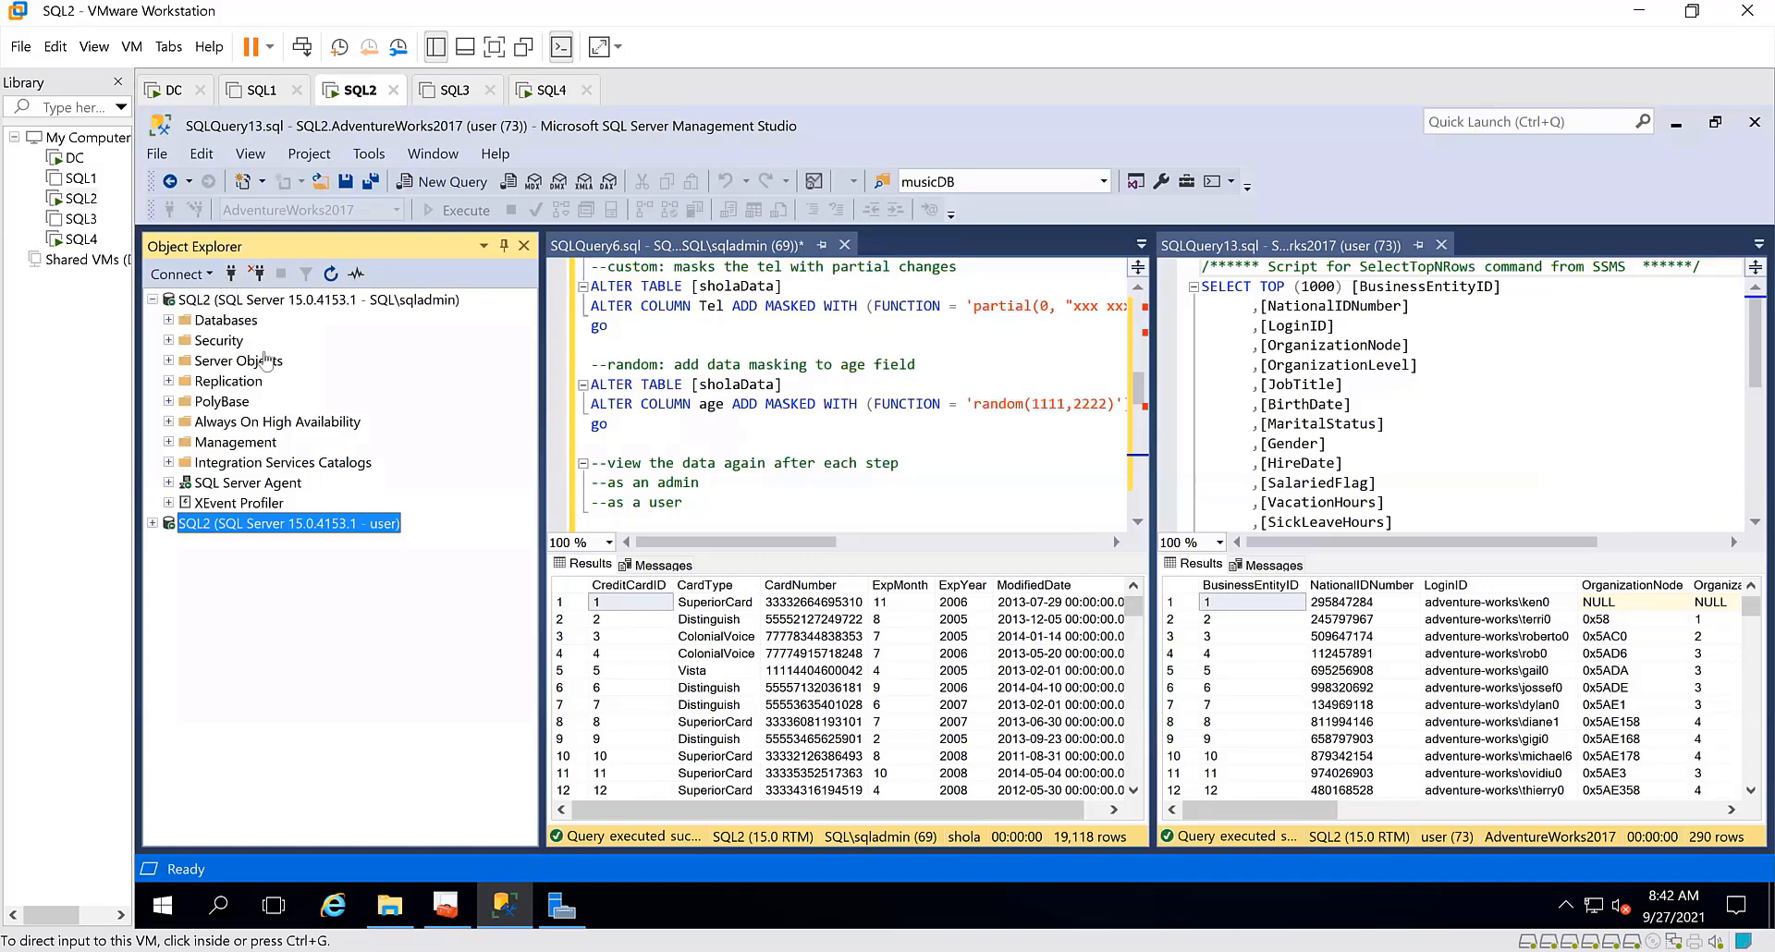
pyautogui.click(231, 275)
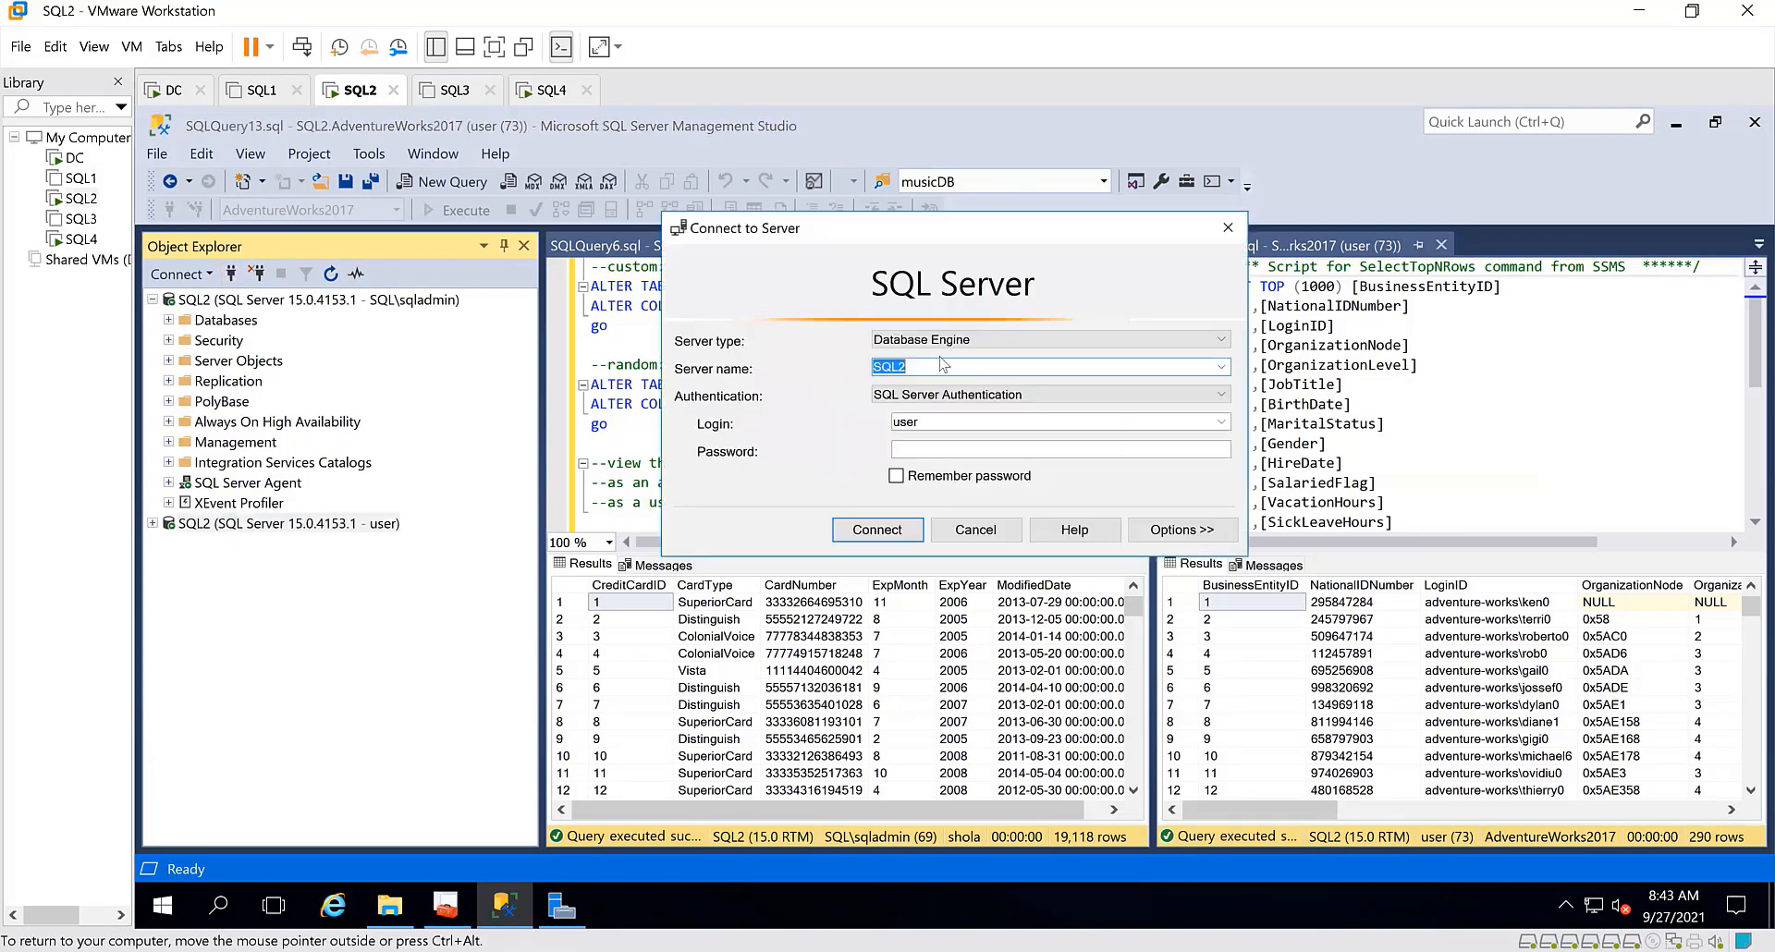
pyautogui.click(1218, 368)
pyautogui.click(1088, 404)
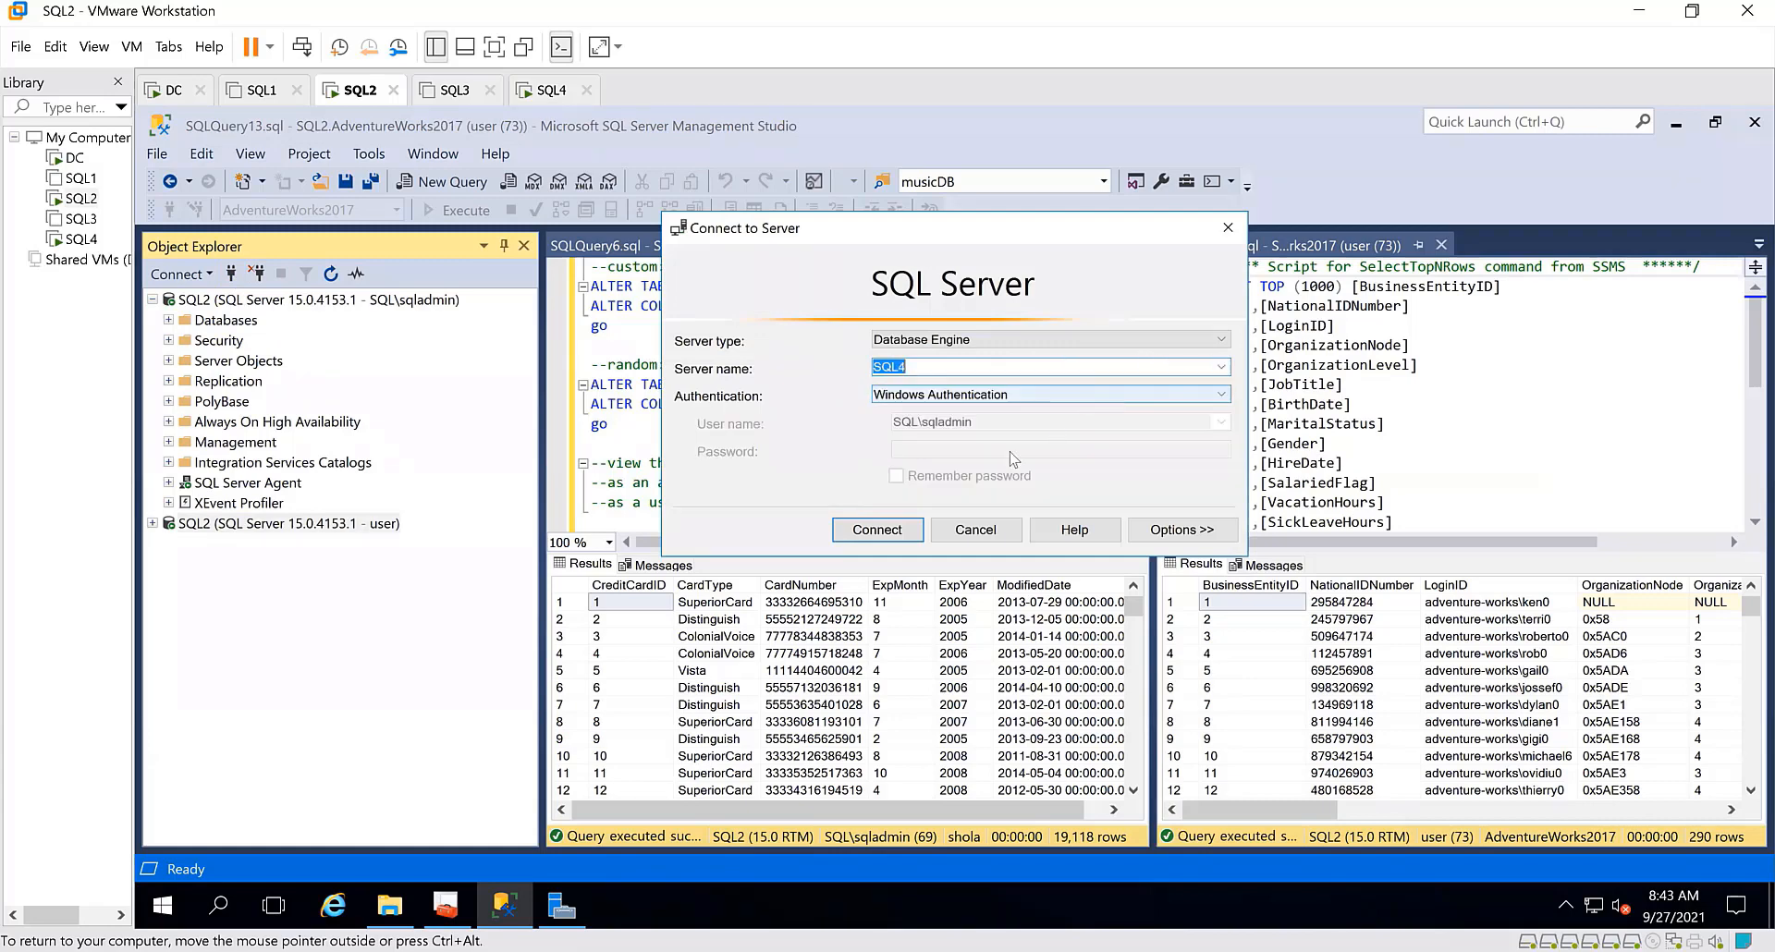
pyautogui.click(889, 530)
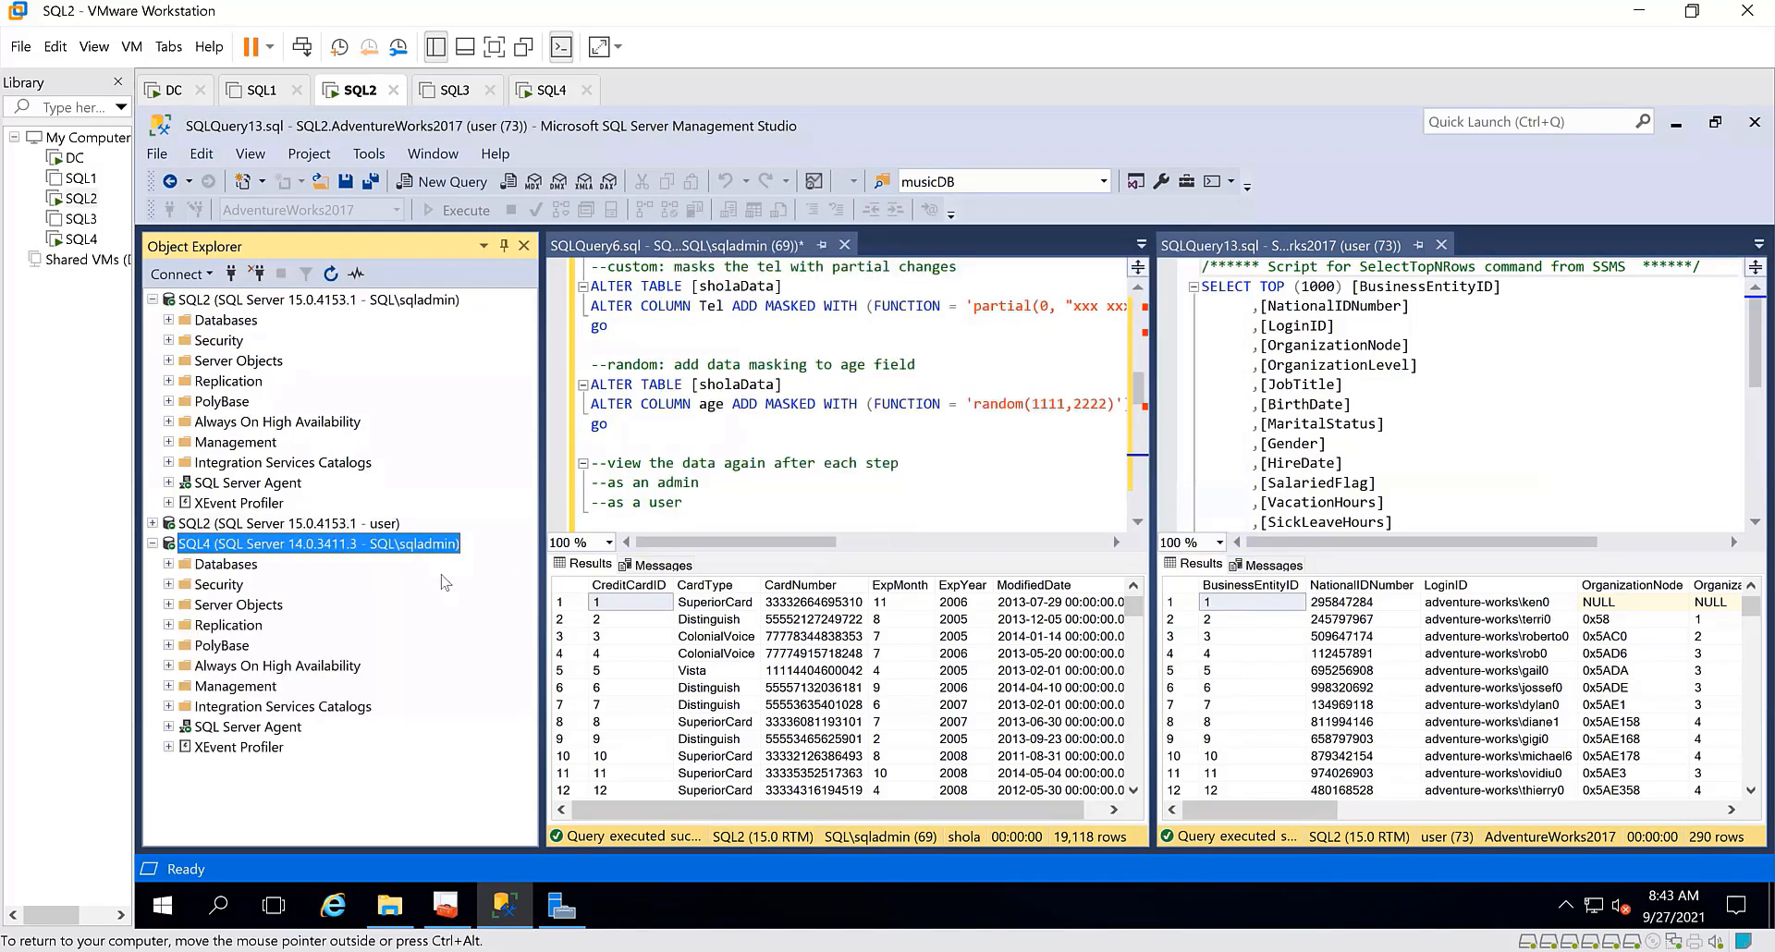
pyautogui.rightClick(267, 555)
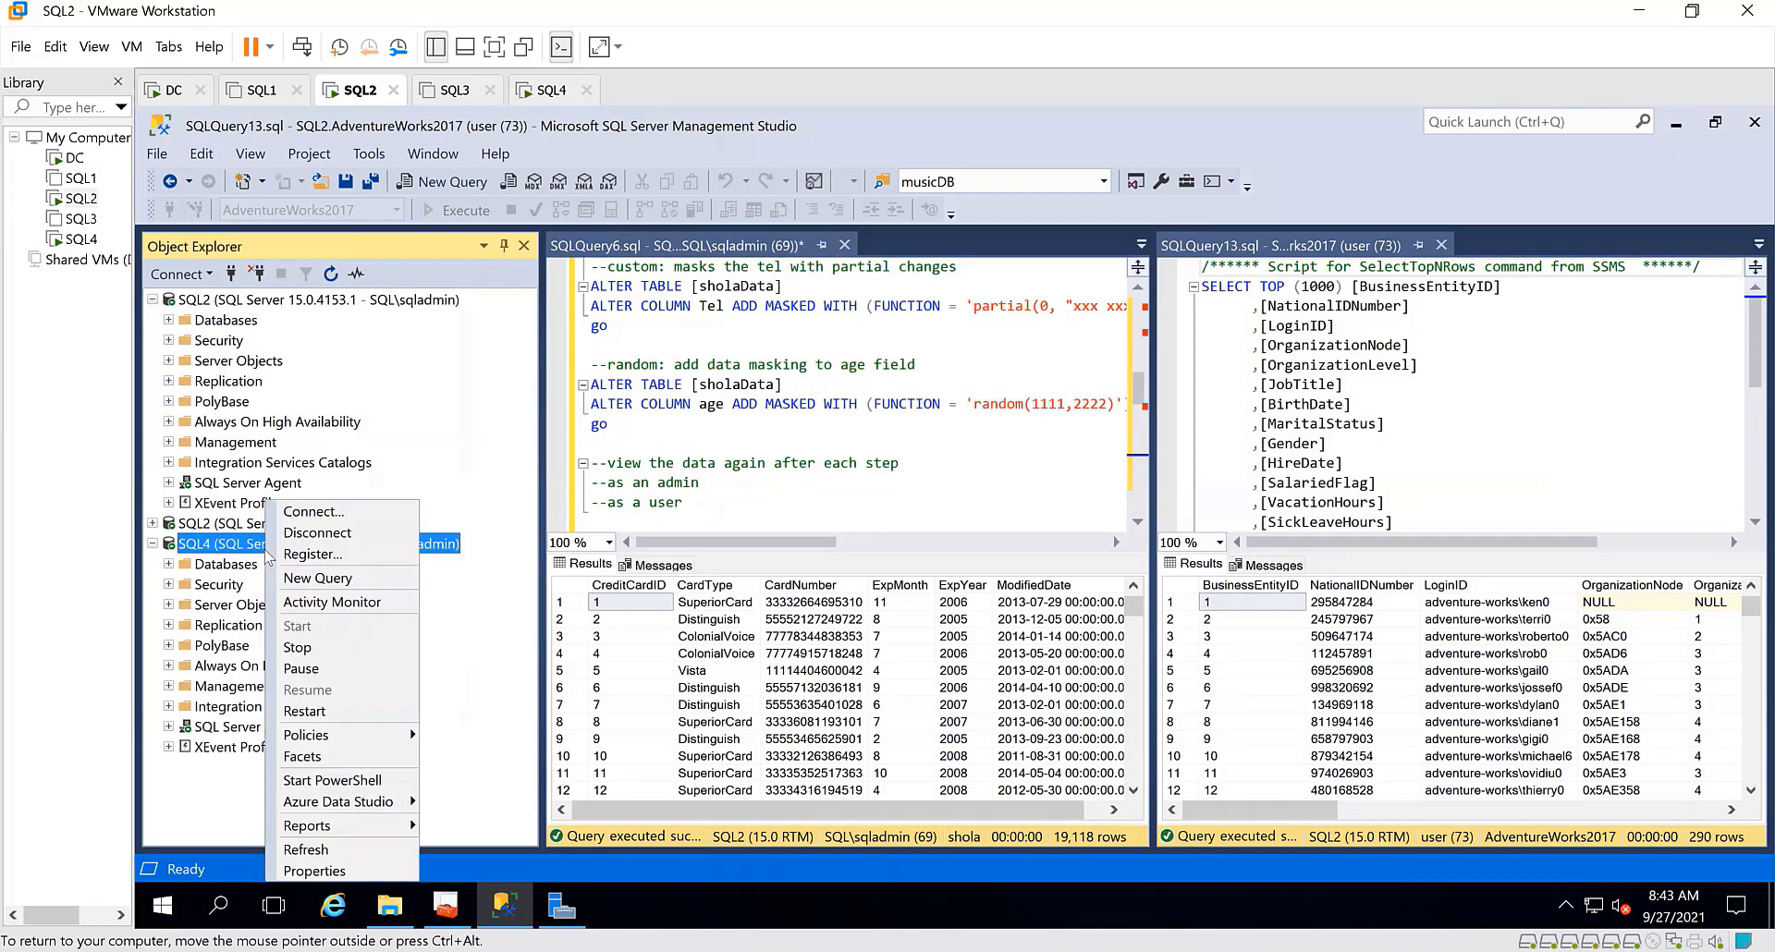
pyautogui.click(310, 577)
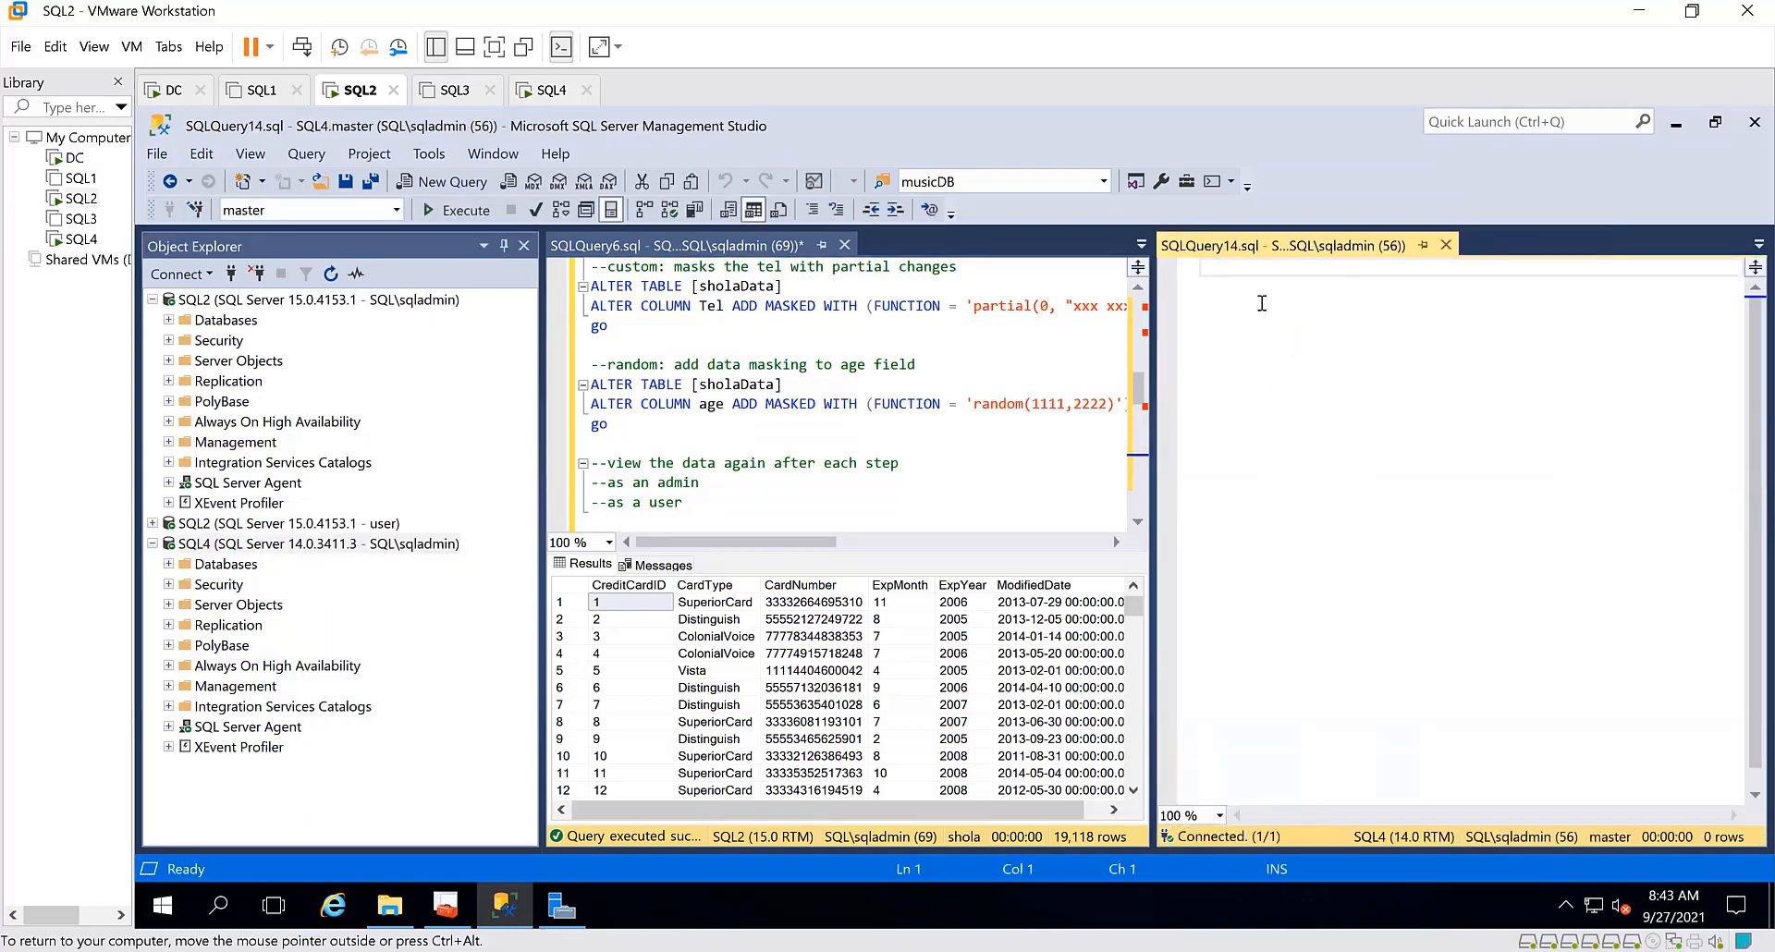
pyautogui.write('selec')
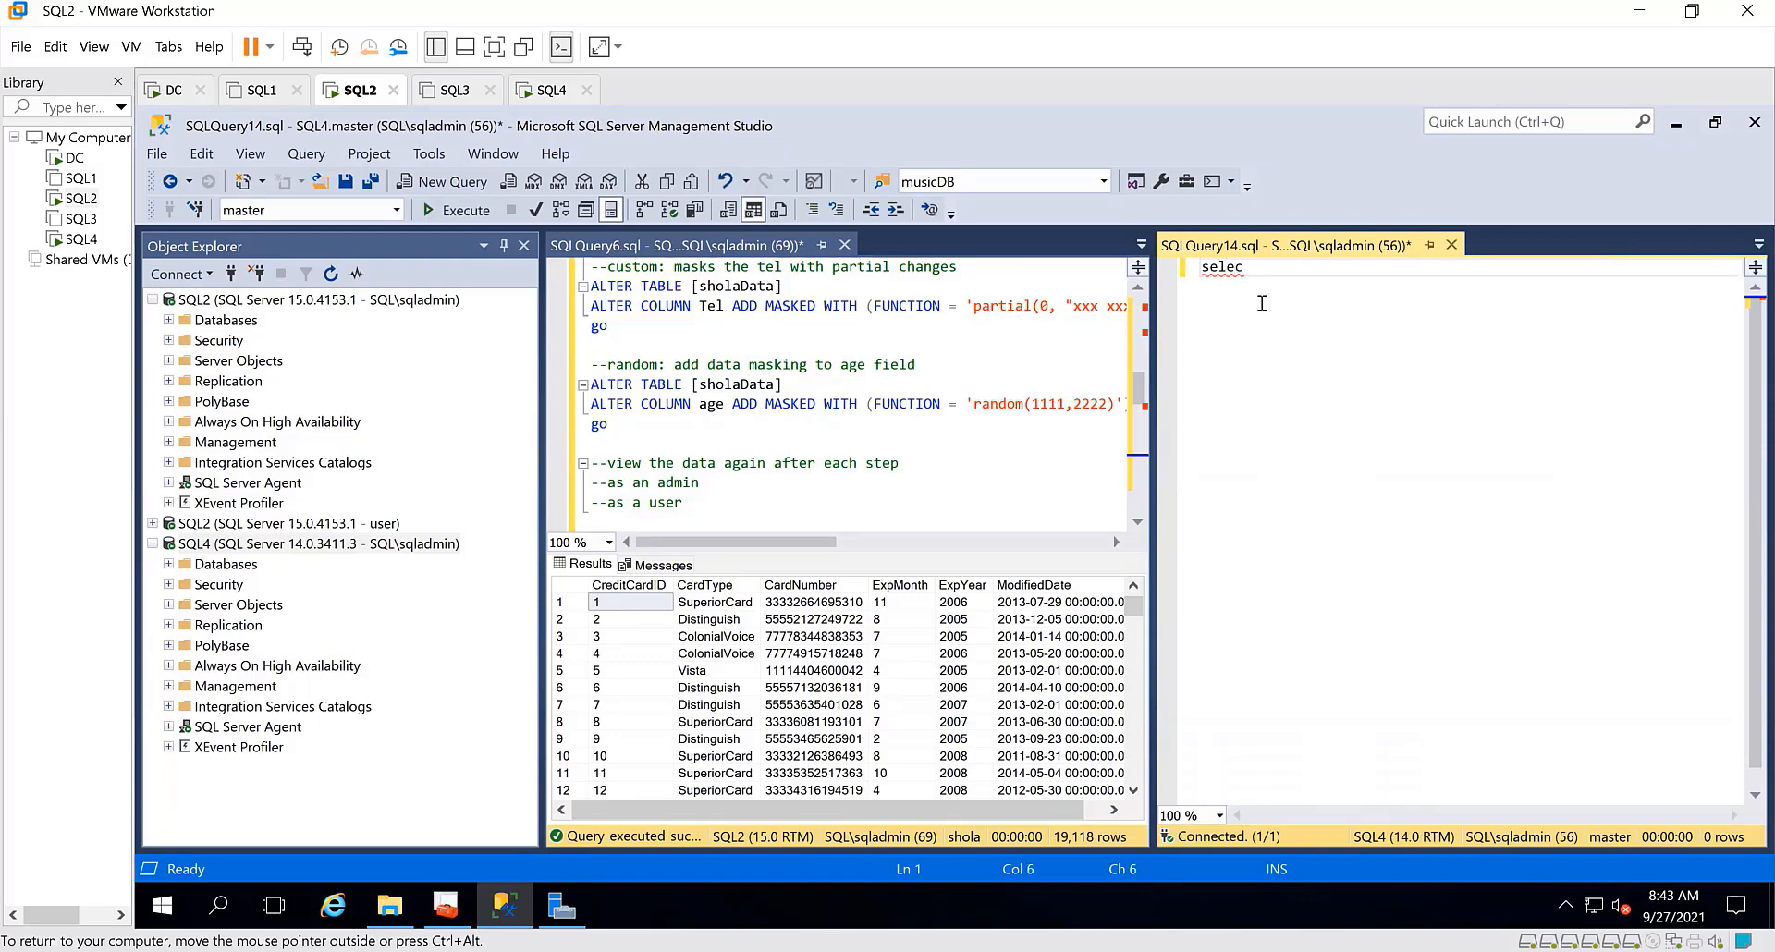
pyautogui.write('t @@v')
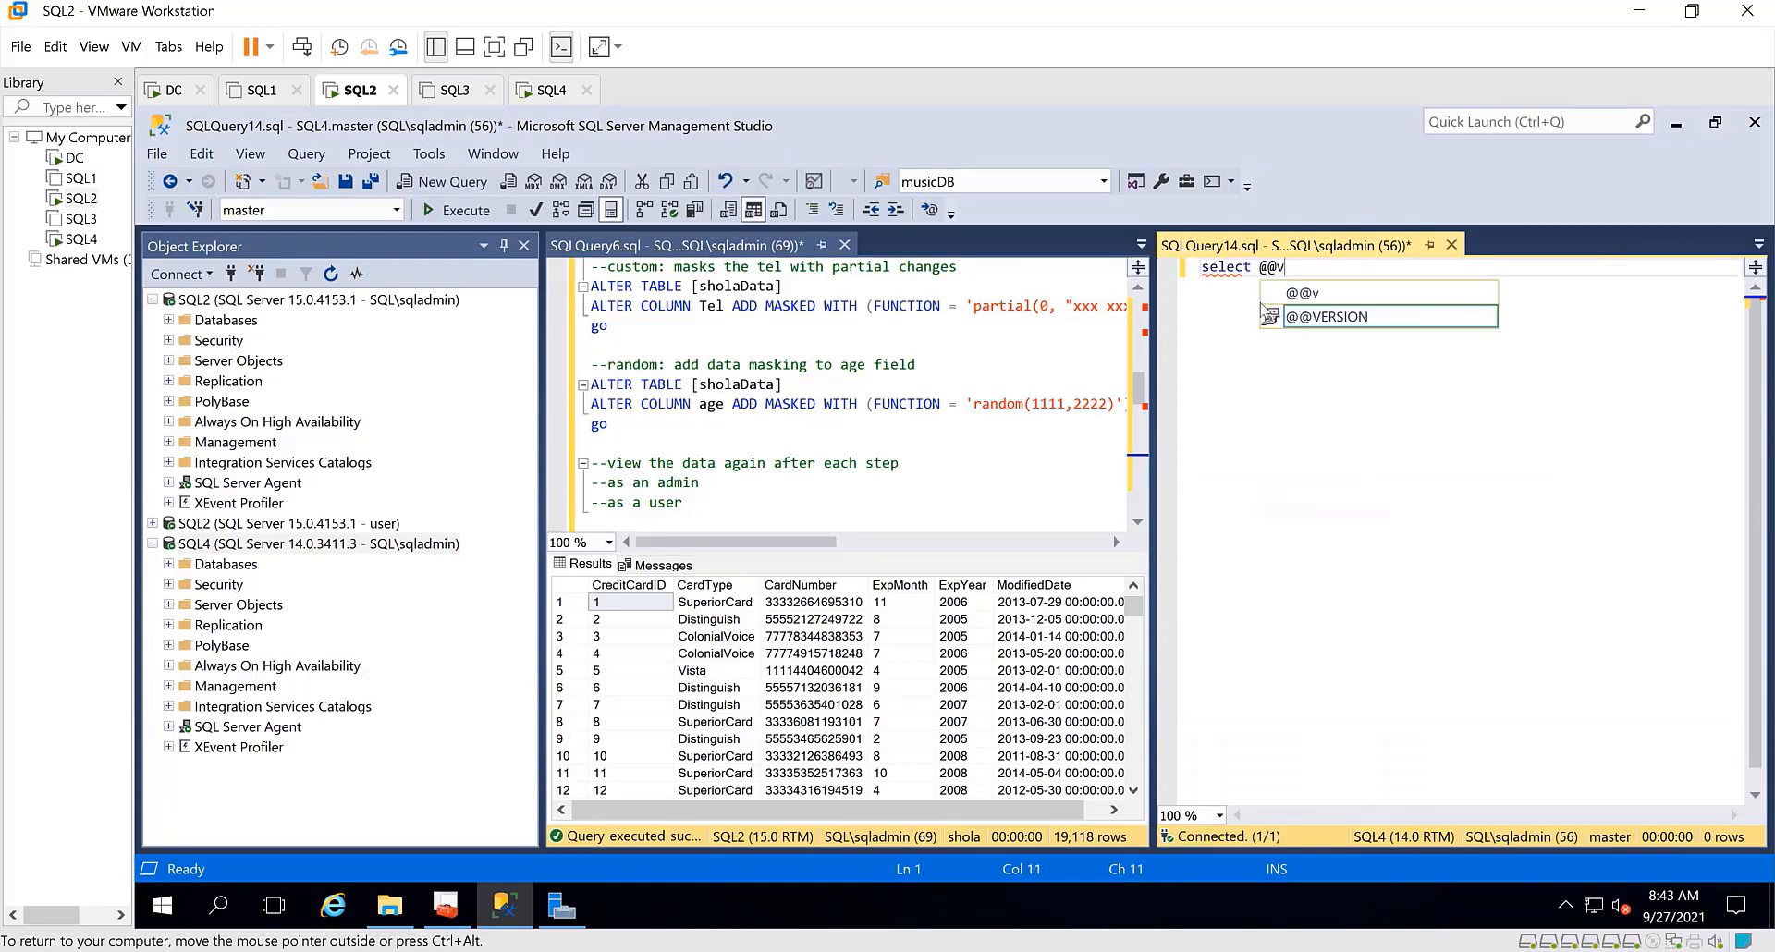
pyautogui.write('ersion')
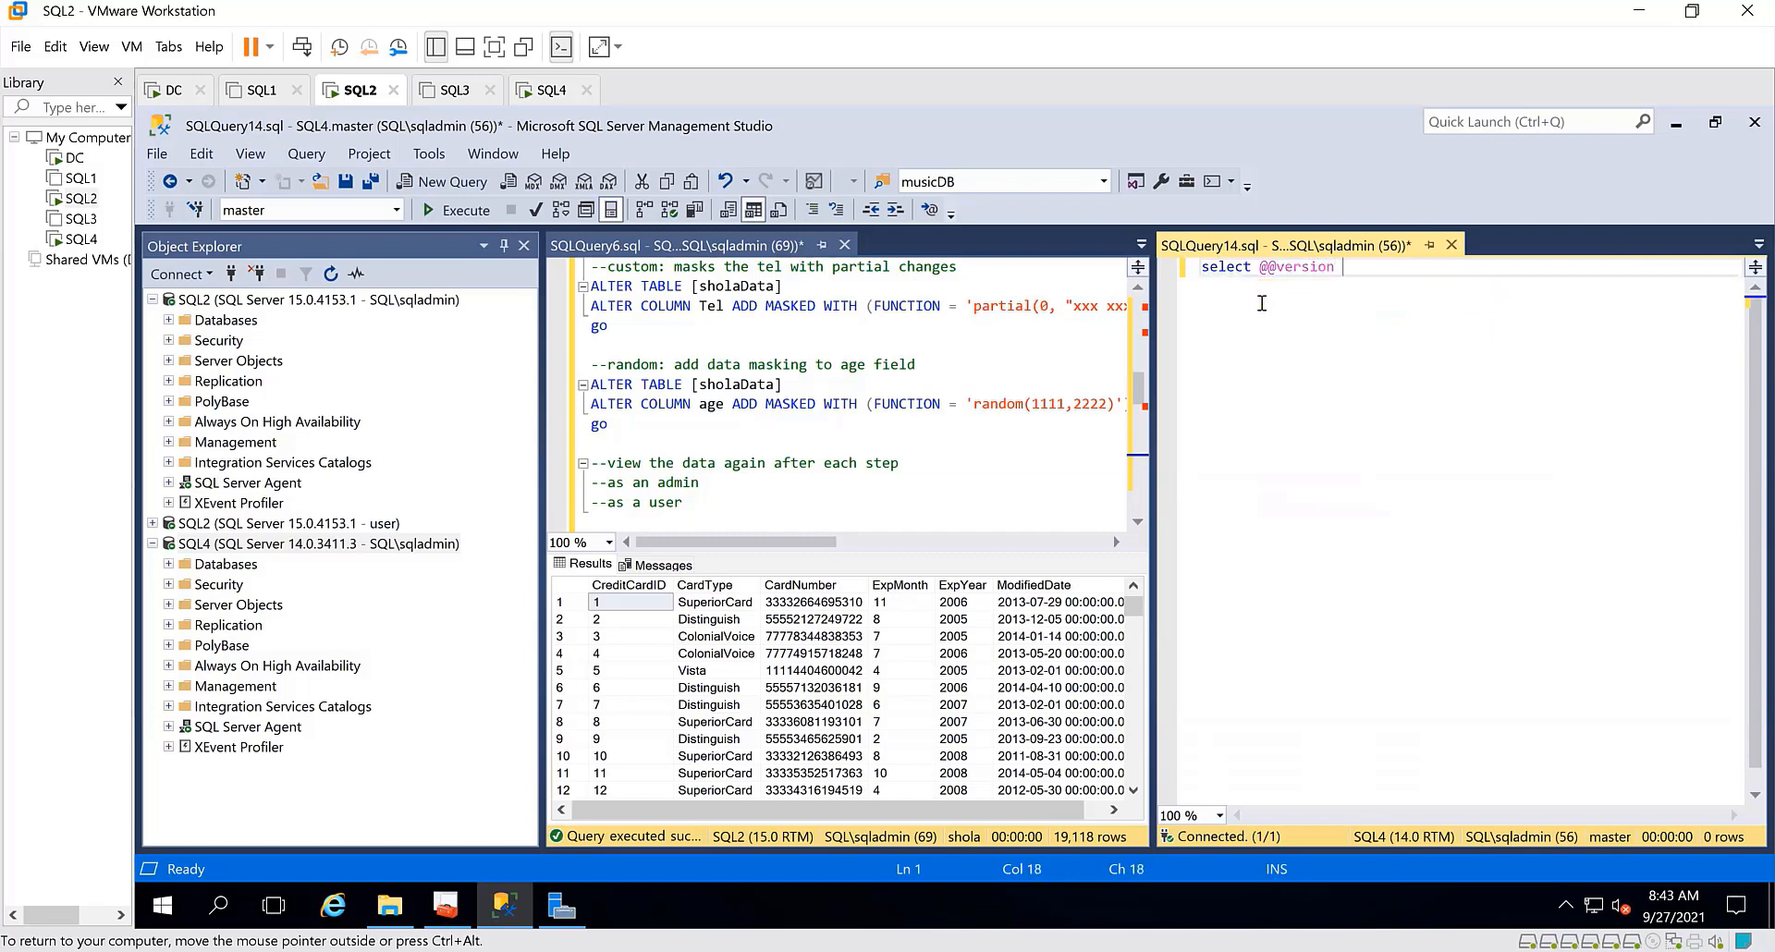
pyautogui.click(484, 212)
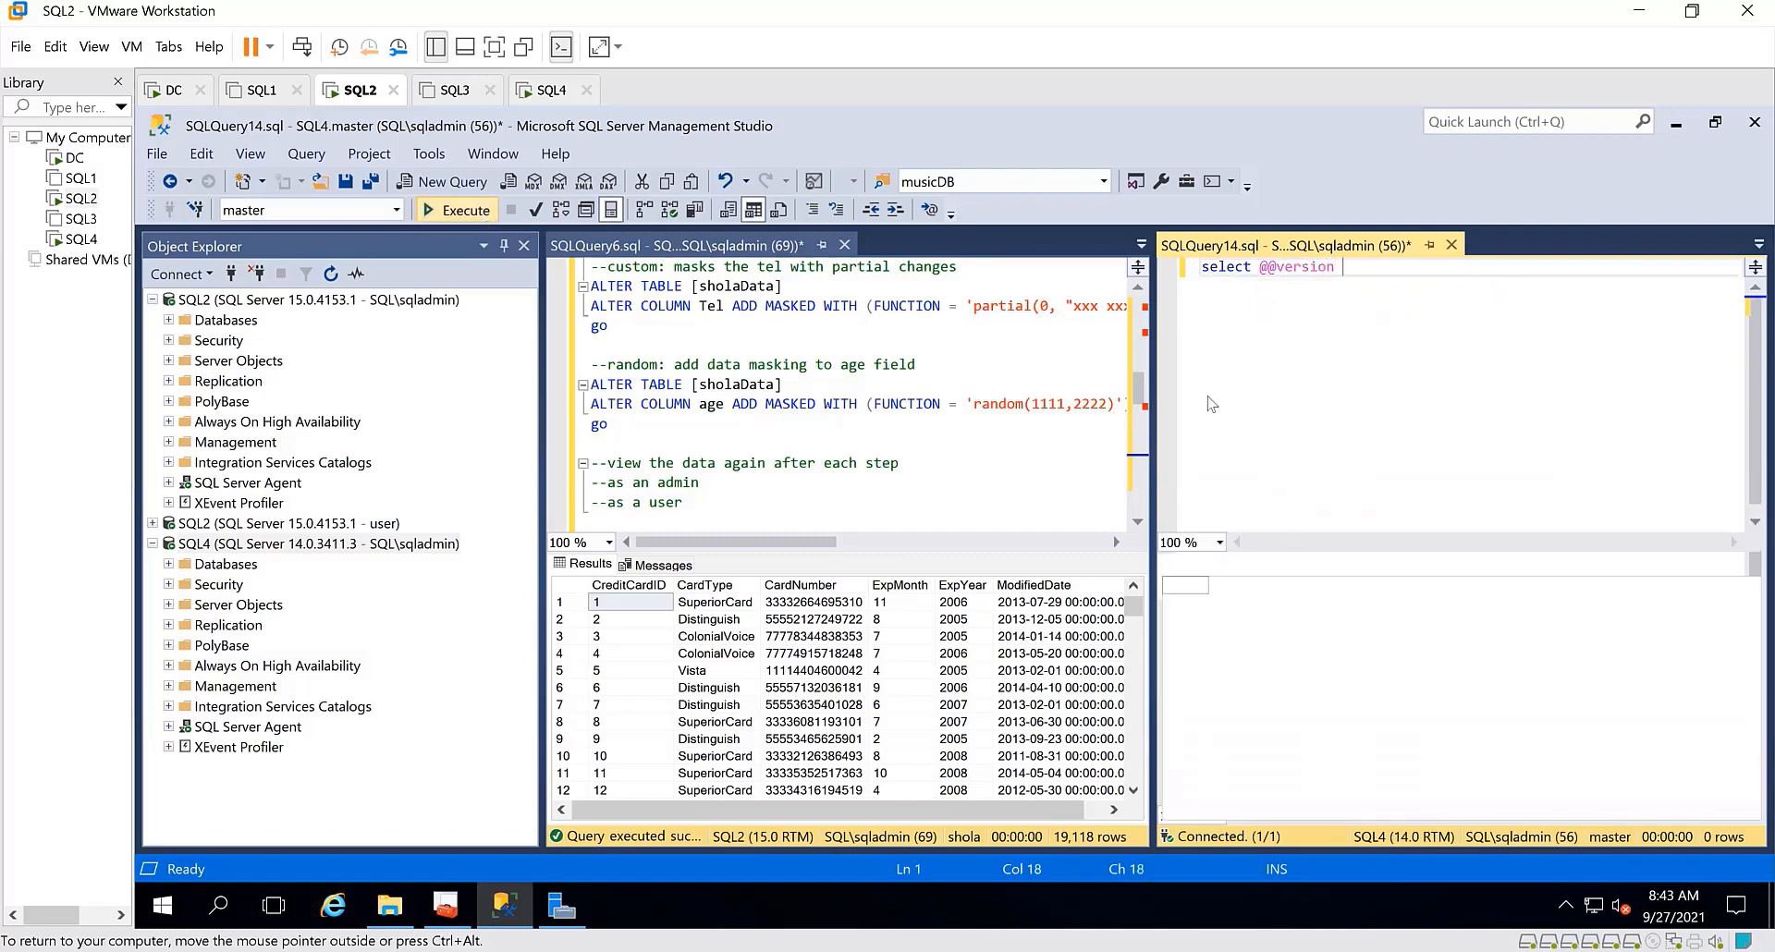
# Copy the version result, paste it two lines below the query and highlight "SQL Server 2017" in it
pyautogui.rightClick(1381, 605)
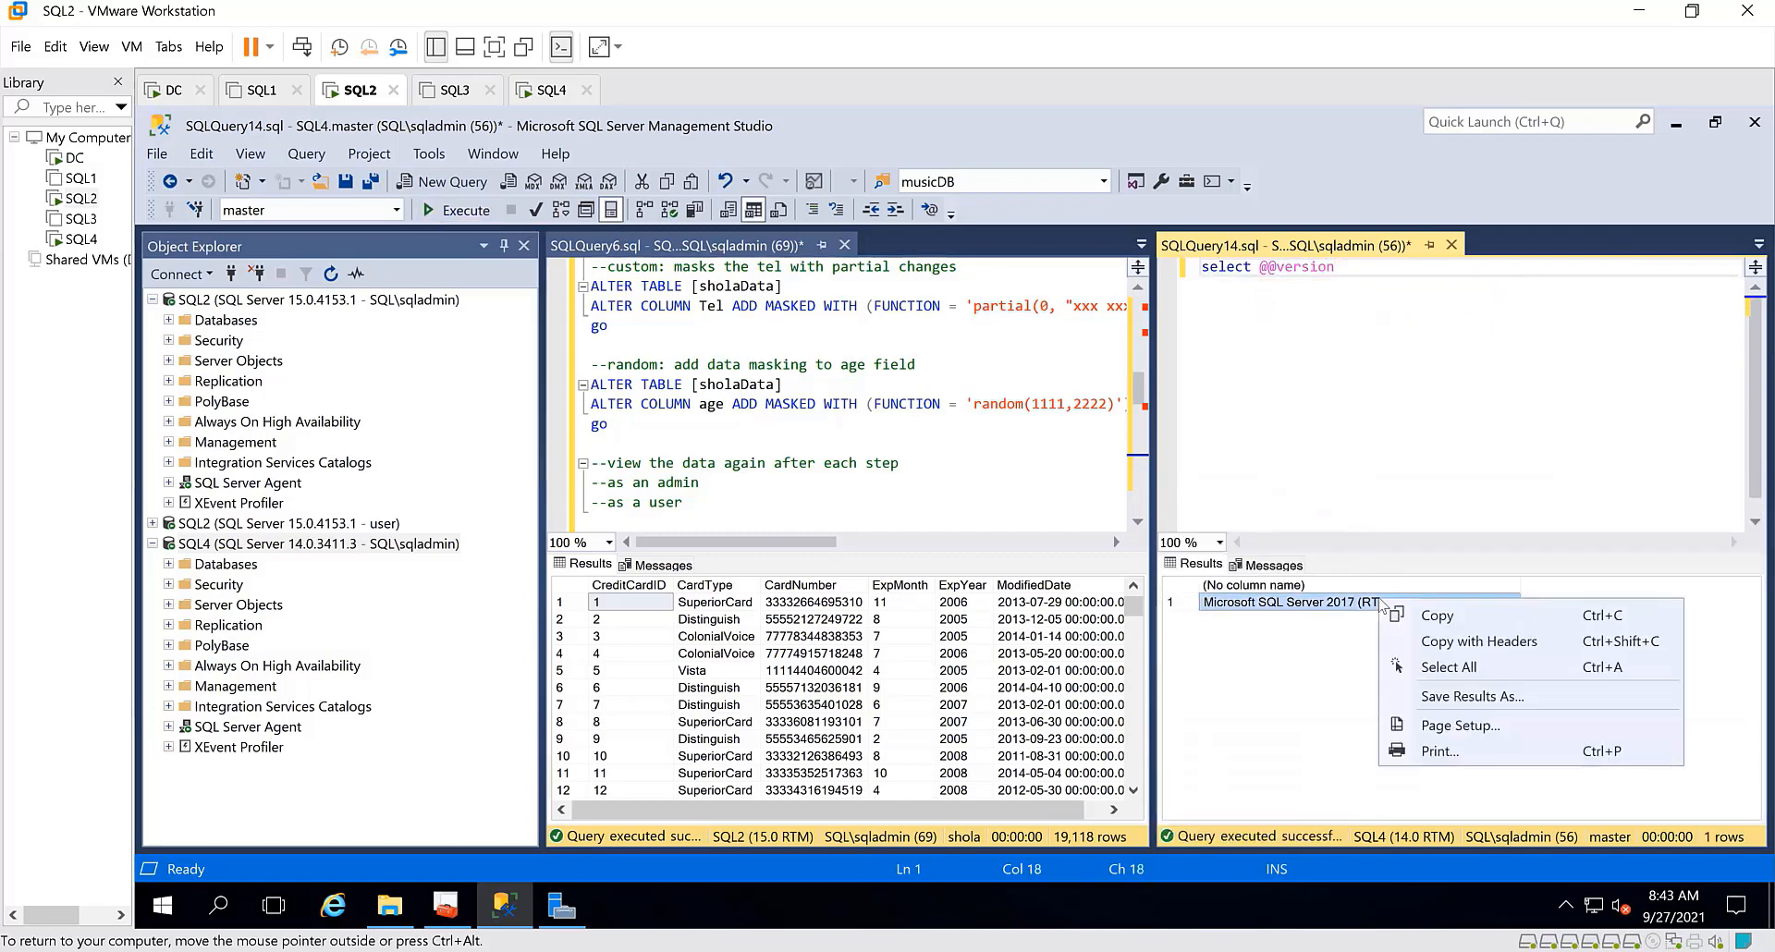
pyautogui.click(1448, 623)
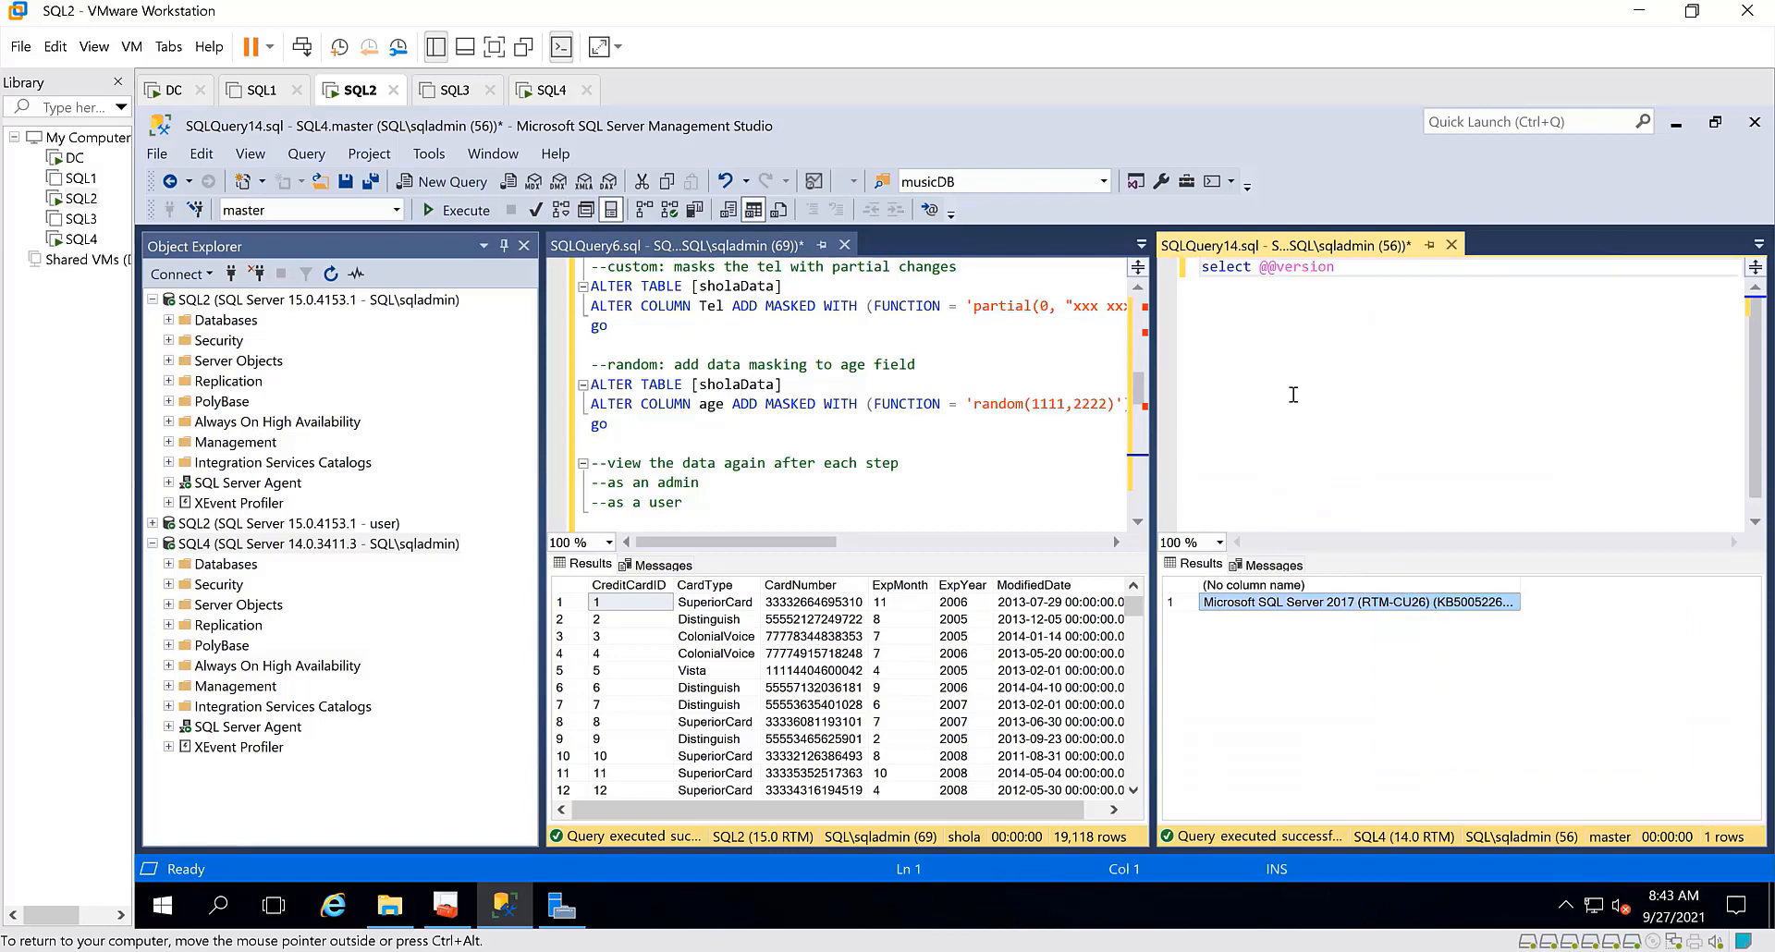
pyautogui.click(1257, 287)
pyautogui.press('Return')
pyautogui.press('Return')
pyautogui.hotkey('ctrl', 'v')
pyautogui.moveTo(1410, 307); pyautogui.dragTo(1286, 310)
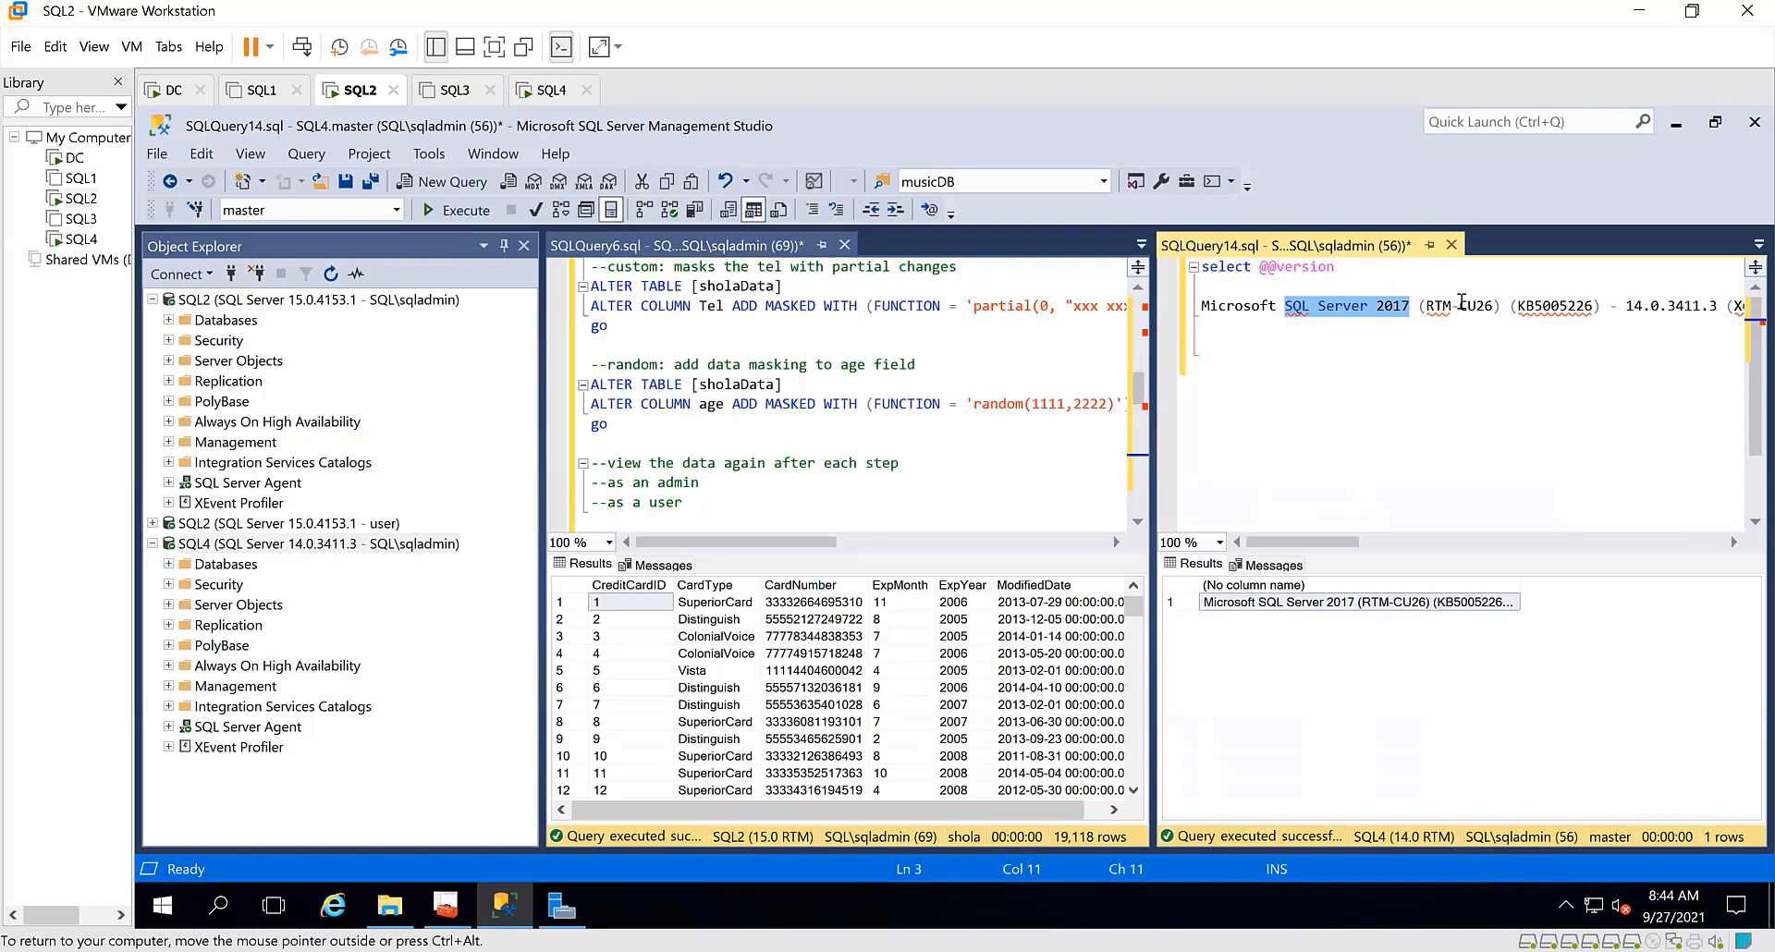
# Return to Data Migration Assistant on the SQL4 virtual machine and create the project with the Assessment project type
pyautogui.click(562, 90)
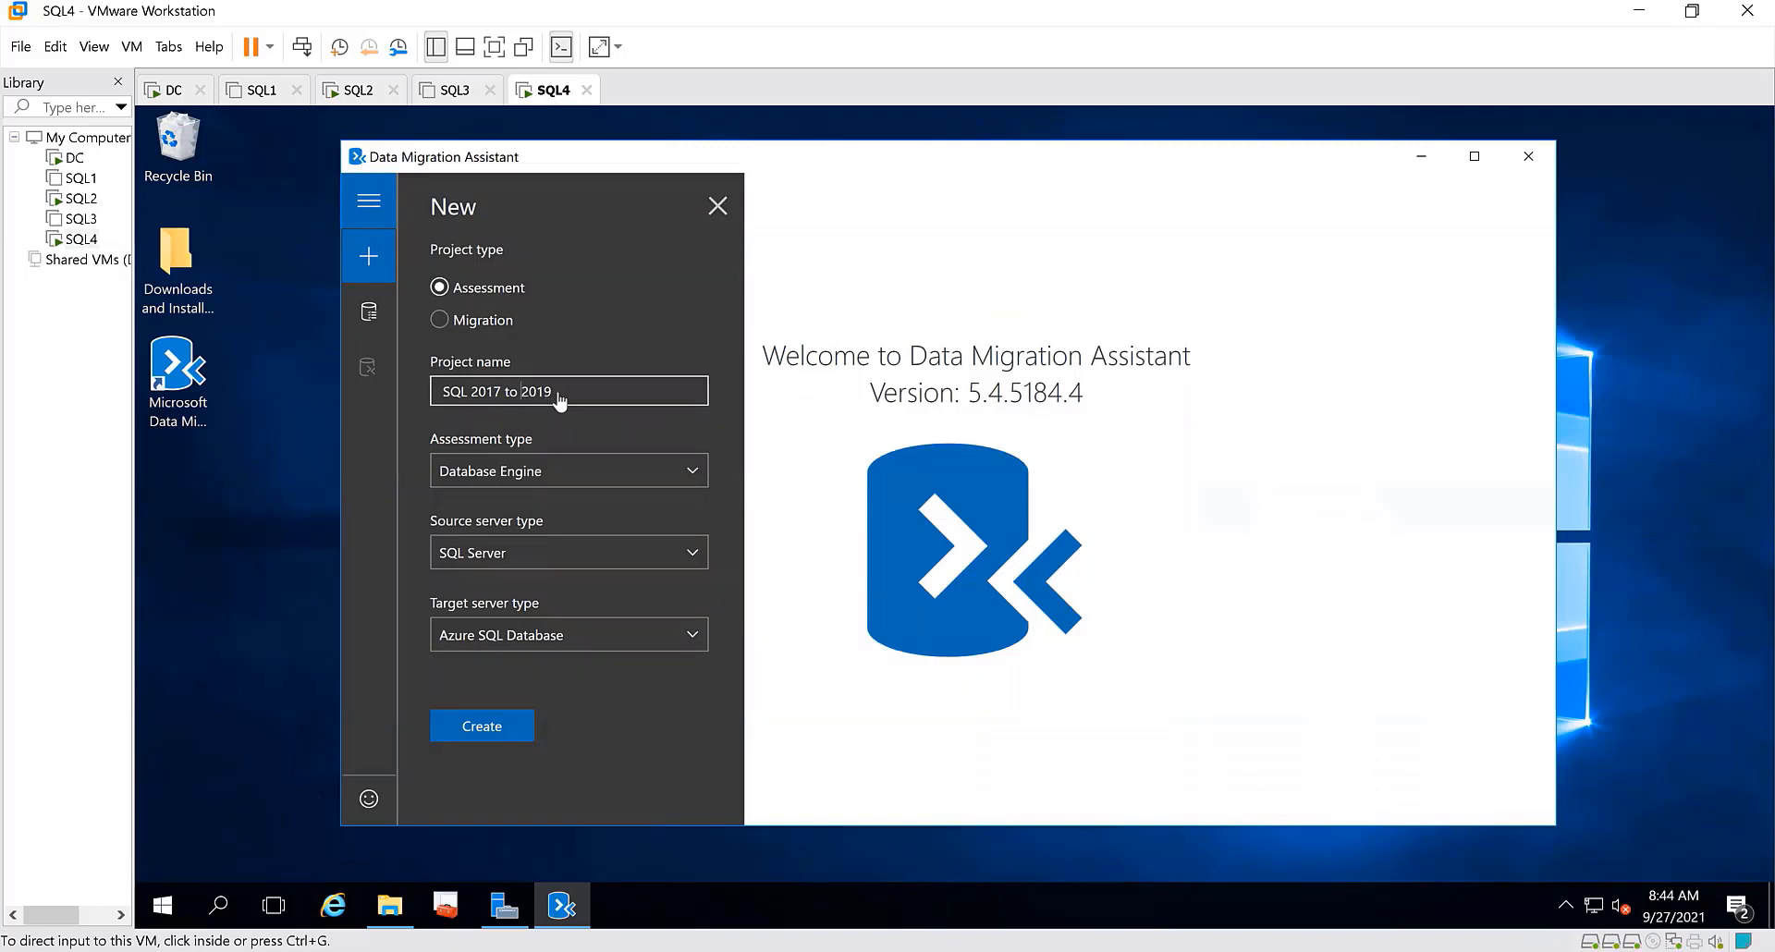
pyautogui.click(1007, 294)
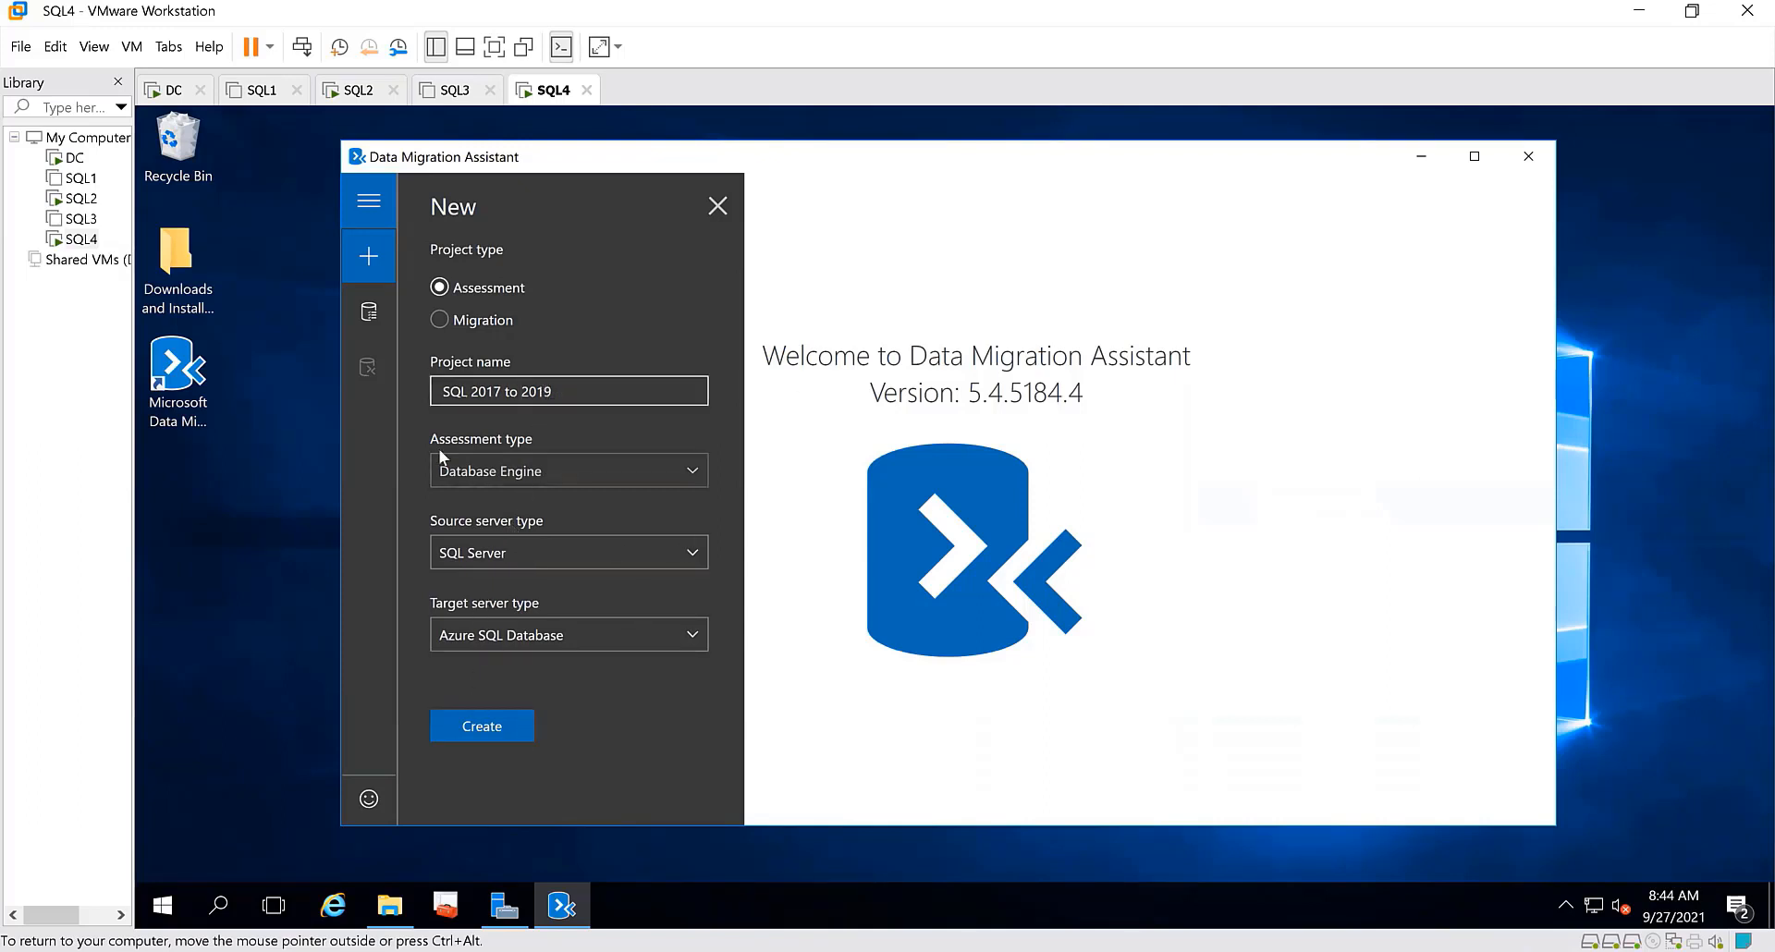
pyautogui.click(477, 288)
pyautogui.click(479, 724)
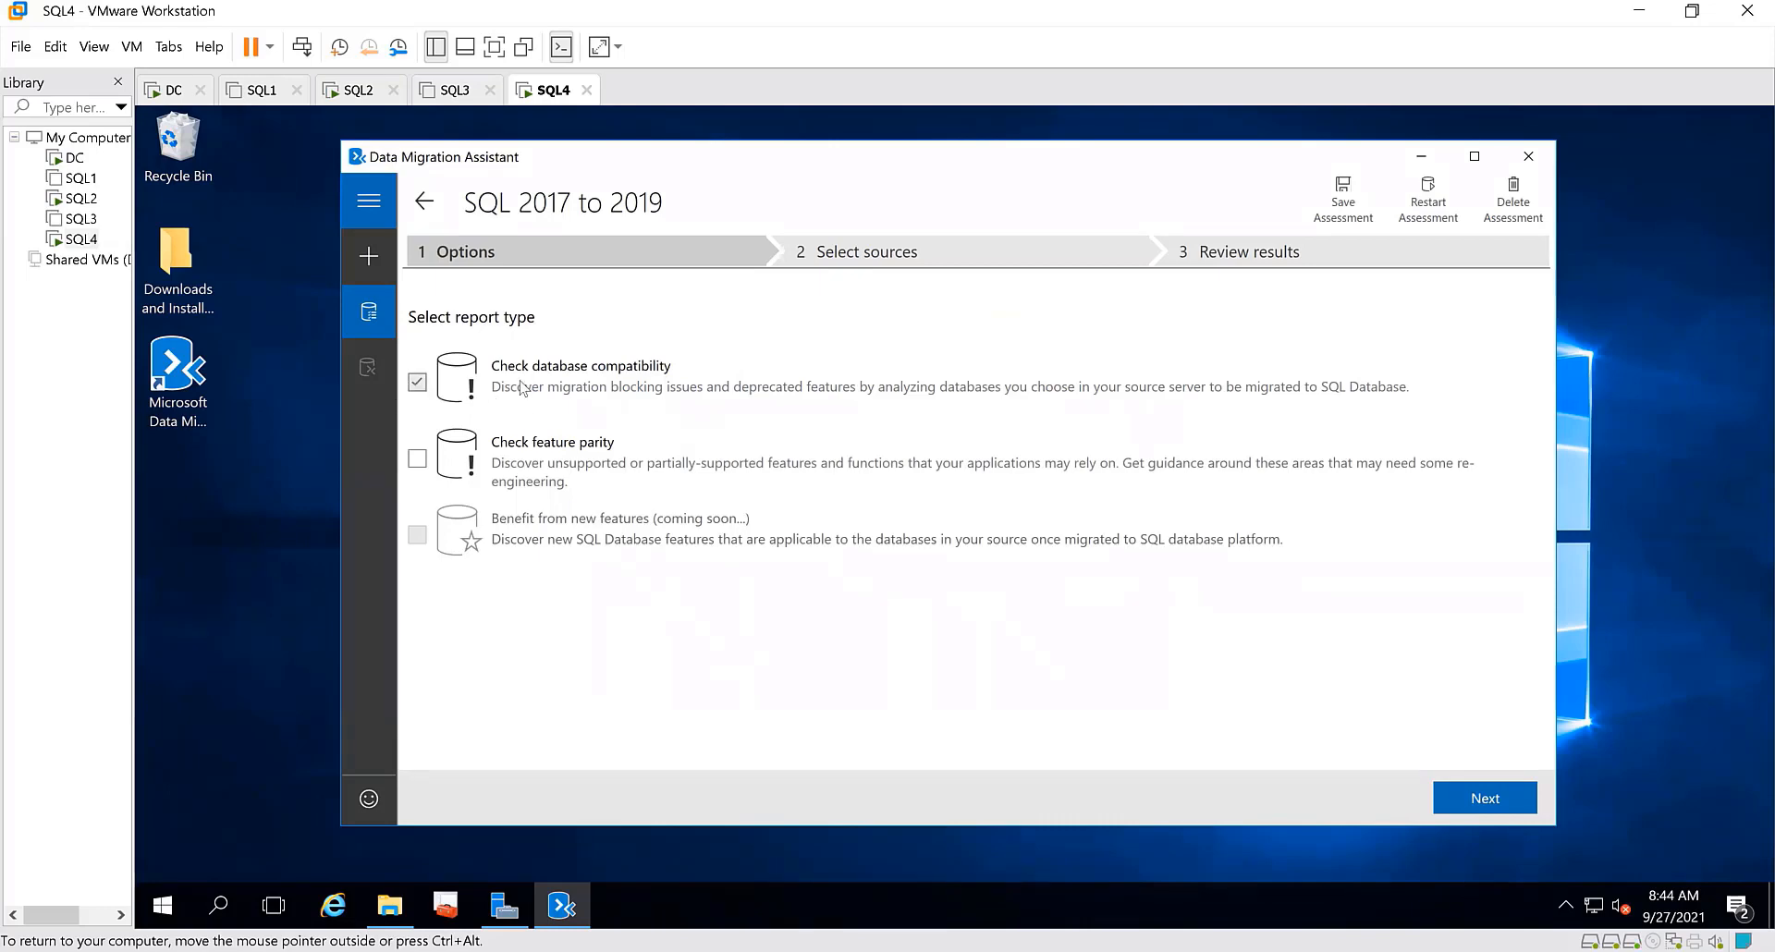
# Accept the database compatibility report and connect to source server SQL4 with Windows Authentication, an encrypted connection and trusted server certificate
pyautogui.click(1510, 788)
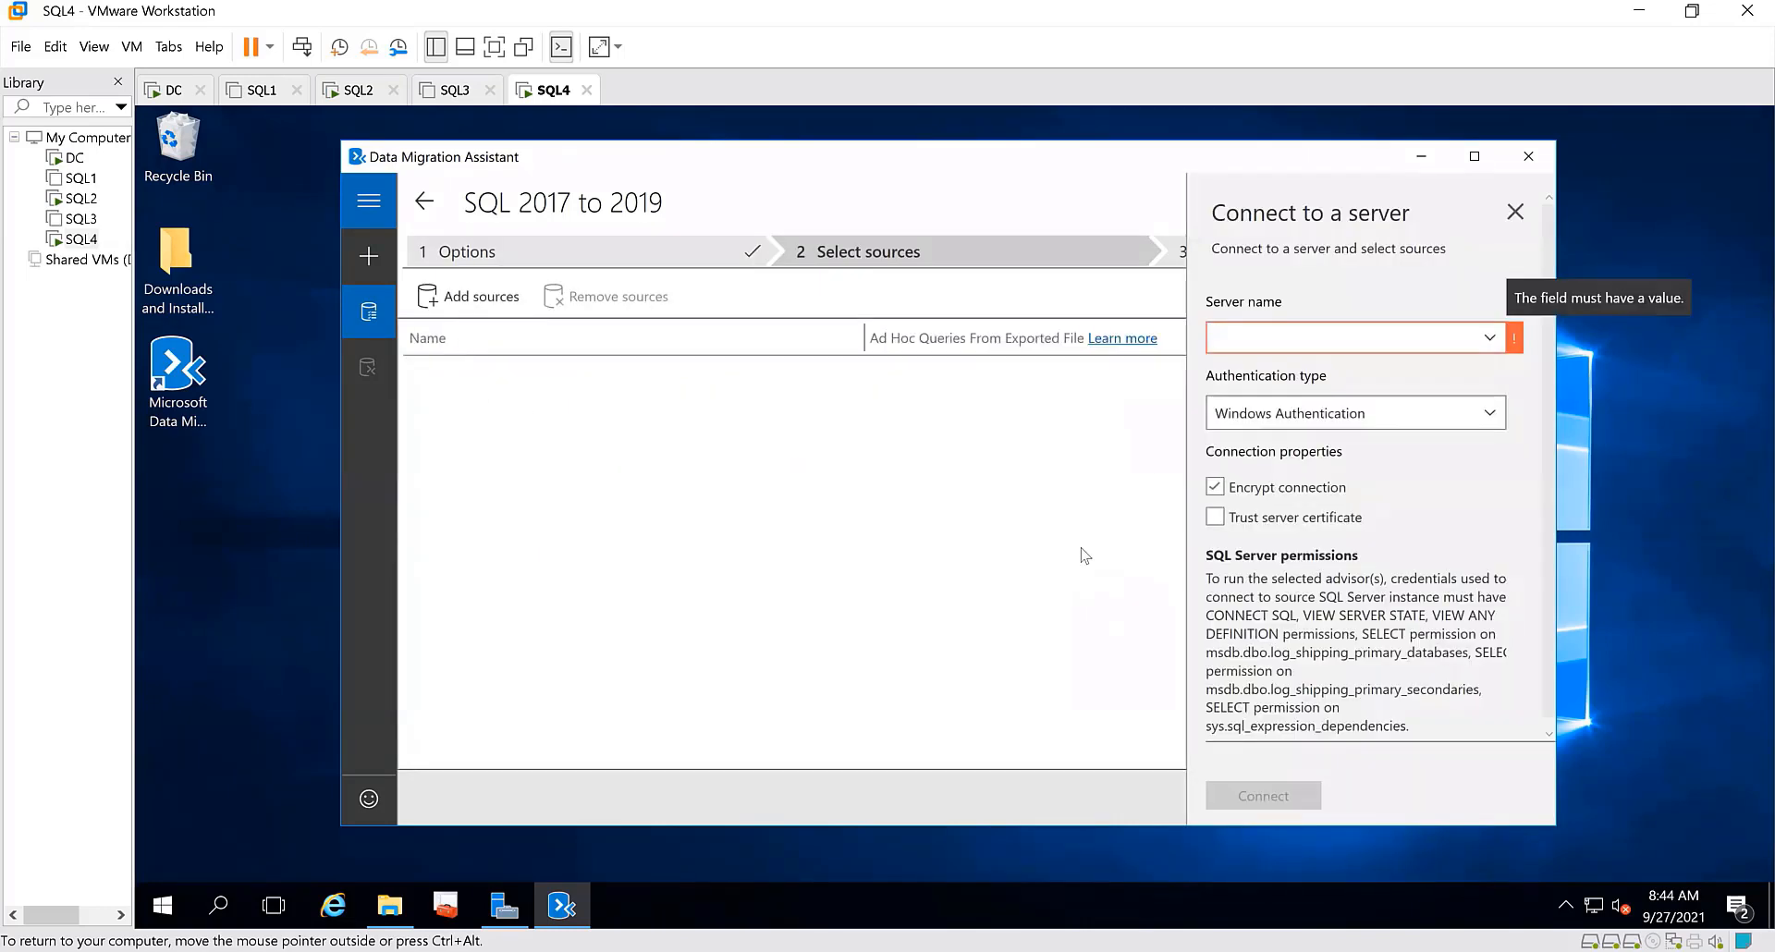
pyautogui.click(1274, 335)
pyautogui.write('SQL4')
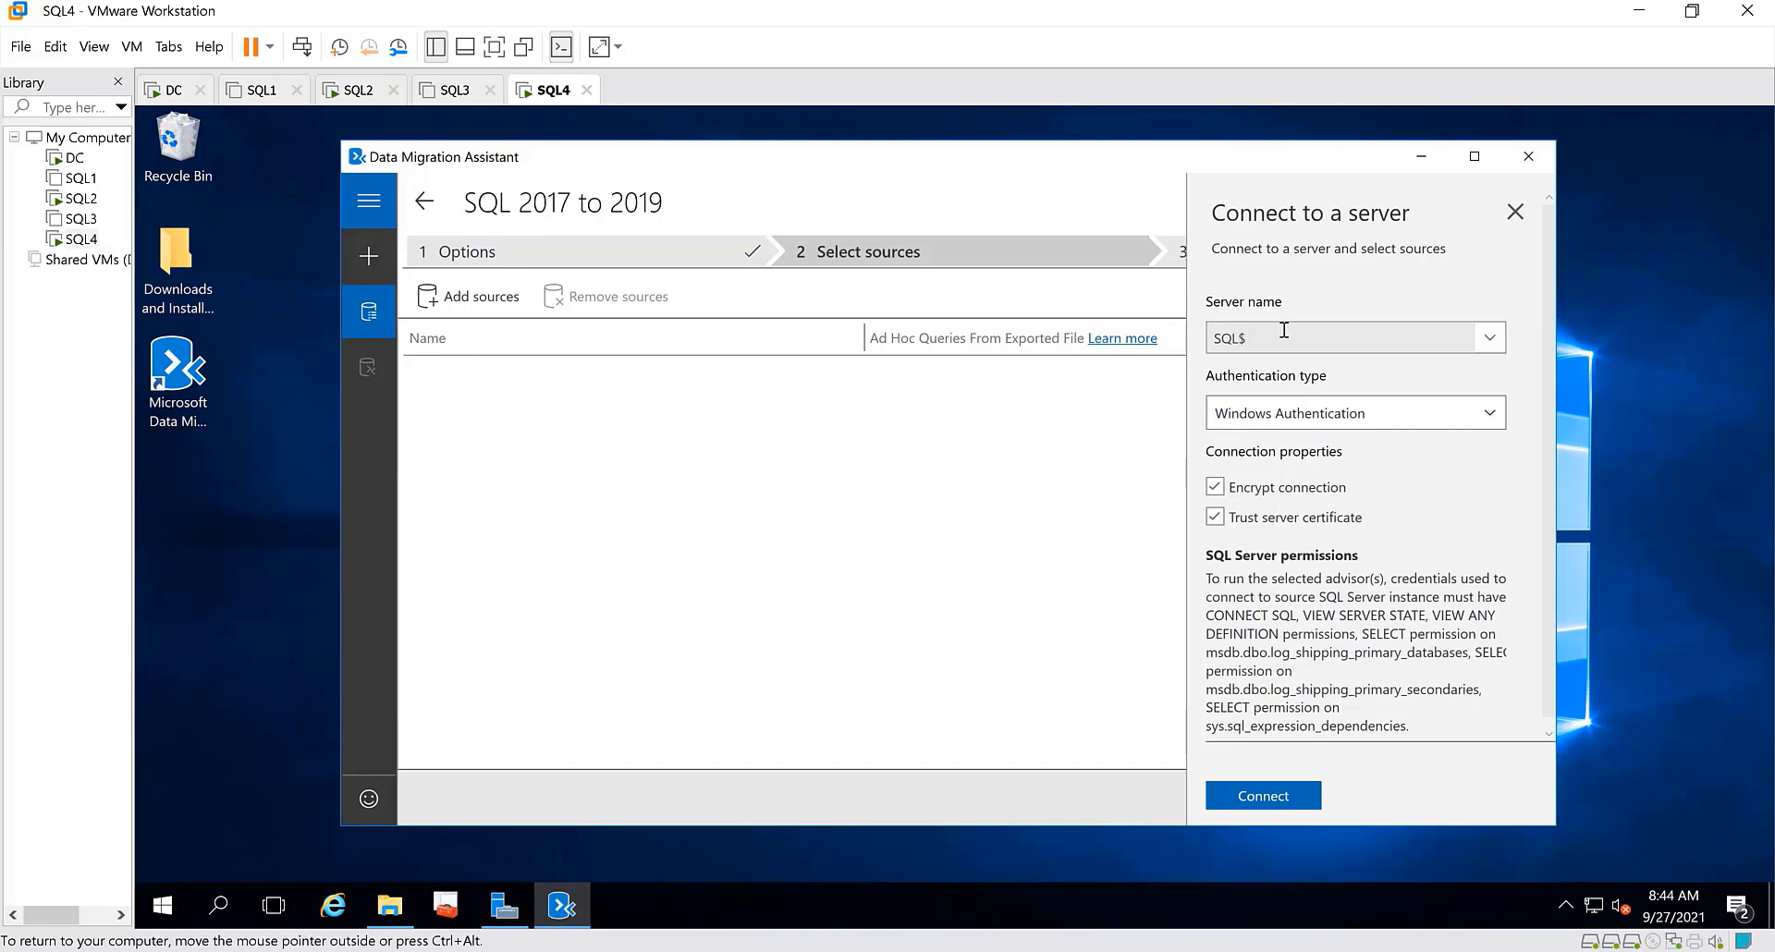
pyautogui.write('4')
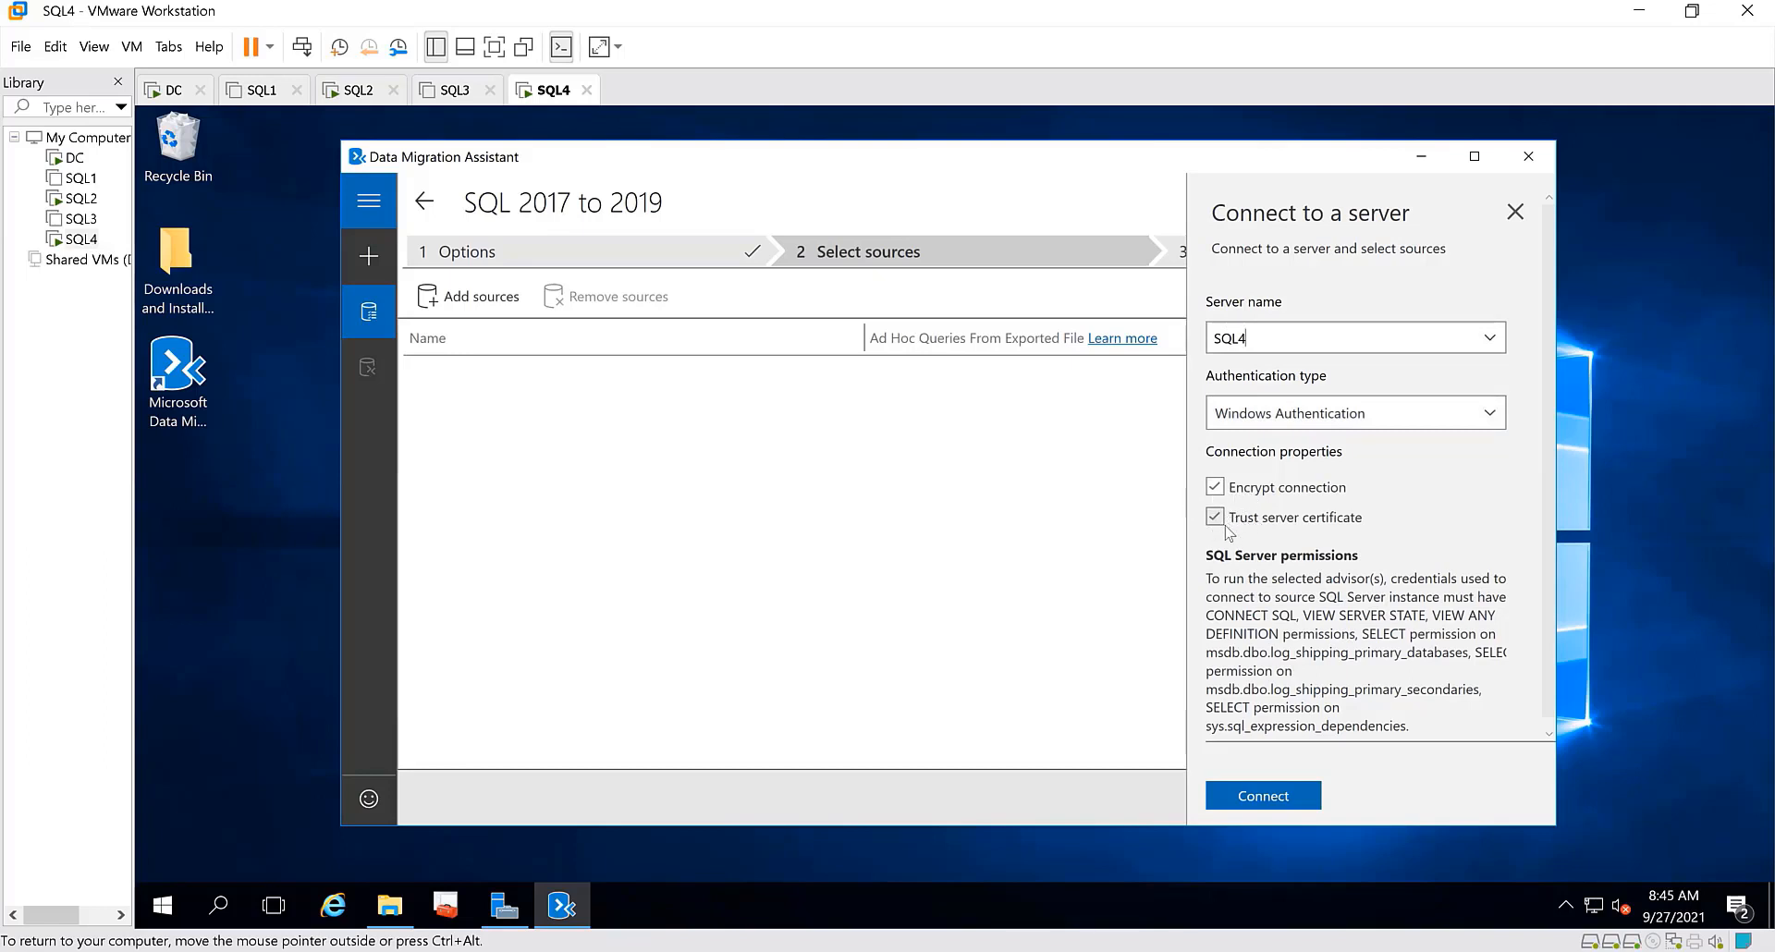
pyautogui.click(1264, 797)
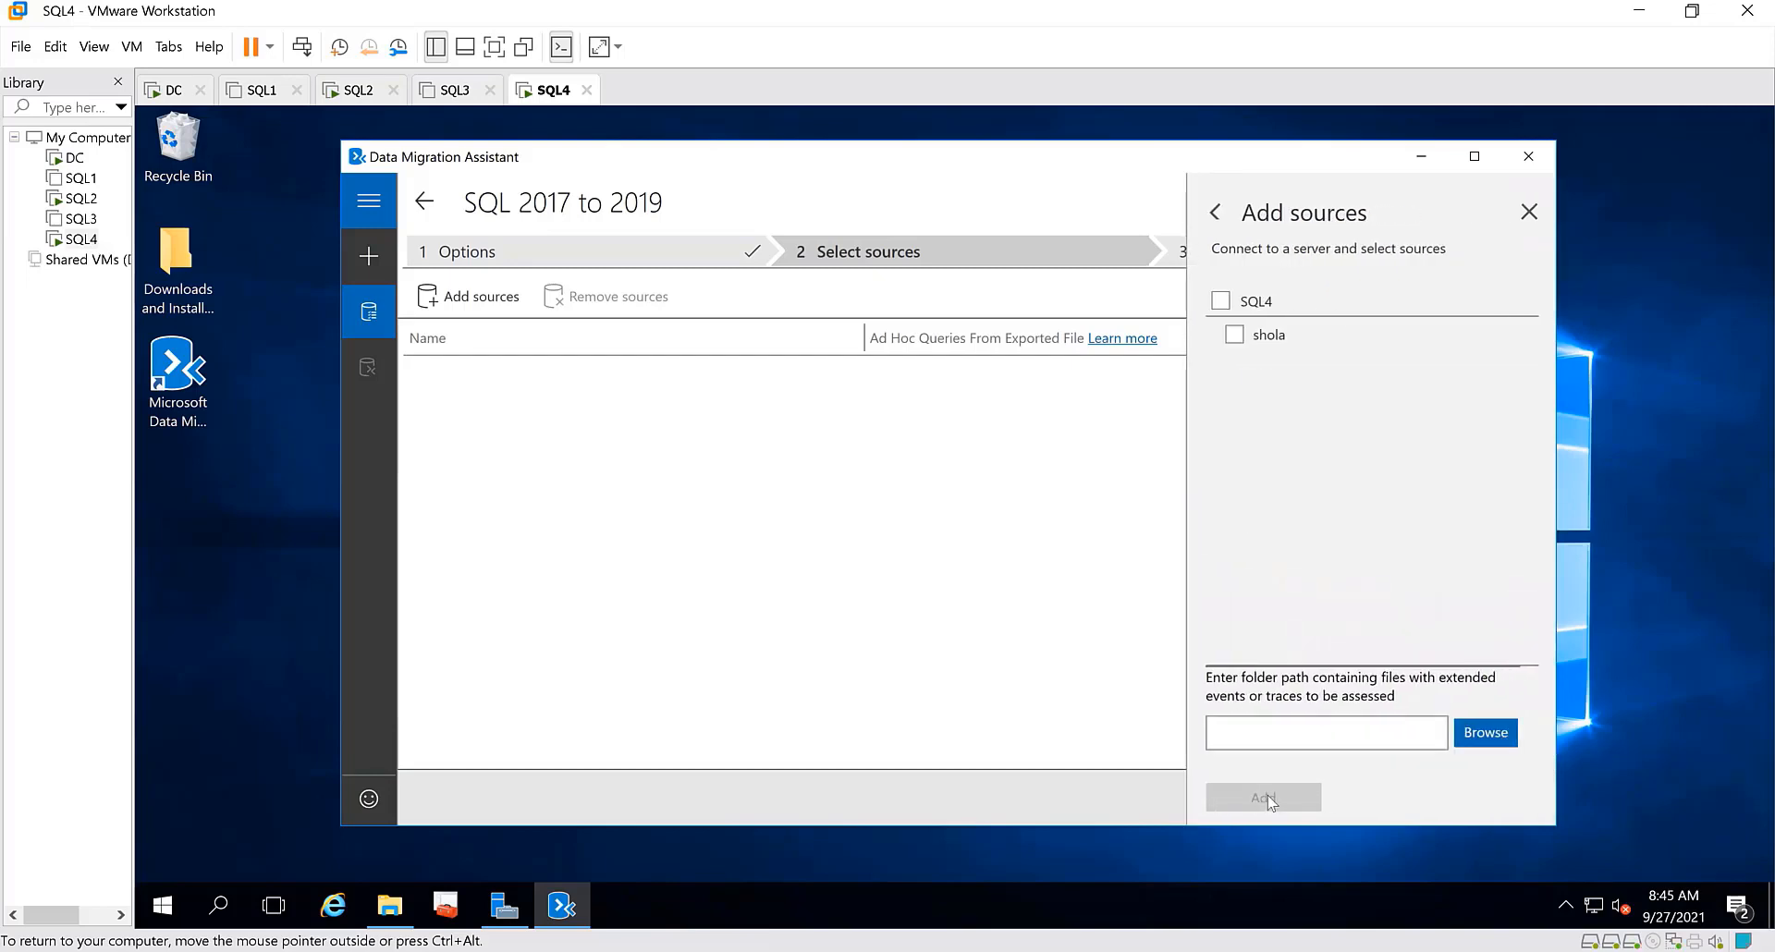
# Add SQL4 with its shola database as the assessment source and start the assessment
pyautogui.click(1221, 302)
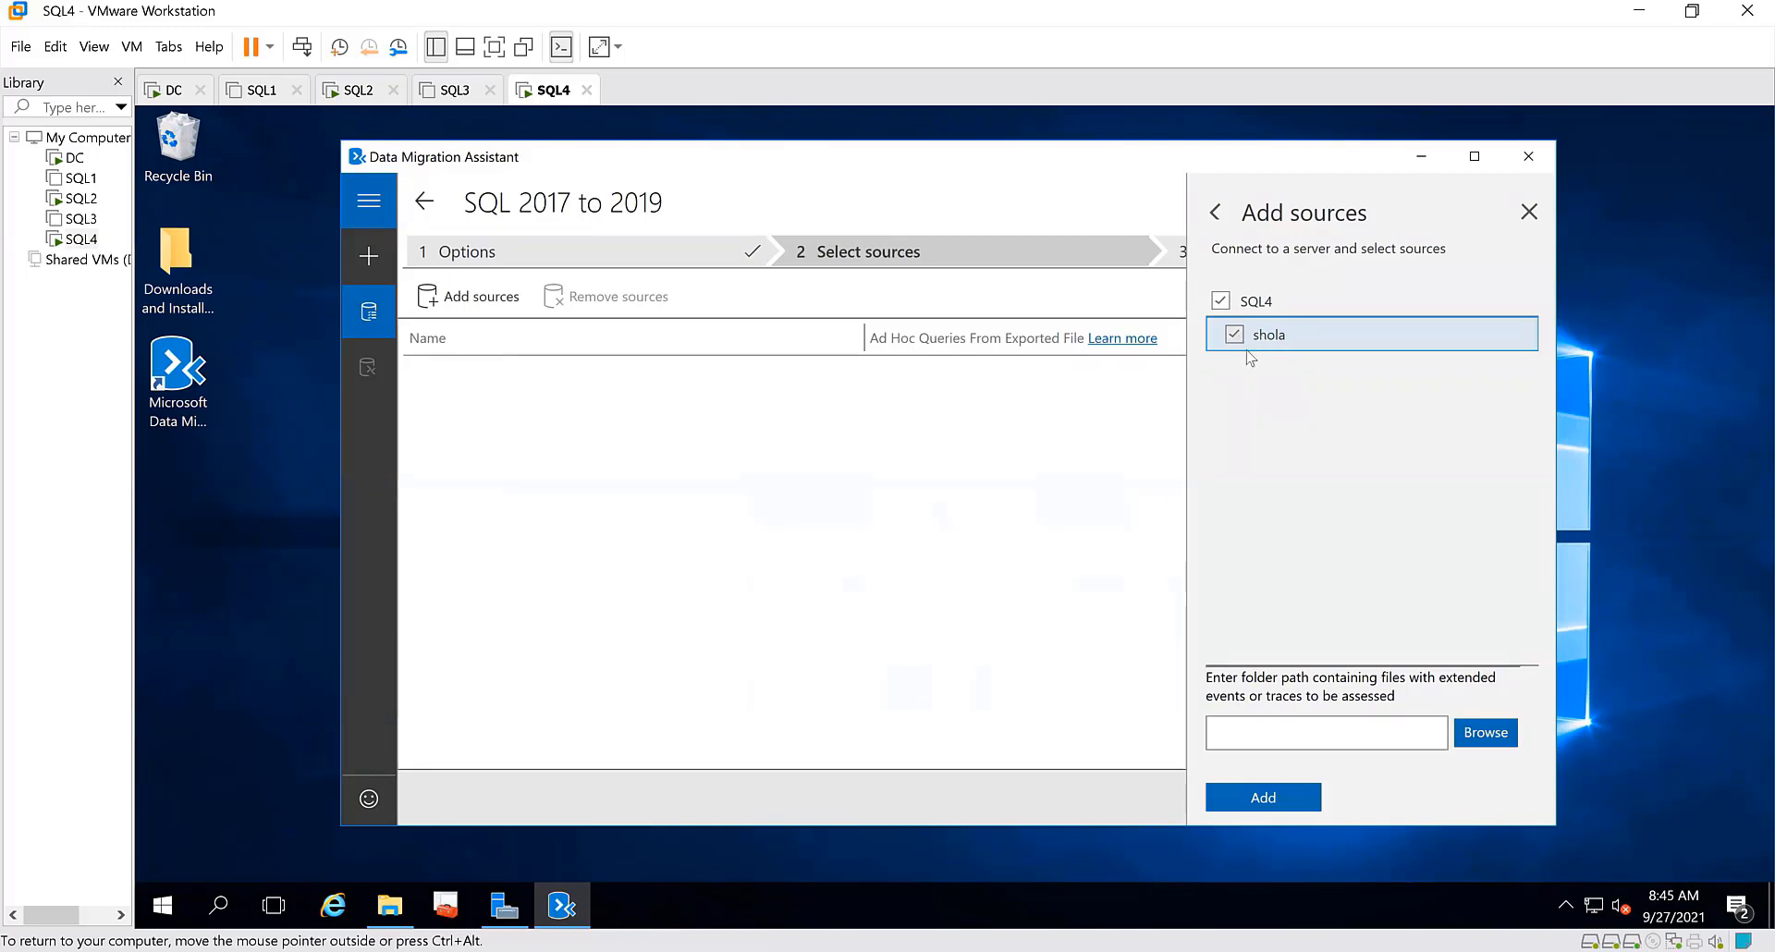
pyautogui.click(1269, 805)
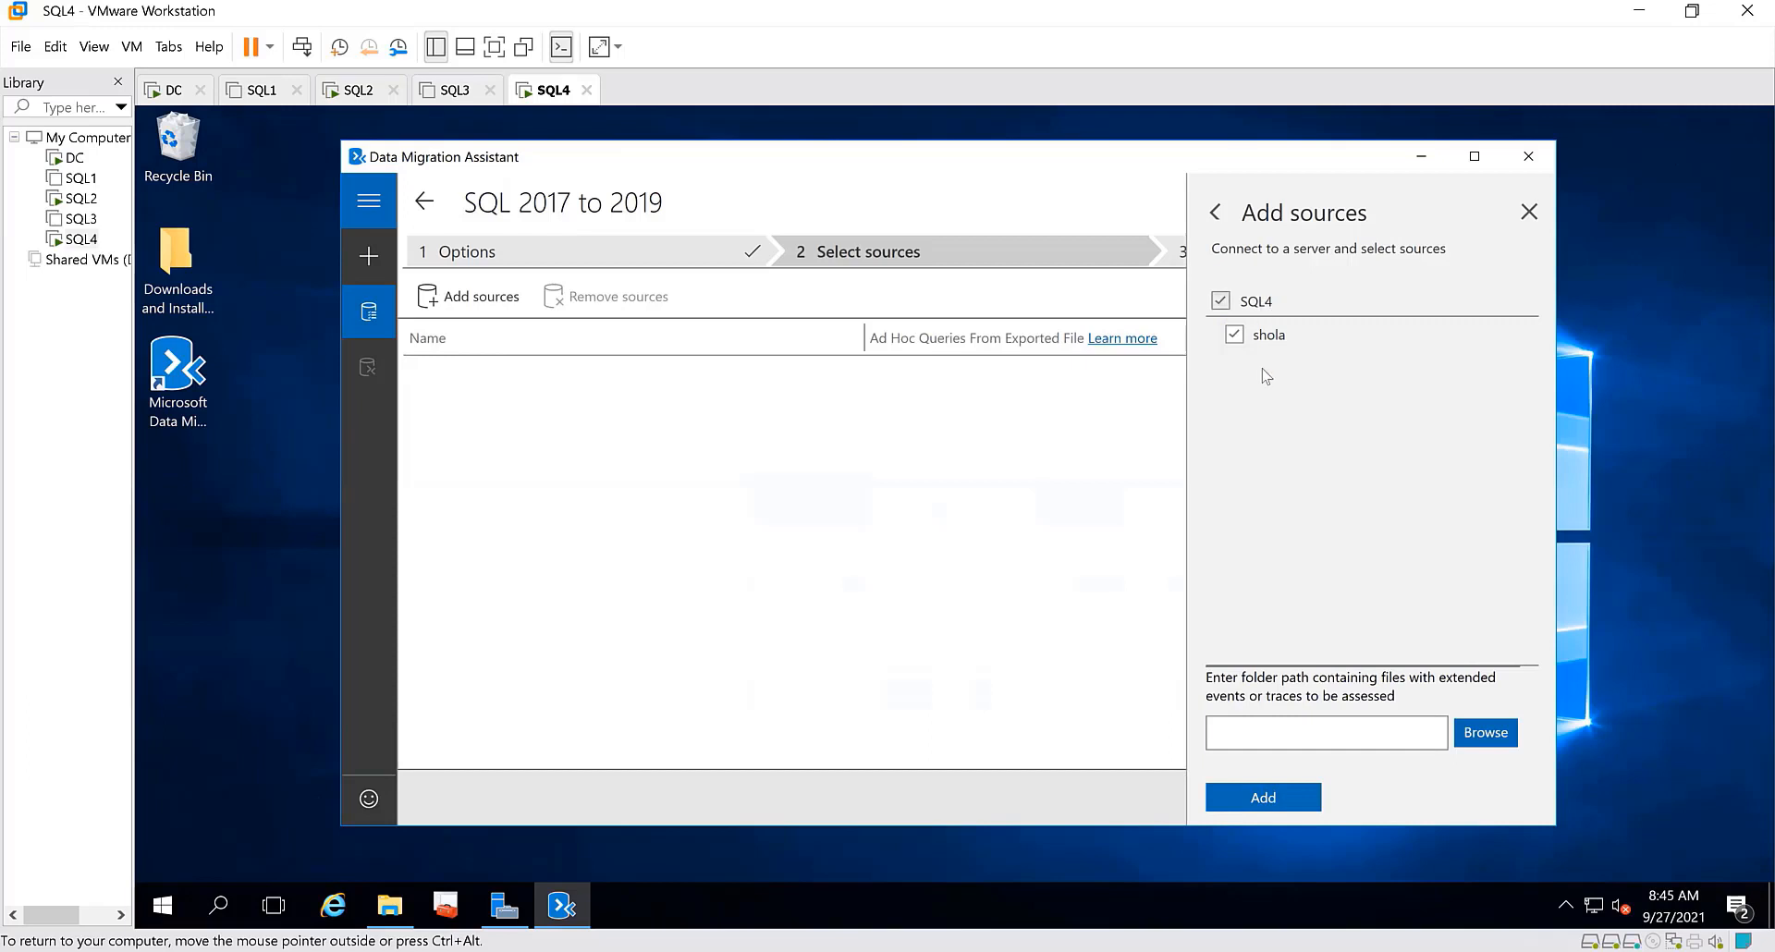
pyautogui.click(1278, 800)
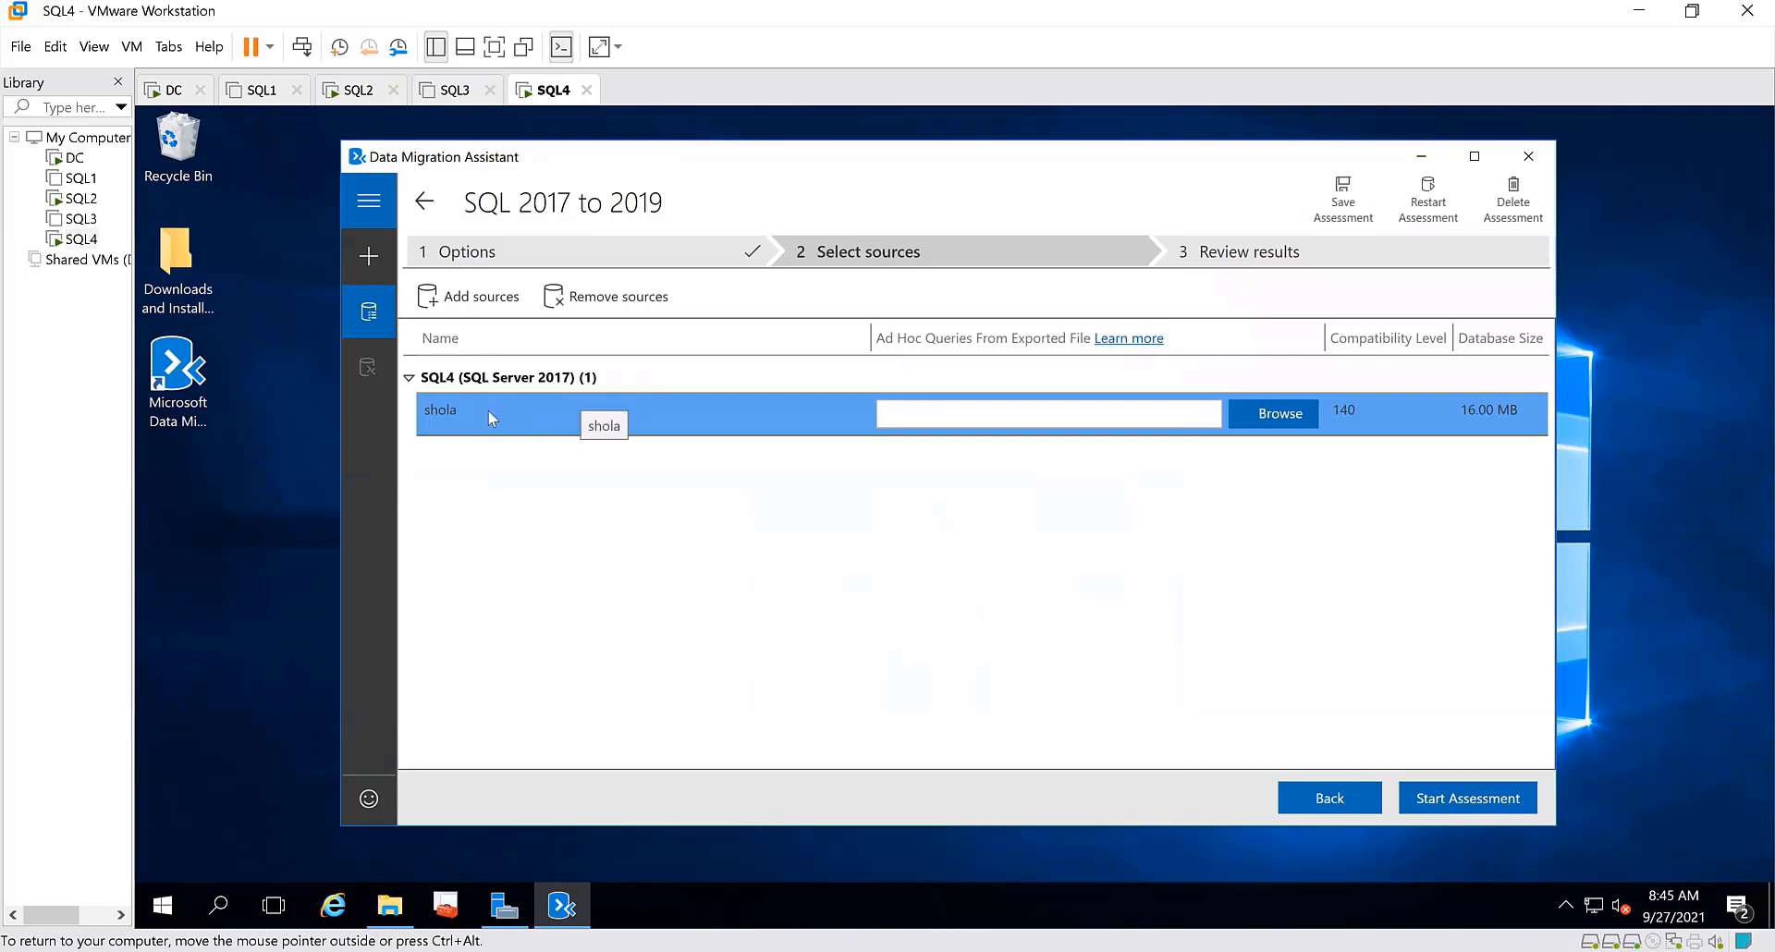
pyautogui.click(1467, 800)
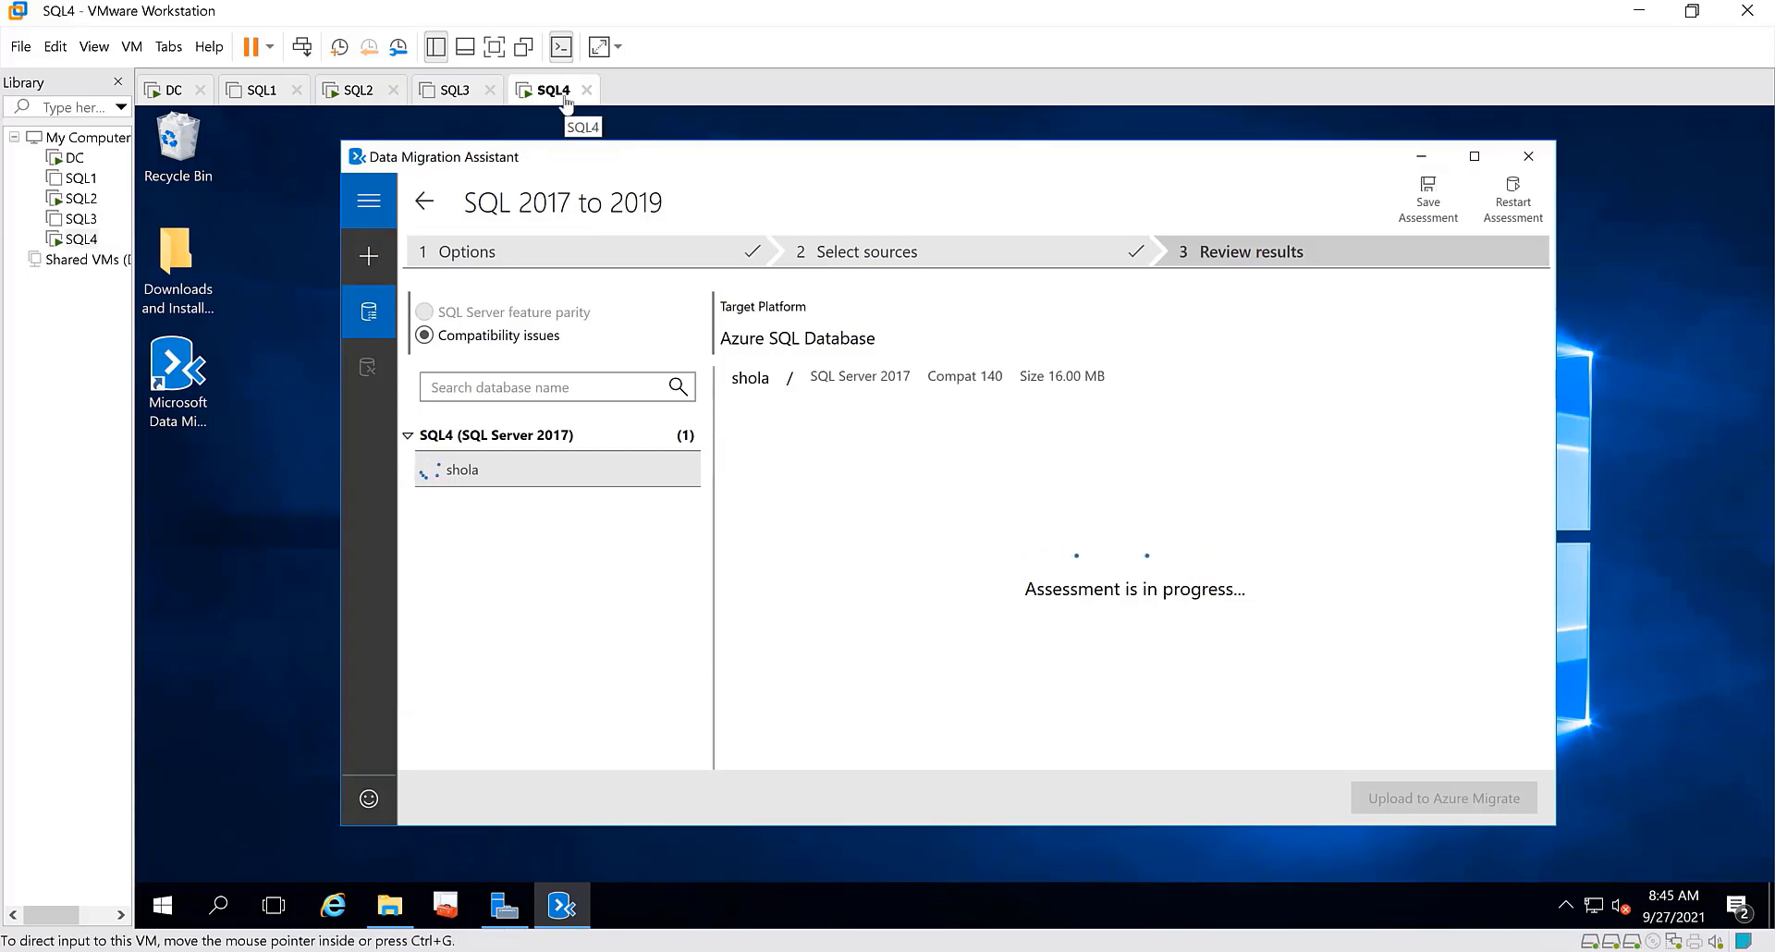
# Switch to the SQL2 virtual machine and highlight "SQL Server 2017" in the query window's version text again
pyautogui.click(360, 90)
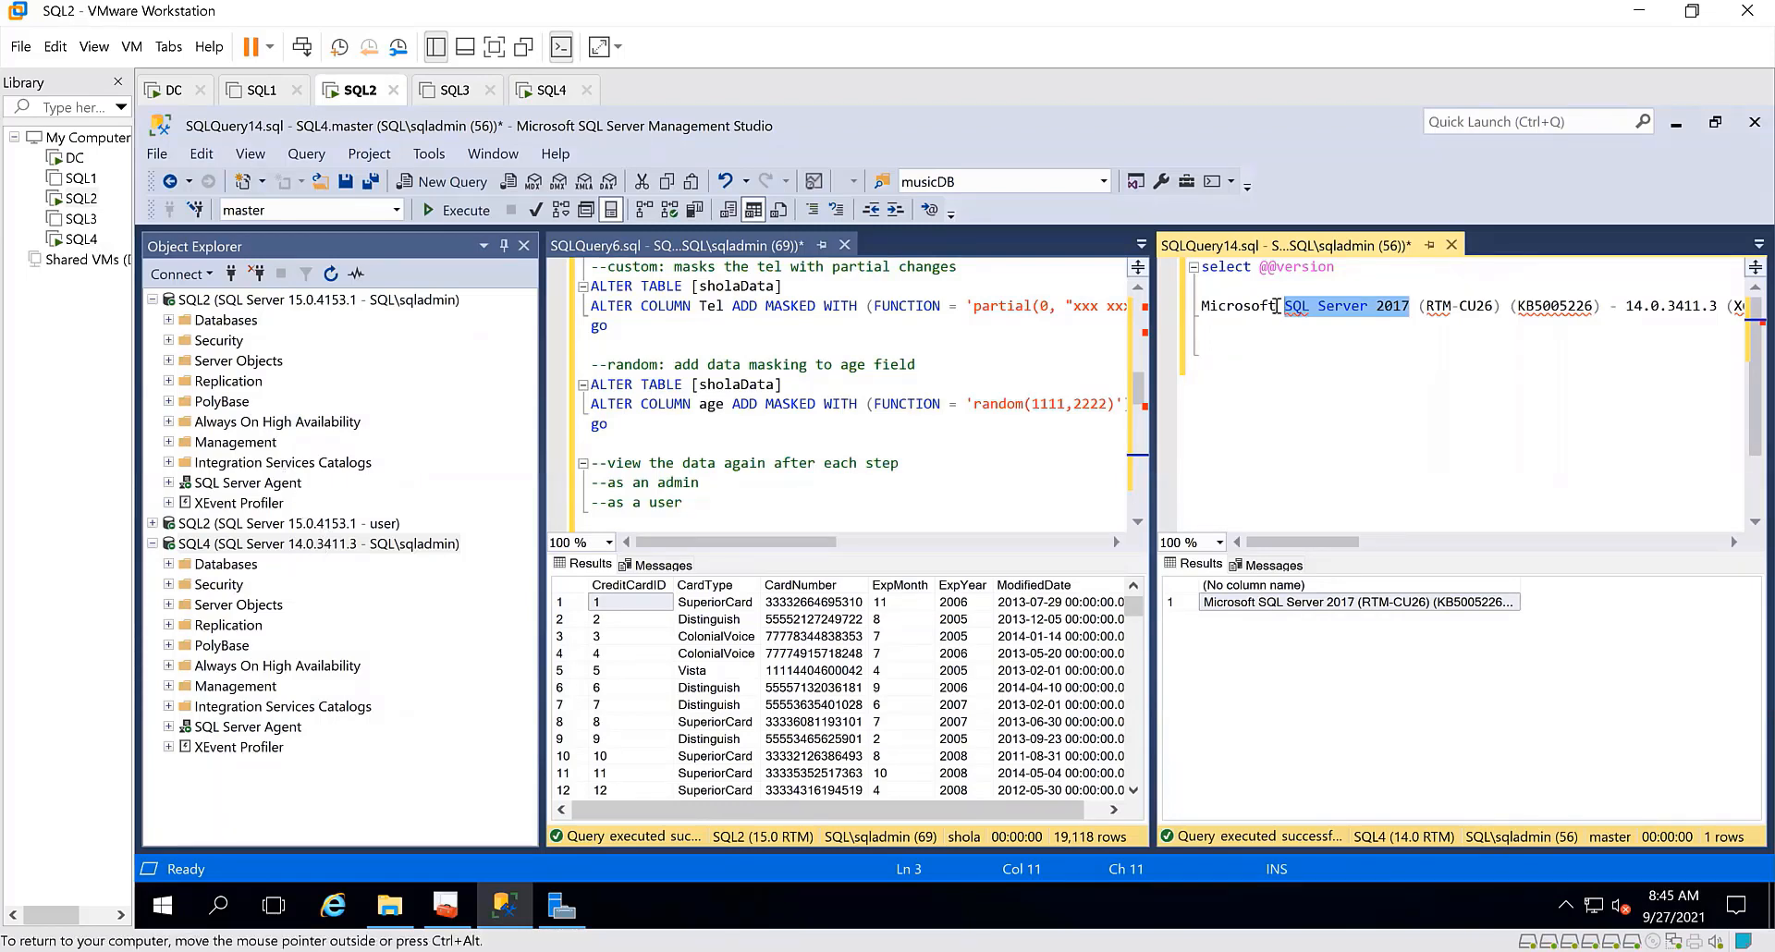
pyautogui.click(1409, 308)
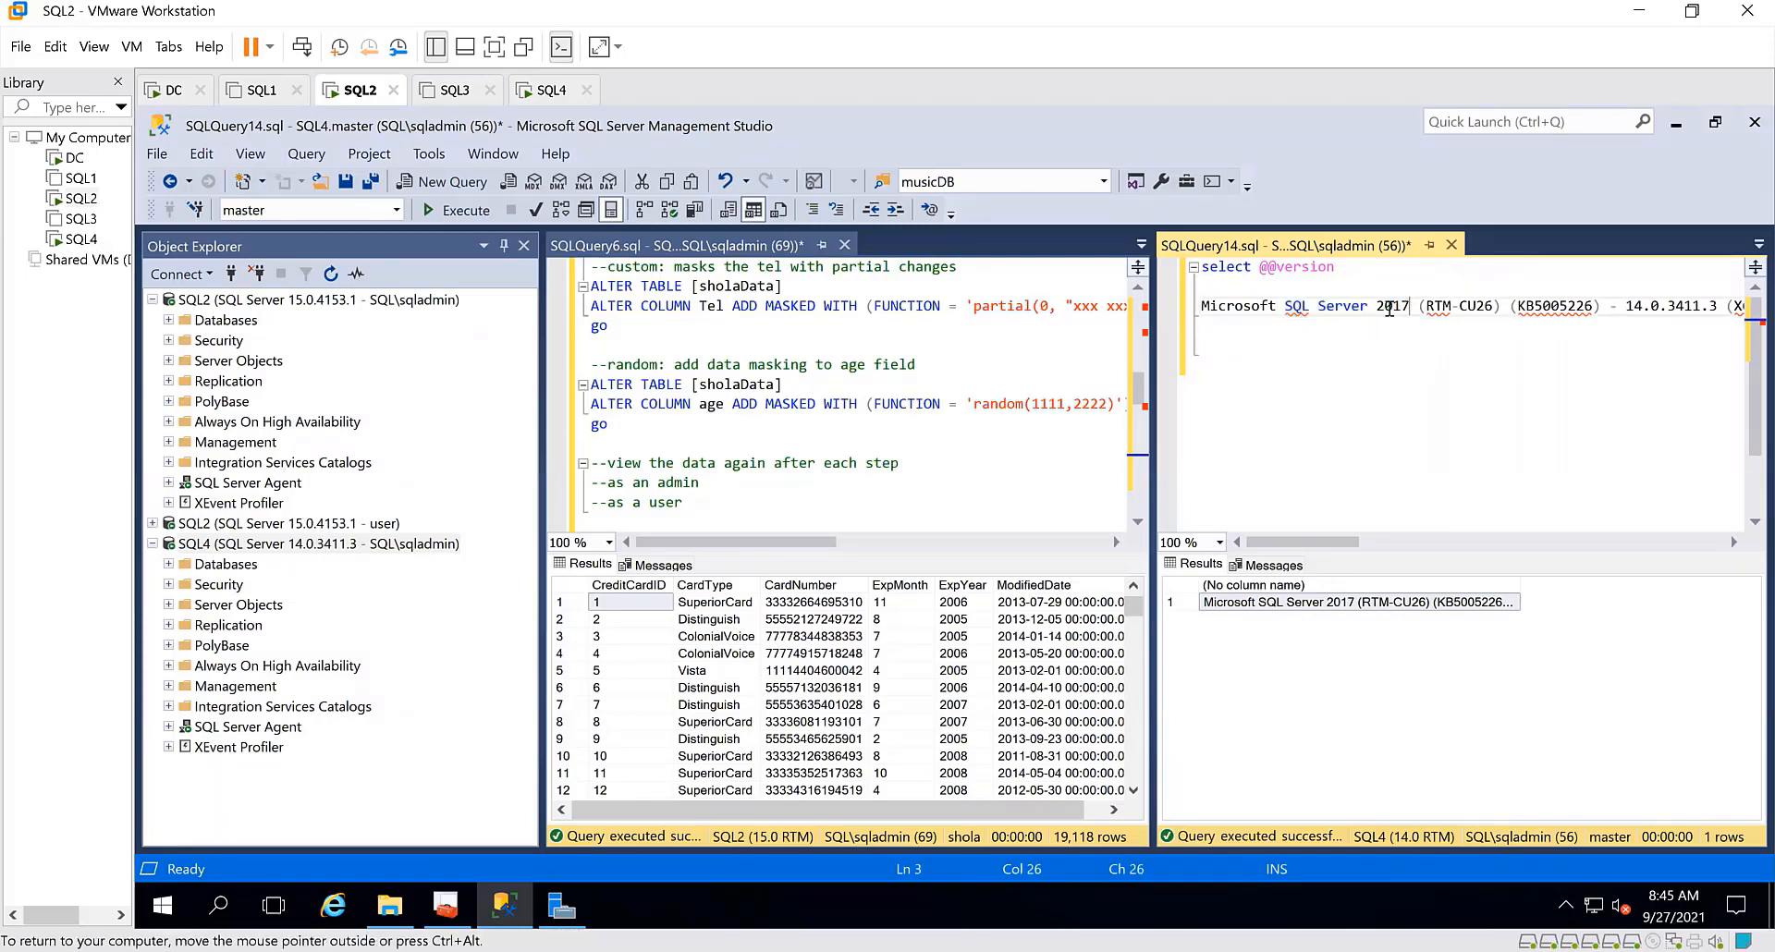
pyautogui.moveTo(1409, 308); pyautogui.dragTo(1285, 308)
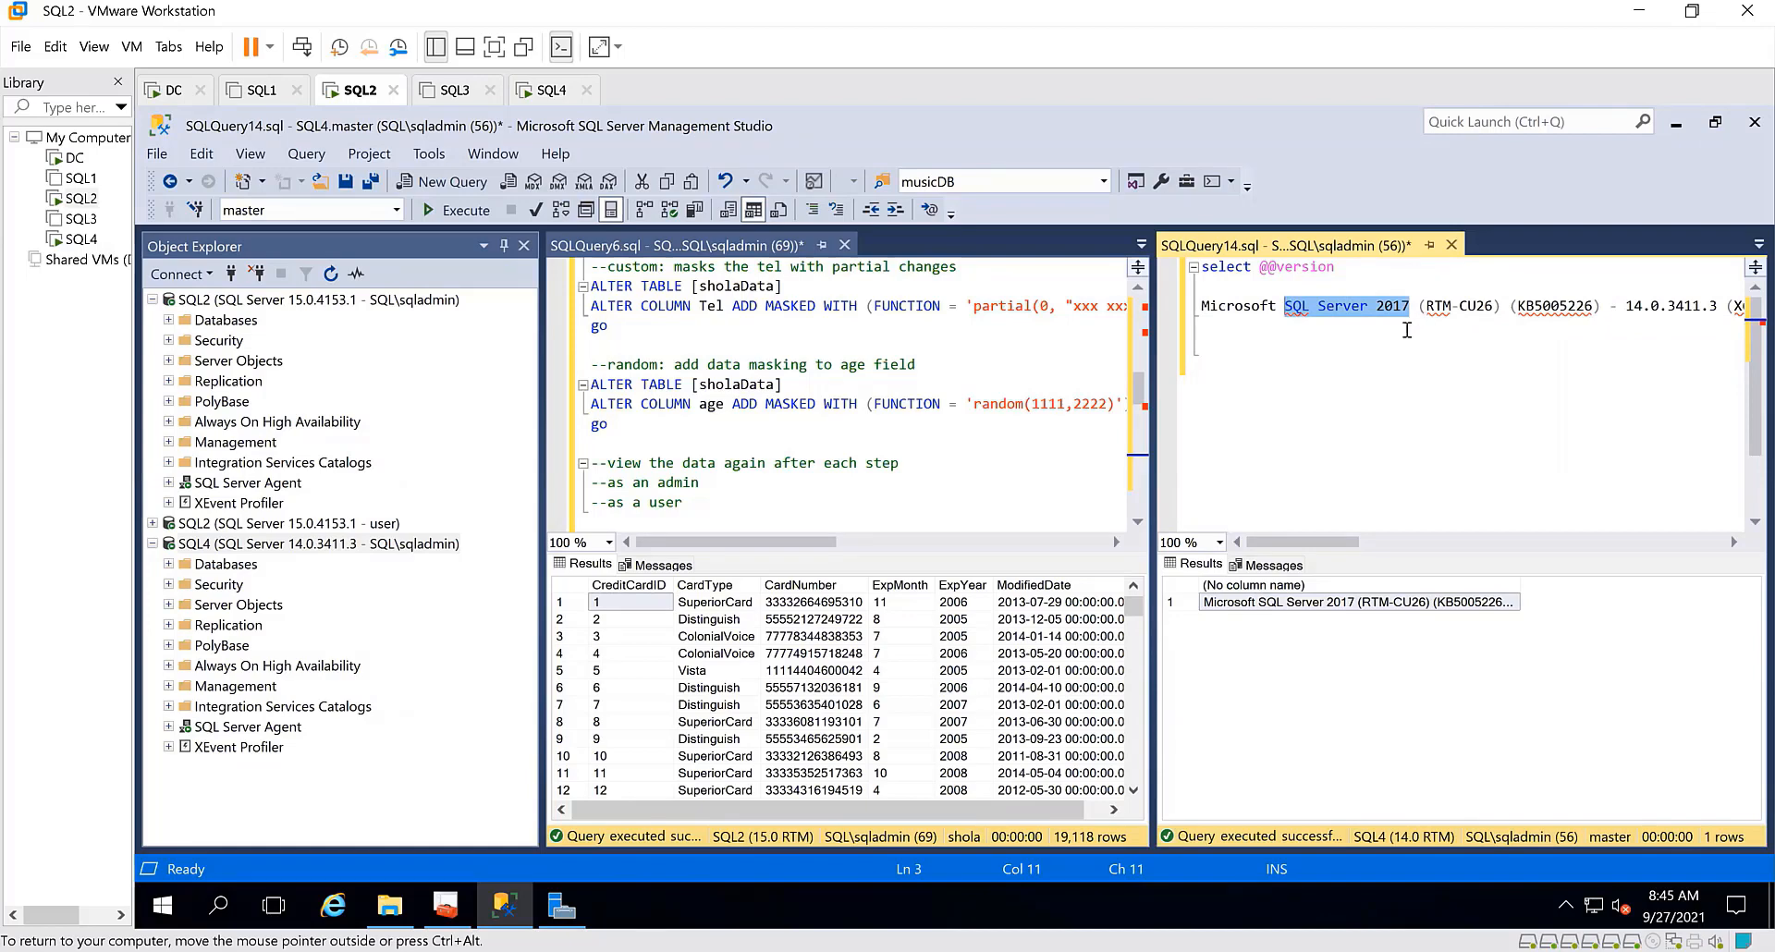
# Return to the SQL4 virtual machine and close Data Migration Assistant, discarding the SQL 2017 to 2019 assessment
pyautogui.click(538, 87)
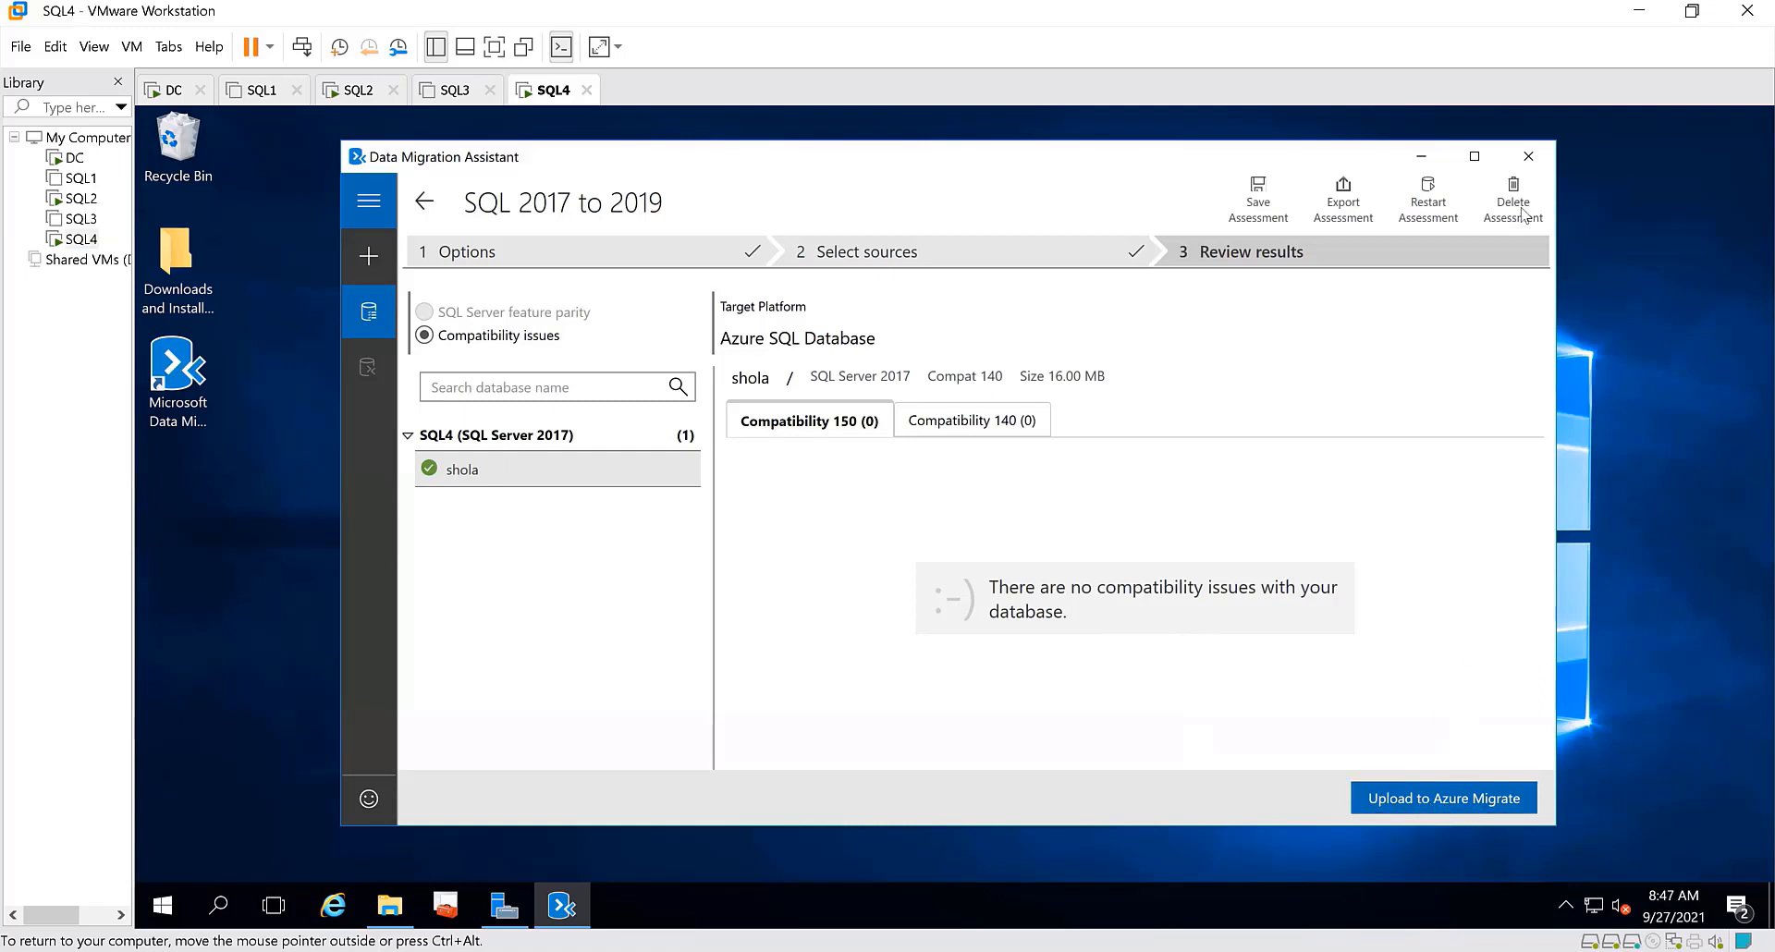
pyautogui.click(1528, 159)
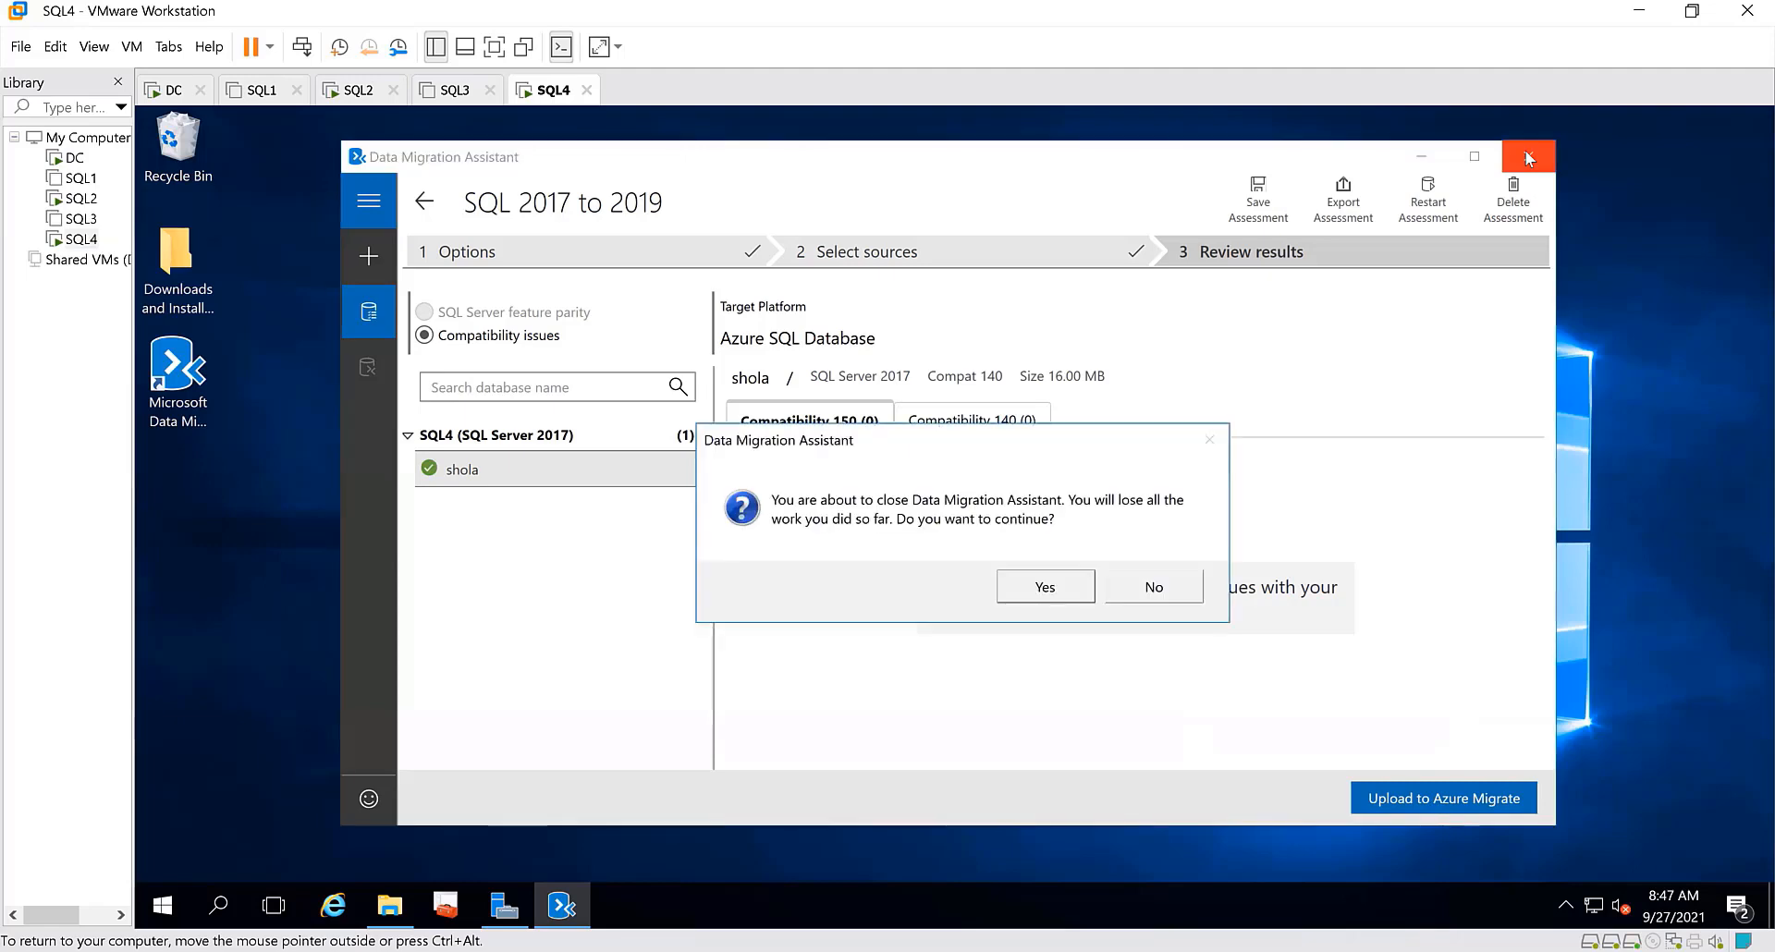
pyautogui.click(1051, 588)
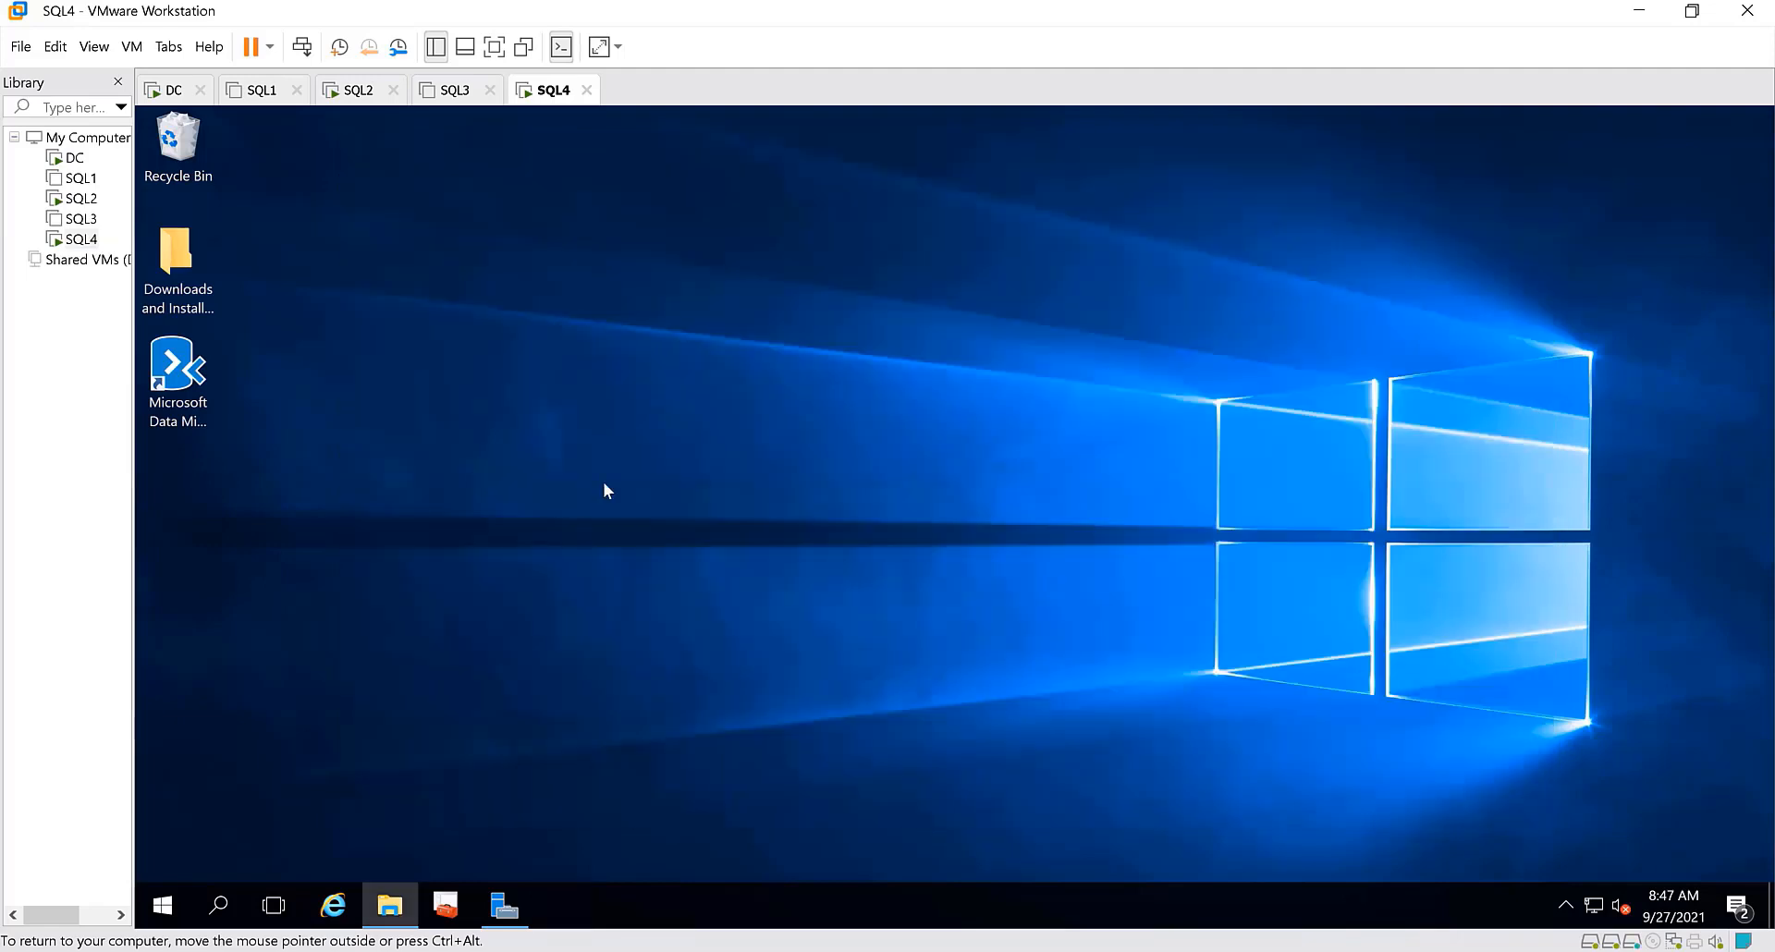
# Launch SETUP with elevated permission from the 2019 Evaluation_ENU folder in Downloads and Installations, and minimize the folder window
pyautogui.doubleClick(189, 266)
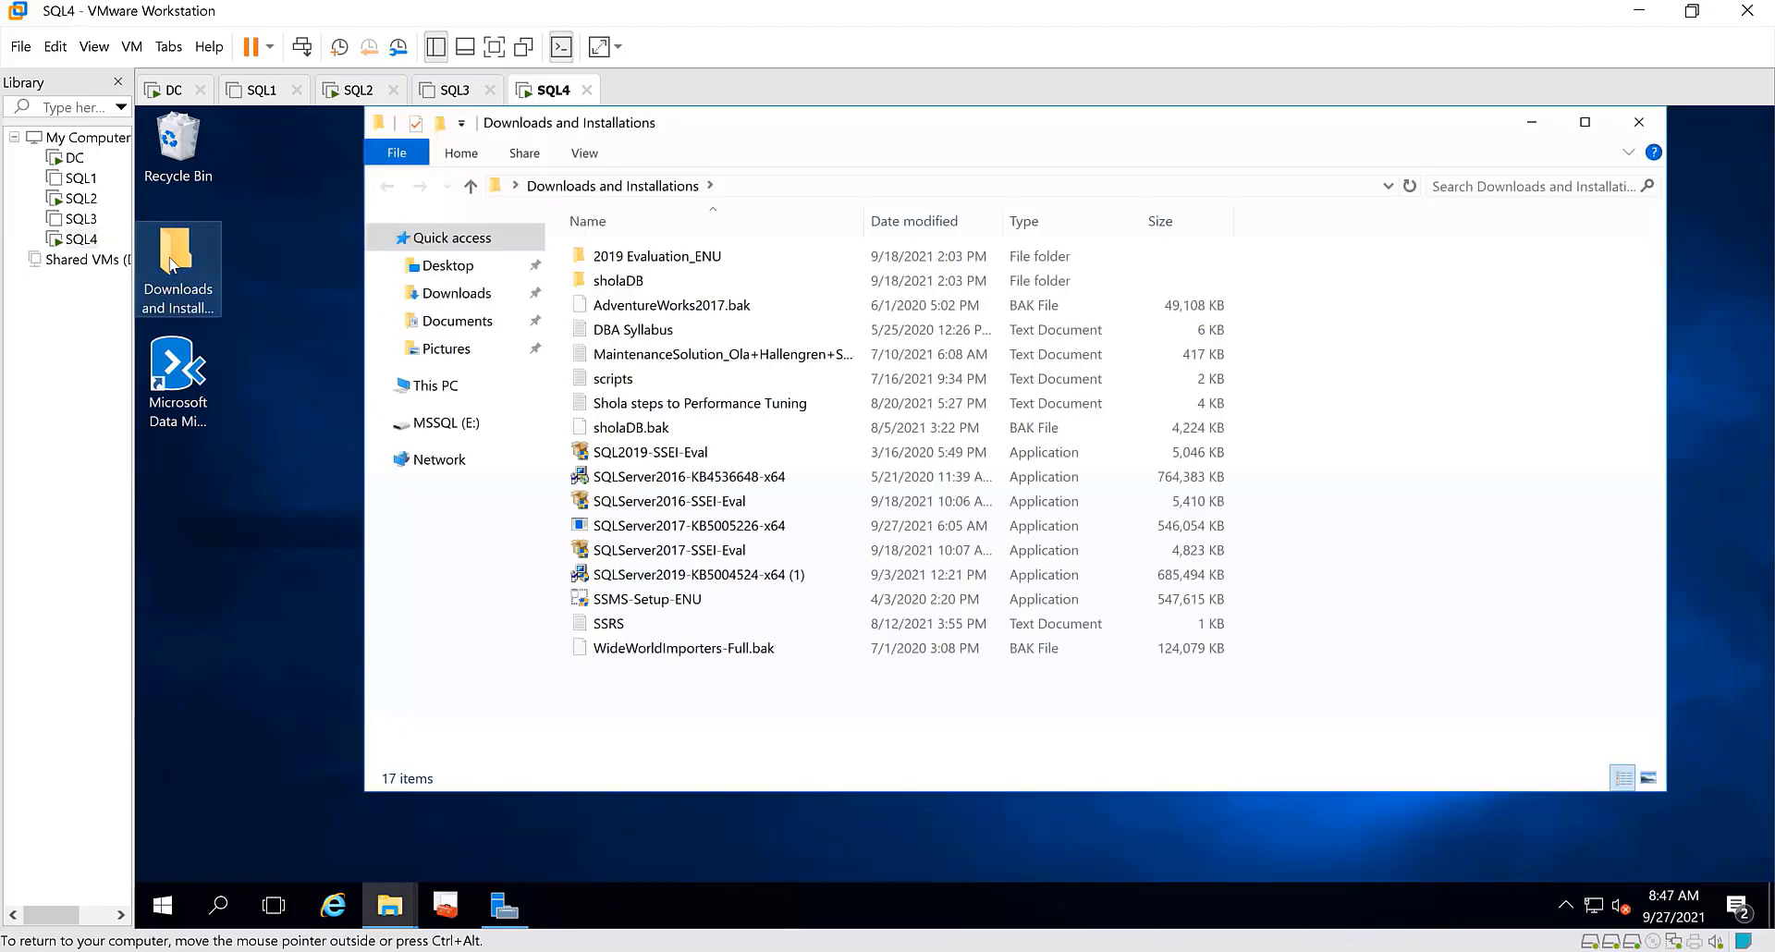
pyautogui.doubleClick(647, 256)
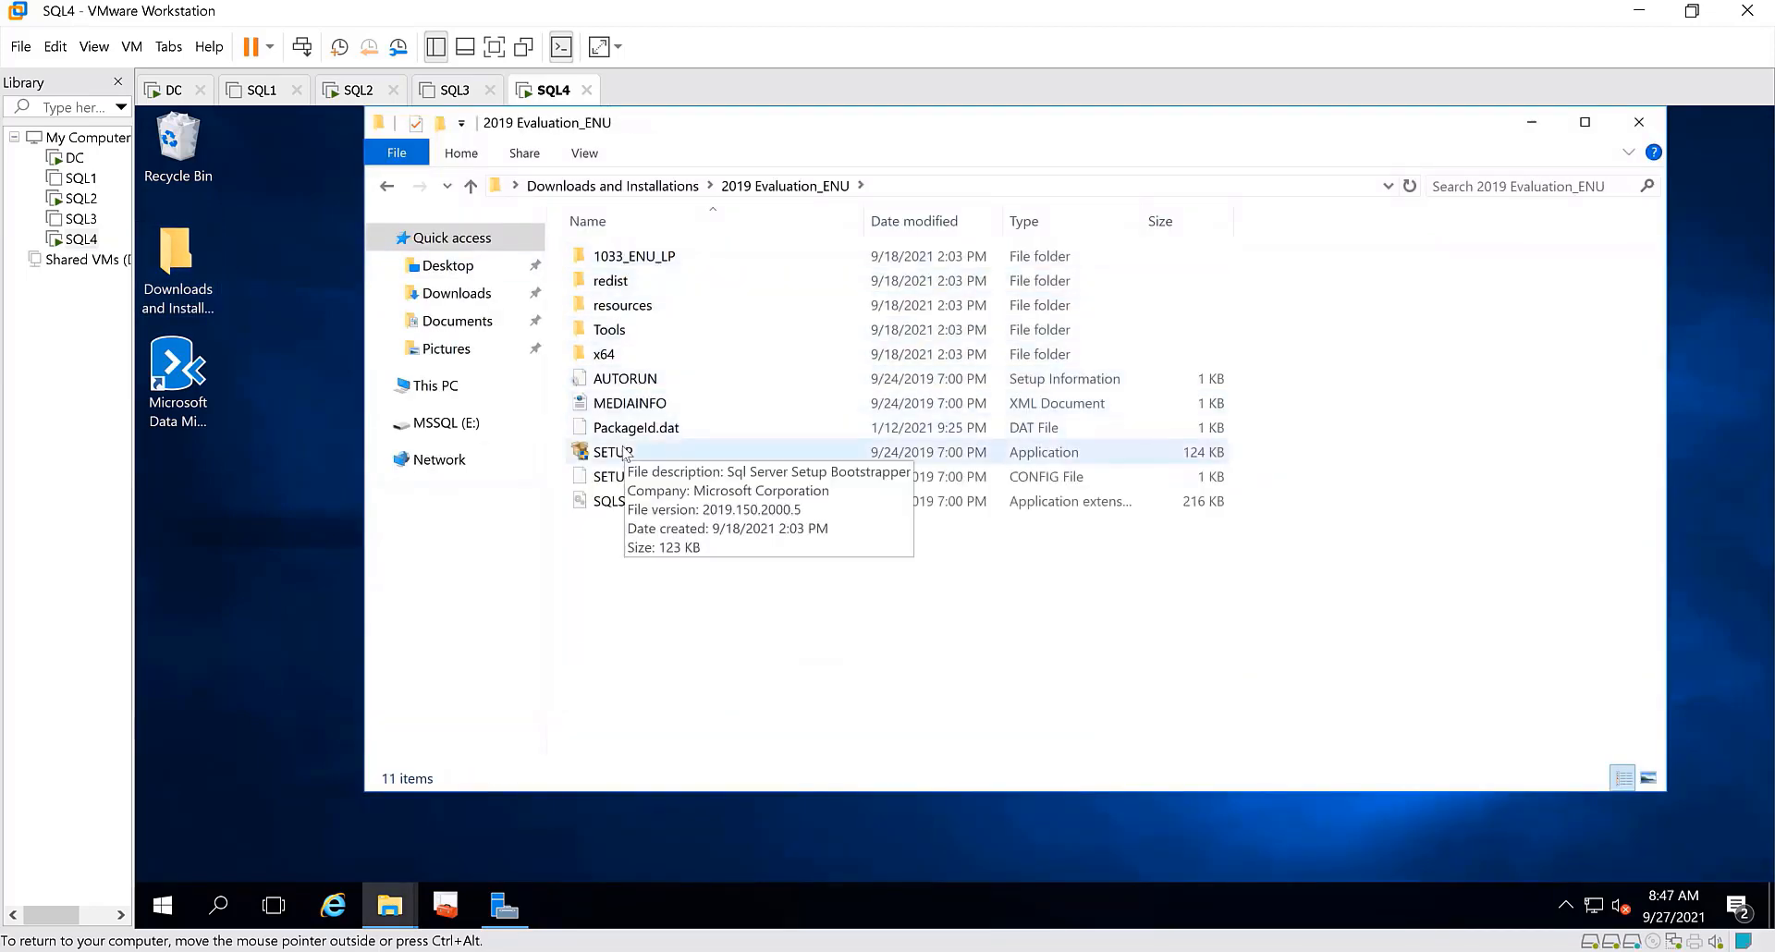
pyautogui.doubleClick(625, 452)
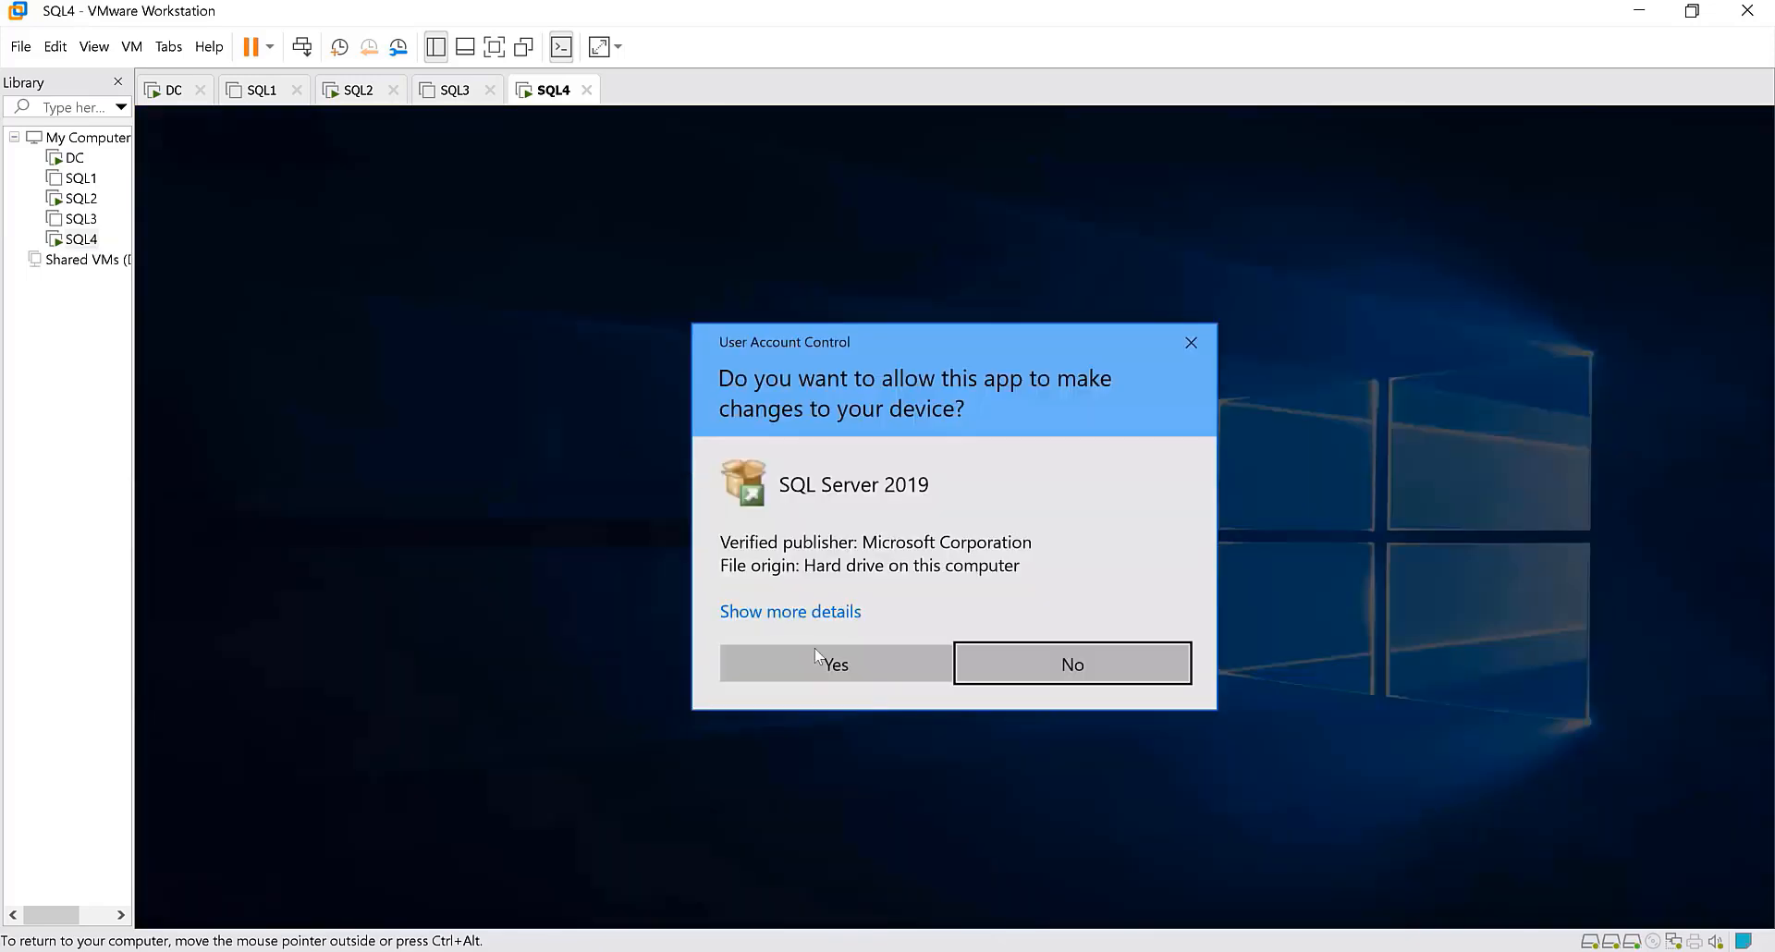
pyautogui.click(806, 656)
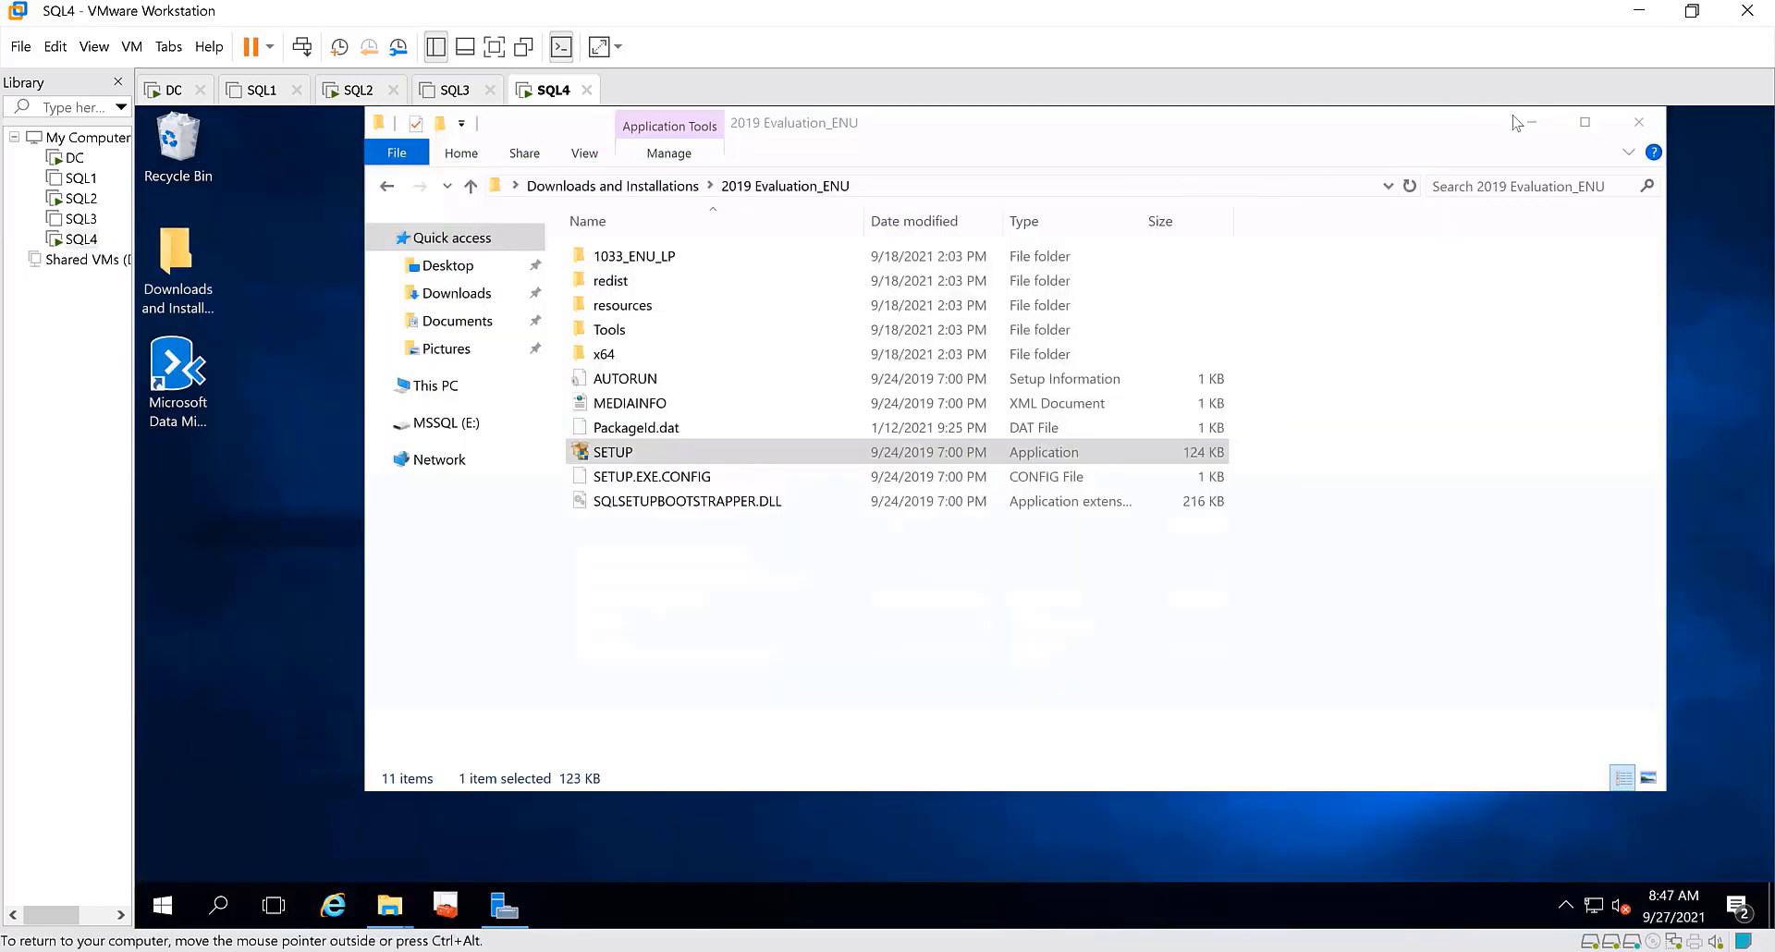
pyautogui.click(1530, 130)
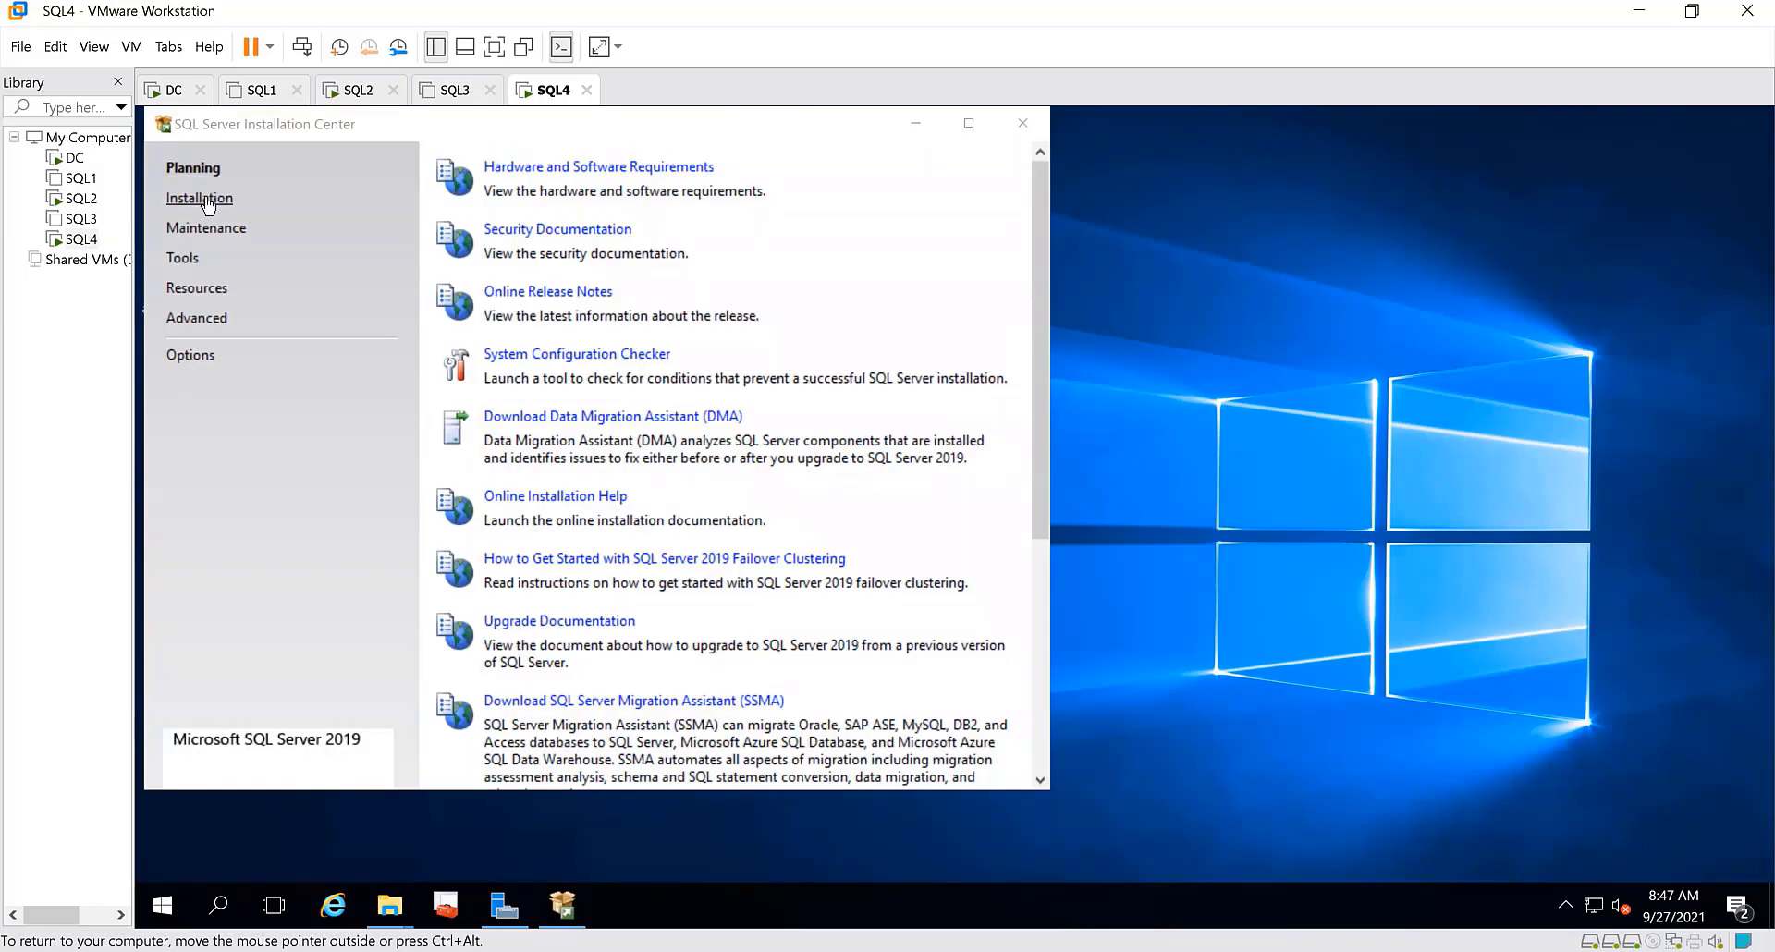
# Start the wizard for upgrading from a previous version of SQL Server to SQL Server 2019
pyautogui.click(202, 198)
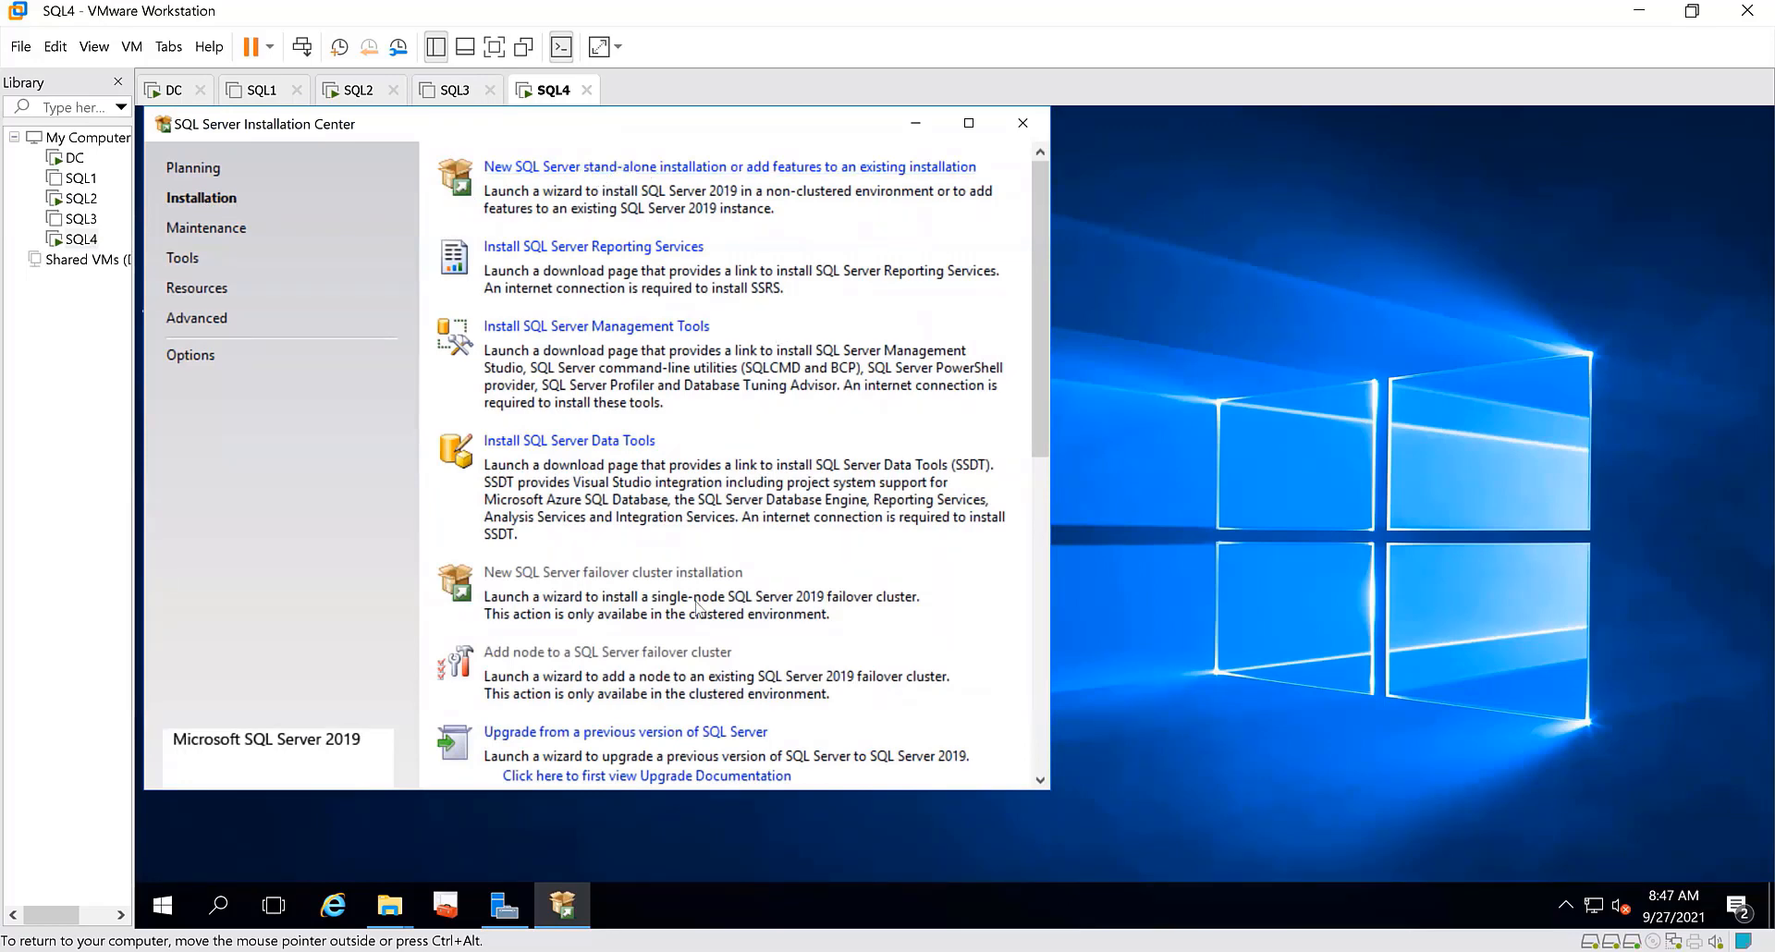
pyautogui.scroll(-5, 700, 608)
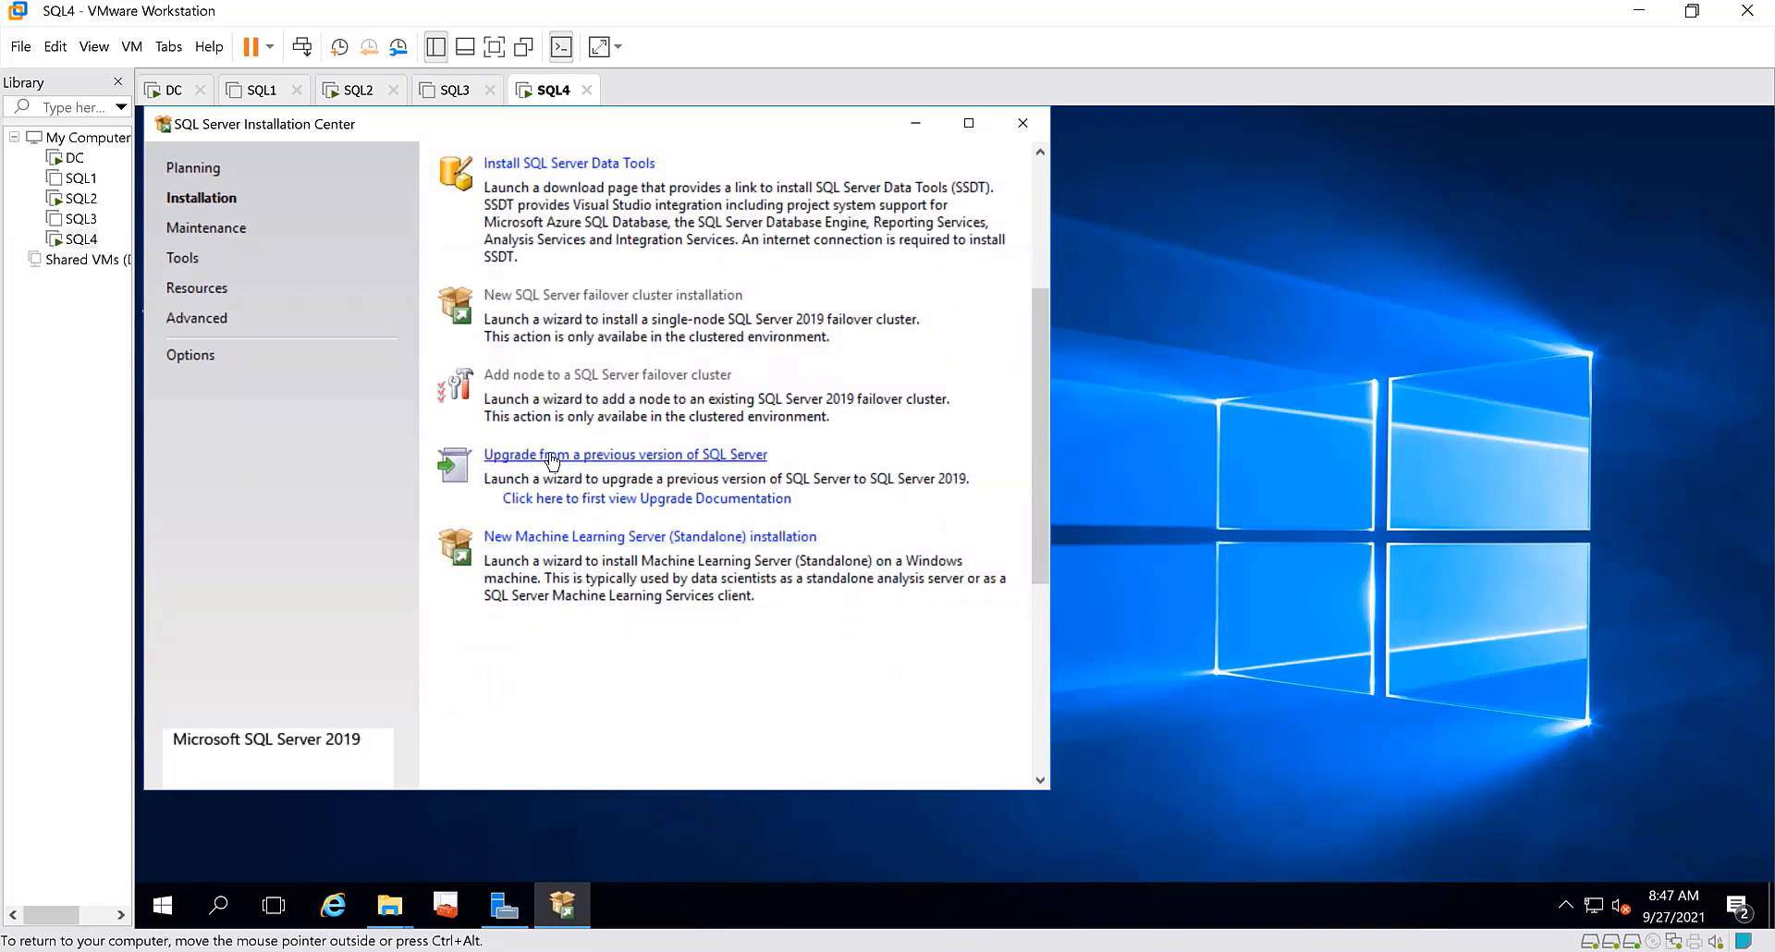
pyautogui.click(659, 458)
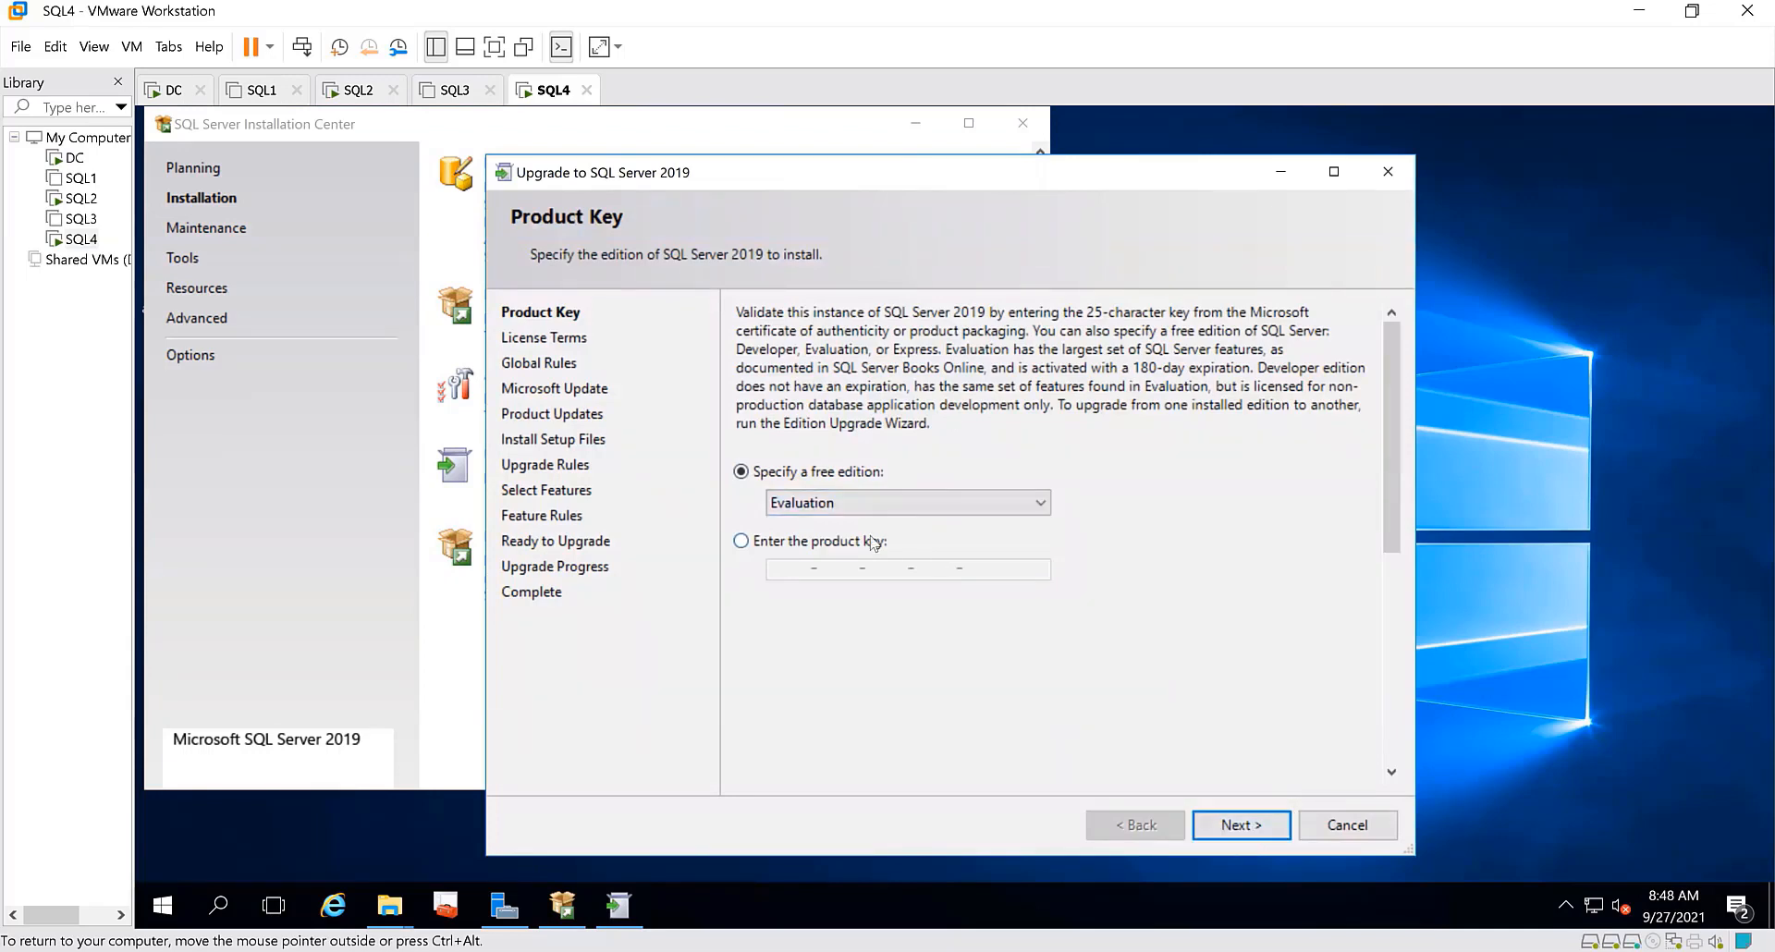
# Keep Evaluation as the free edition for the upgrade and accept the license terms
pyautogui.click(1037, 511)
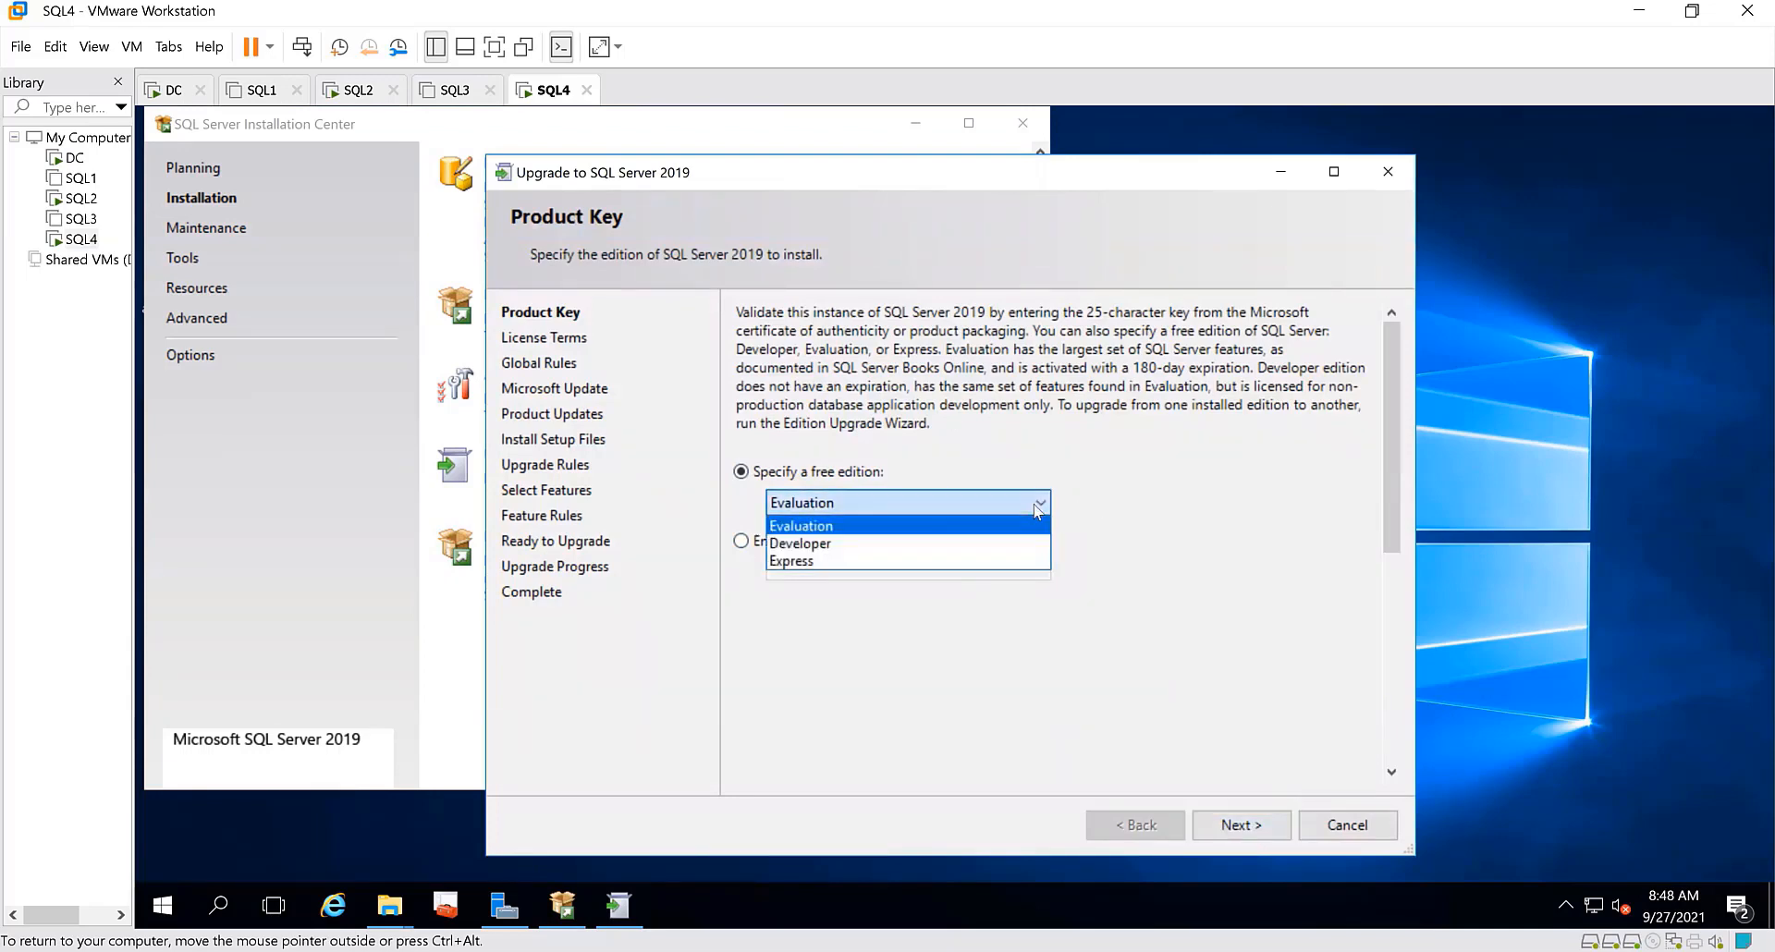
pyautogui.click(1037, 509)
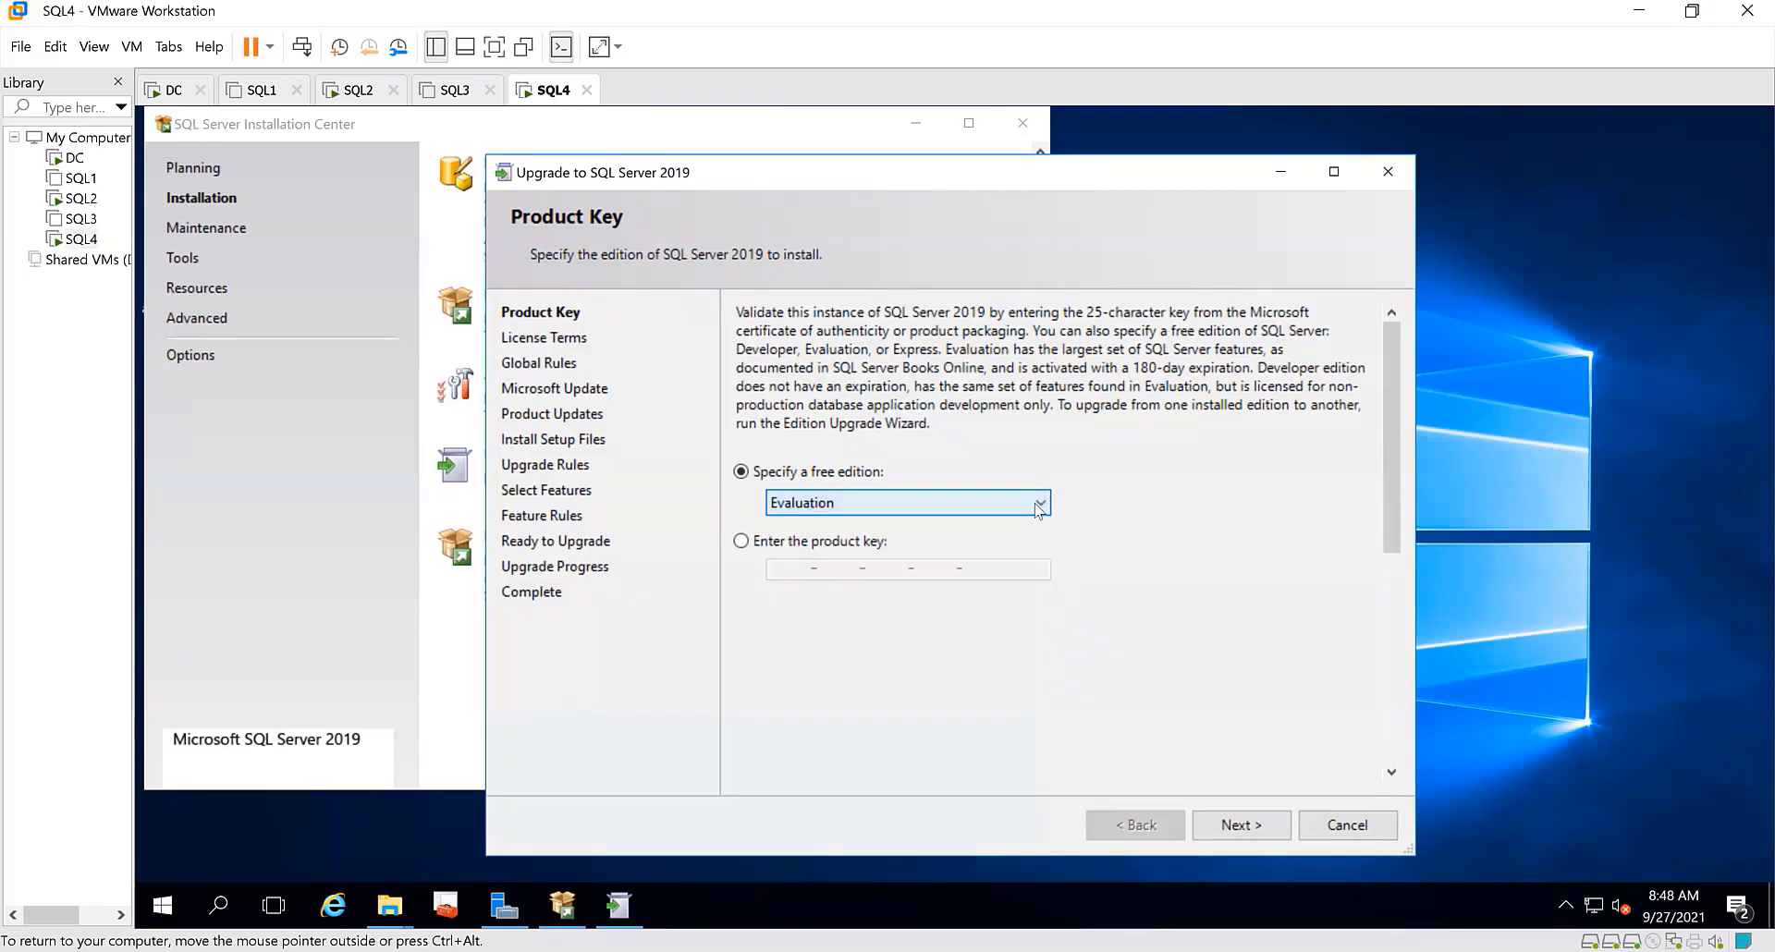
pyautogui.click(1248, 824)
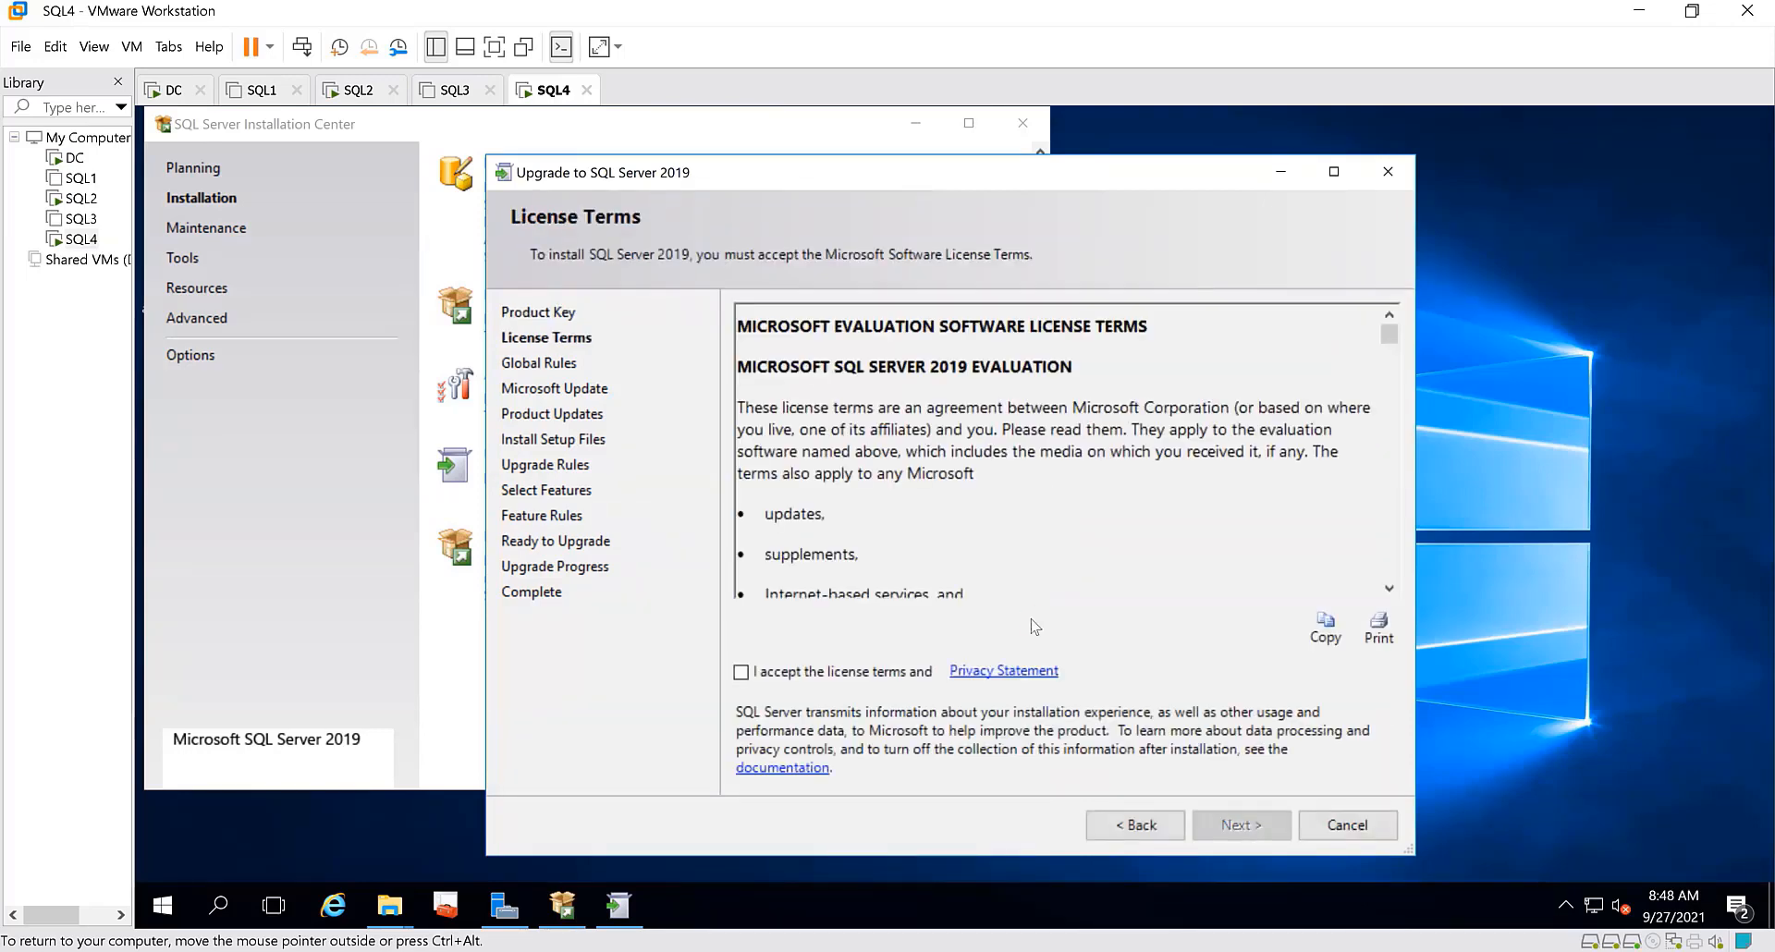
pyautogui.click(741, 672)
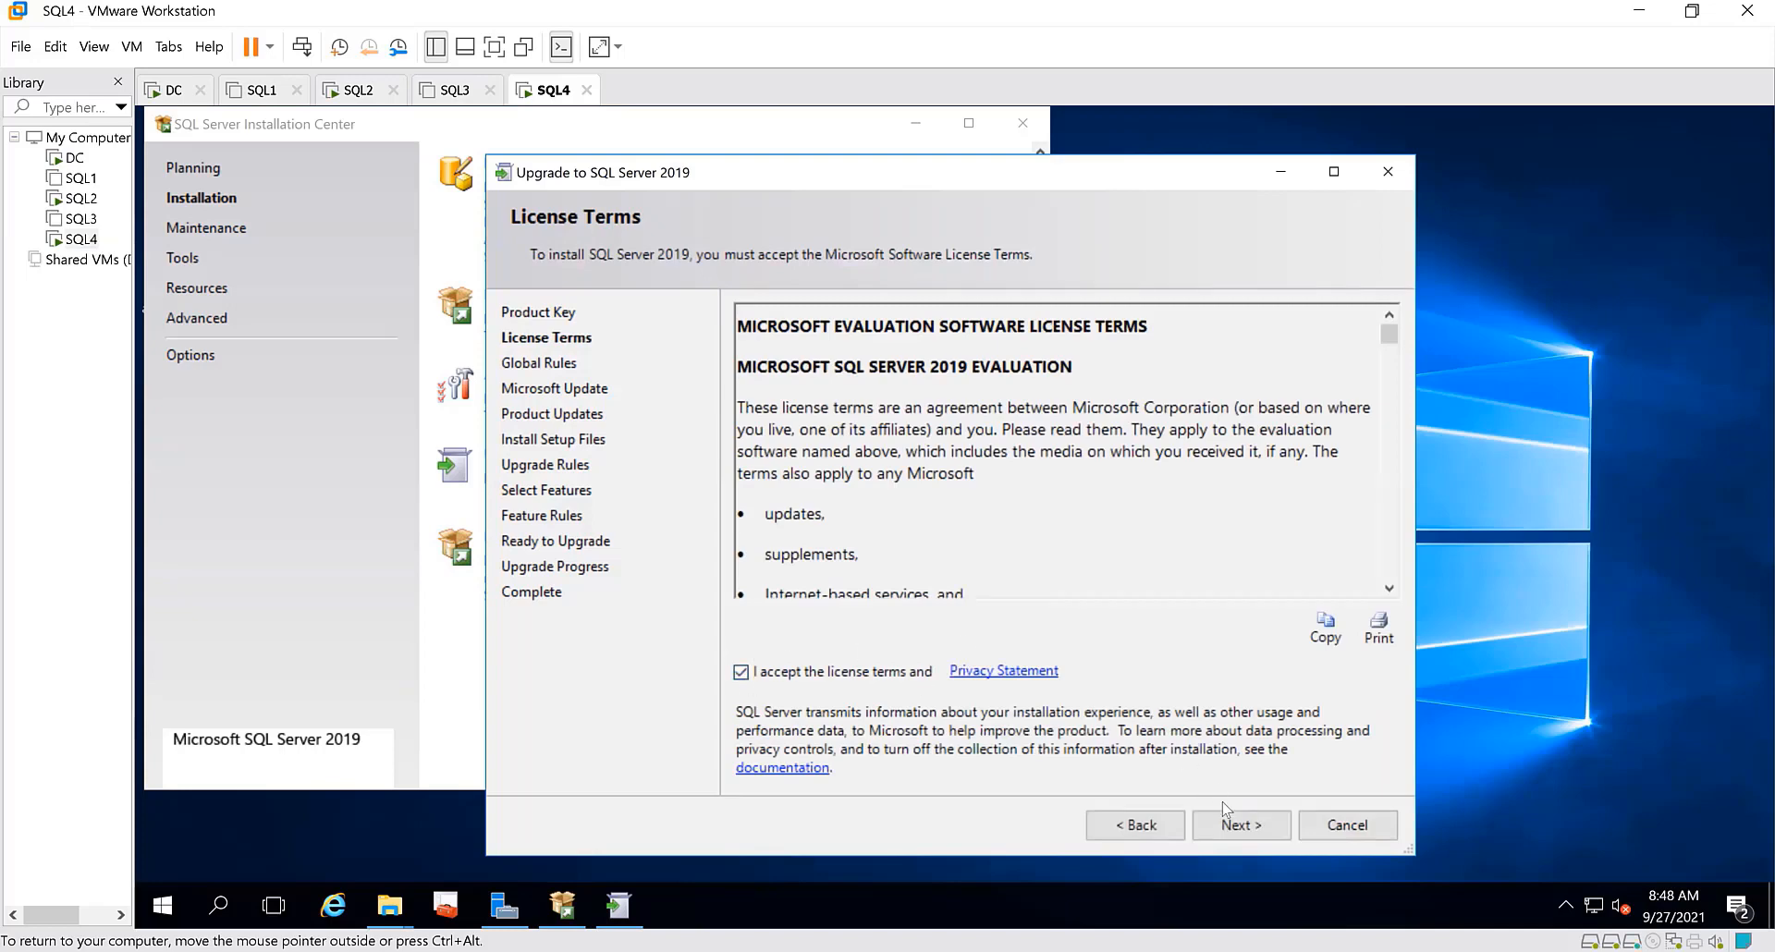
pyautogui.click(1240, 824)
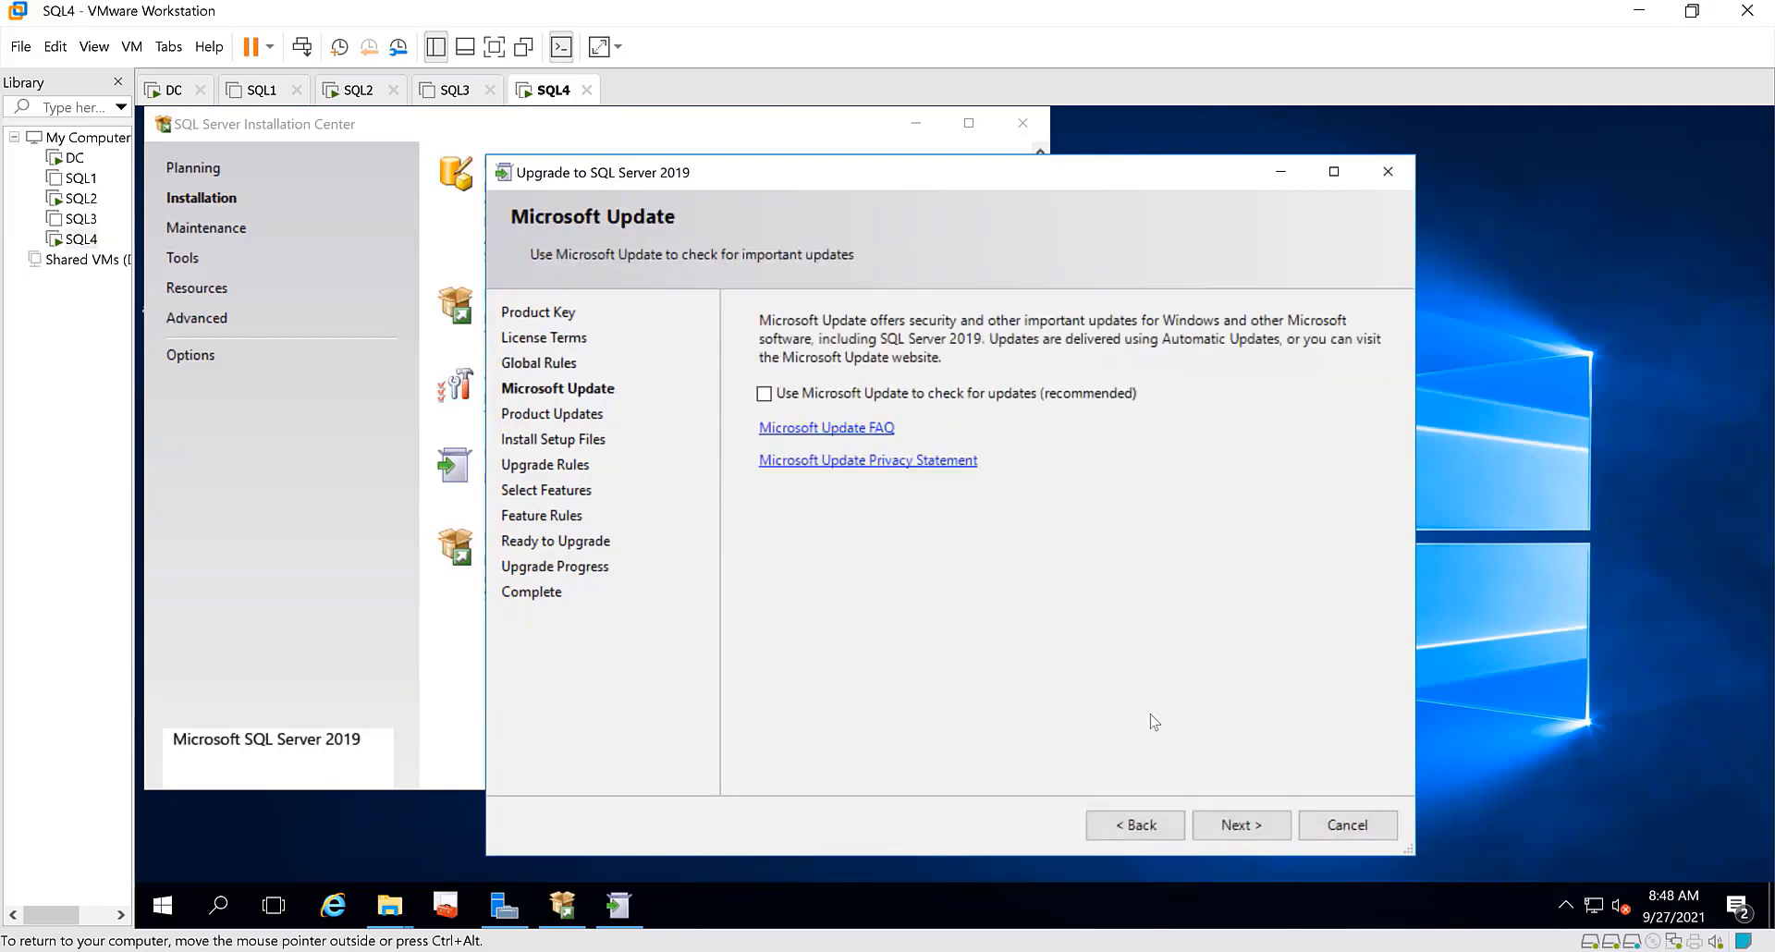
# Continue without Microsoft Update or product updates and keep MSSQLSERVER as the instance to upgrade
pyautogui.click(1250, 825)
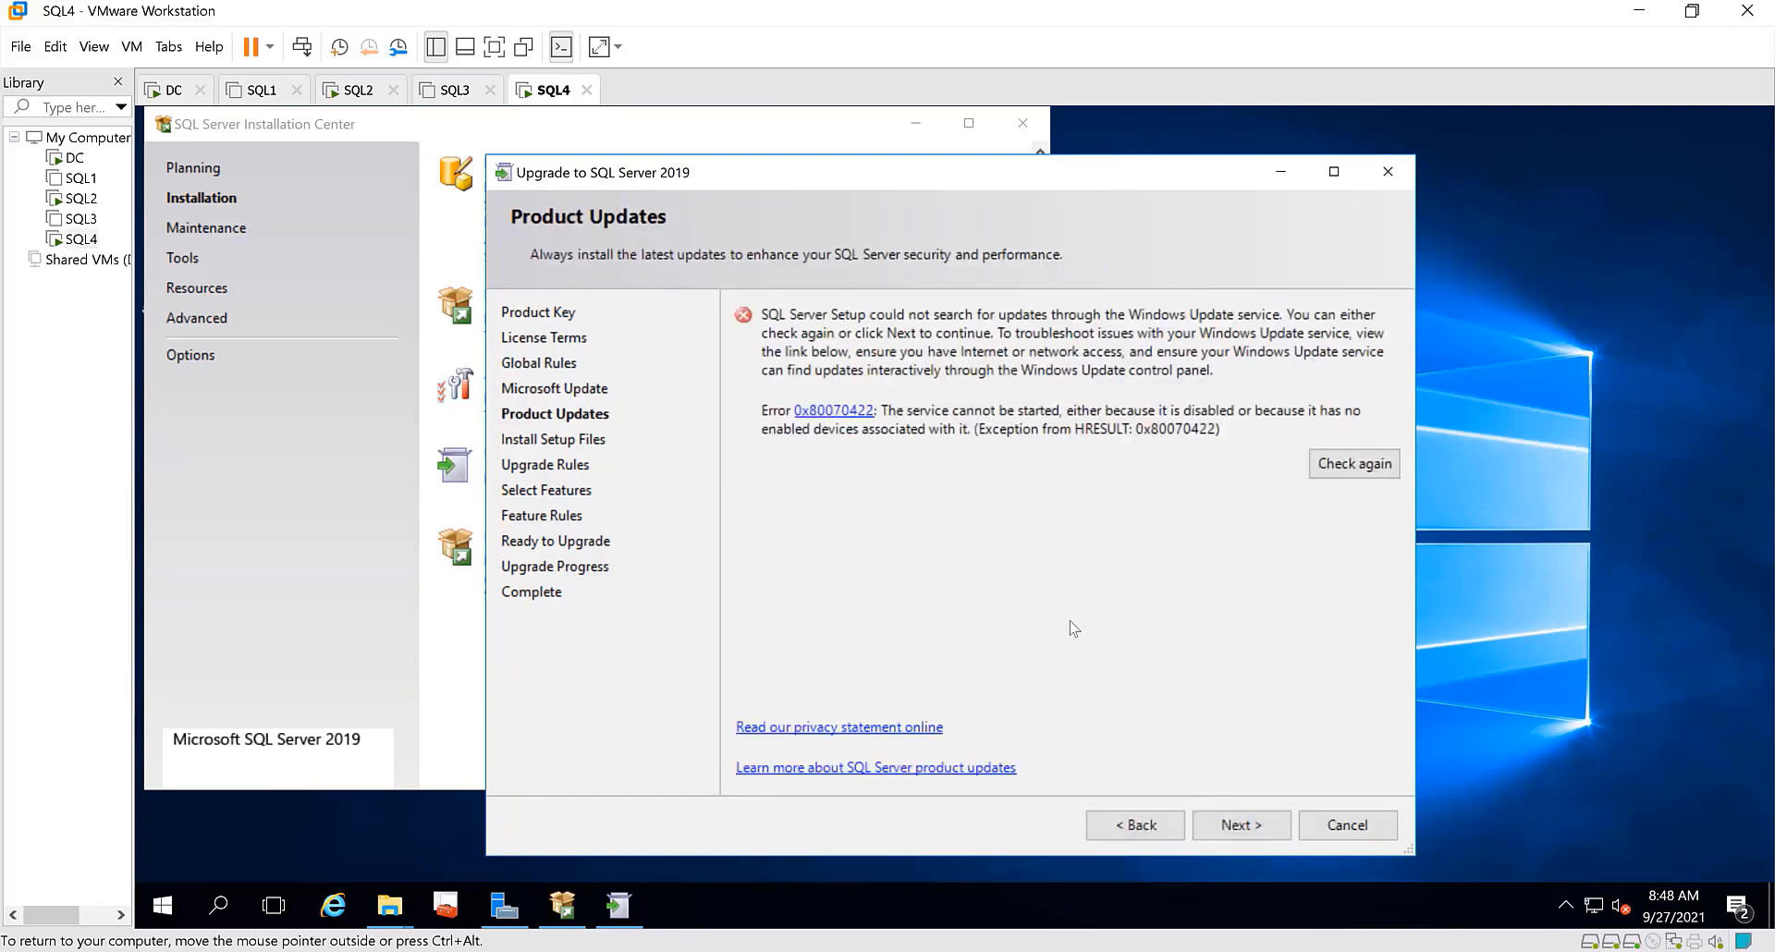
pyautogui.click(1239, 824)
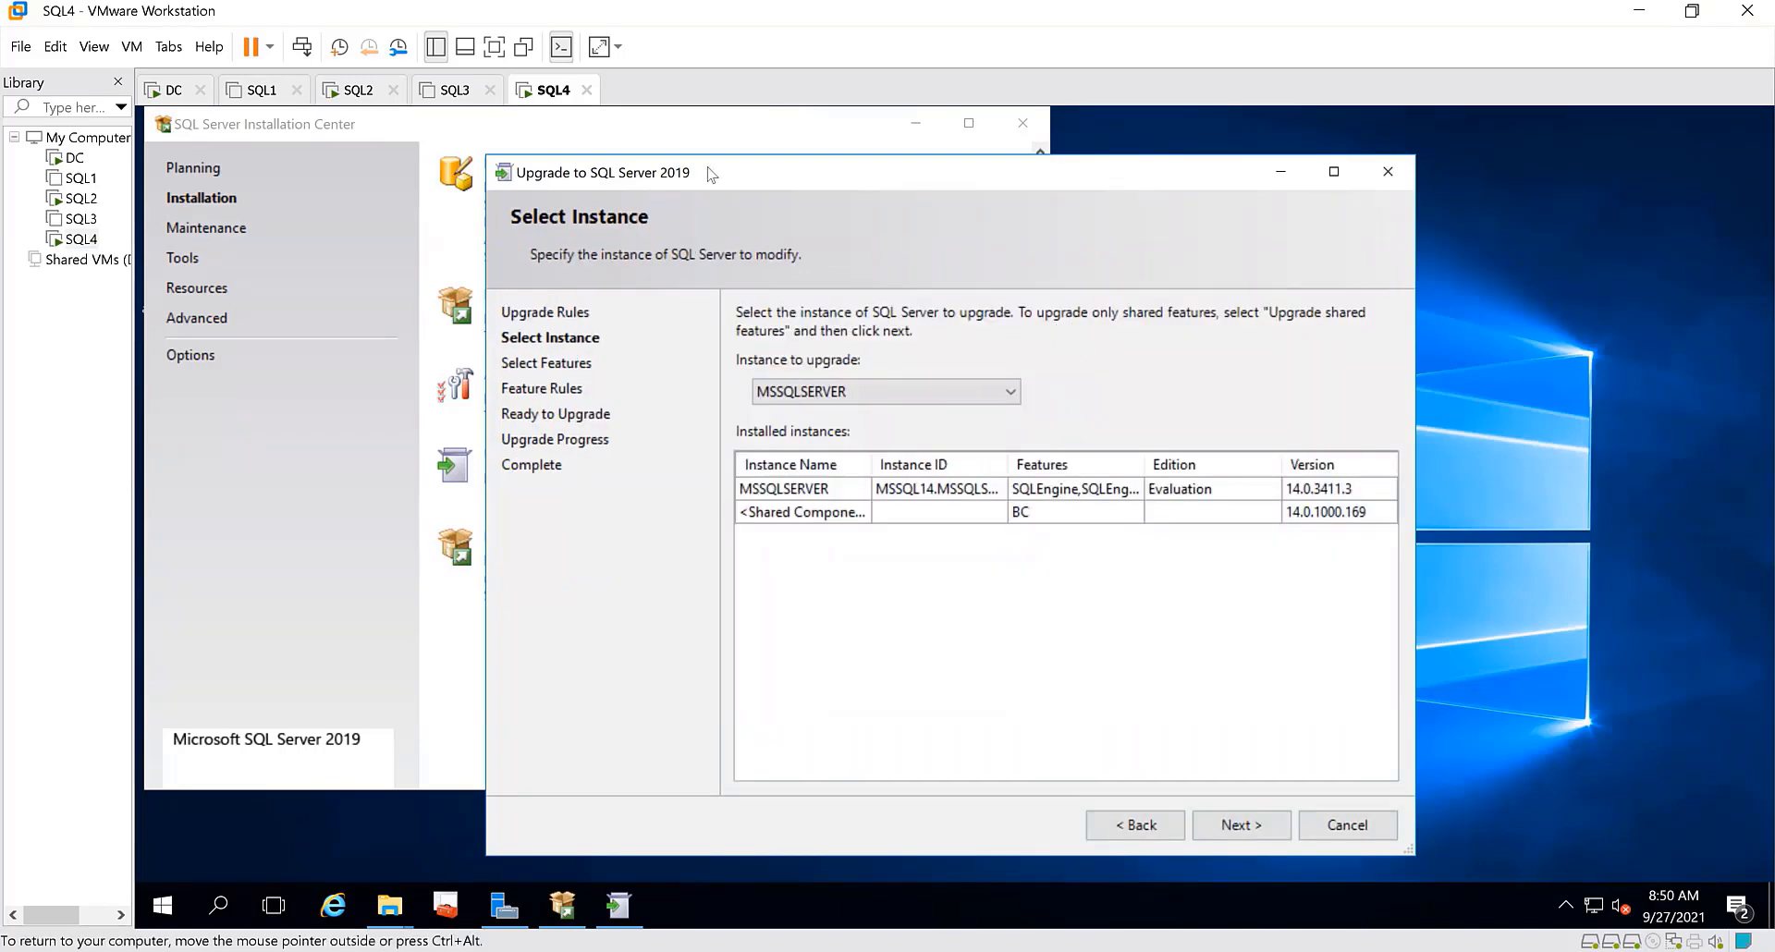
pyautogui.click(1011, 394)
pyautogui.click(1011, 394)
pyautogui.click(1240, 823)
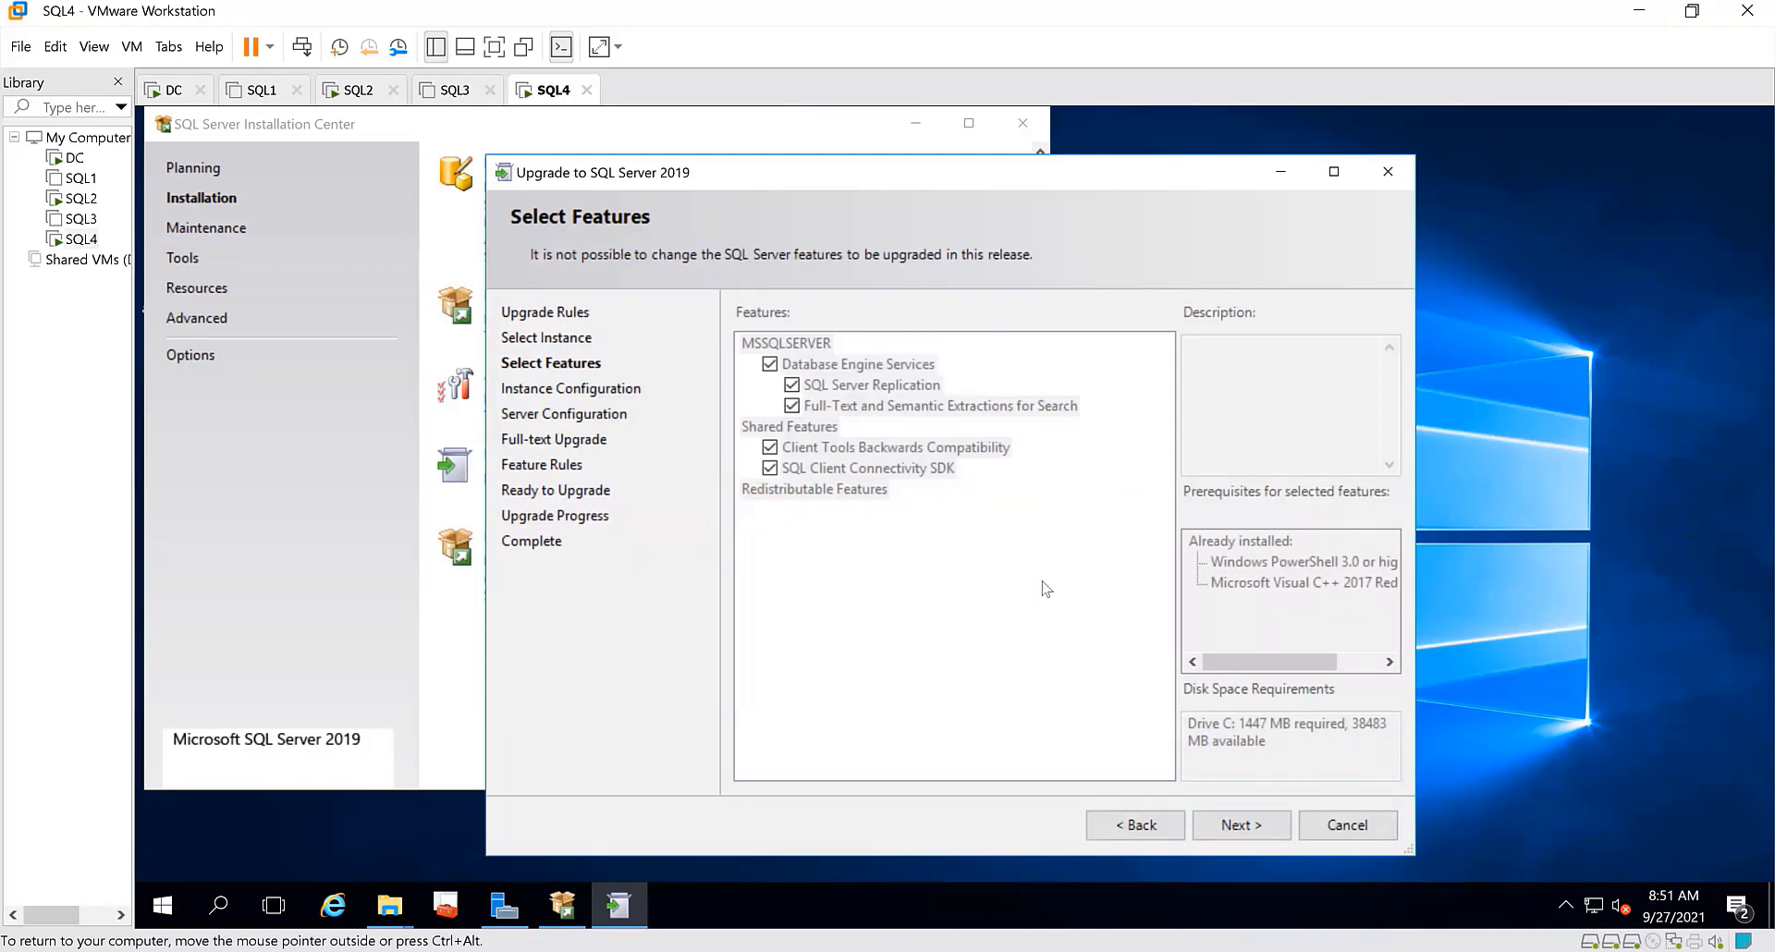
# Accept the default features, MSSQLSERVER instance ID, service account and Import full-text option, and start the upgrade
pyautogui.click(1236, 825)
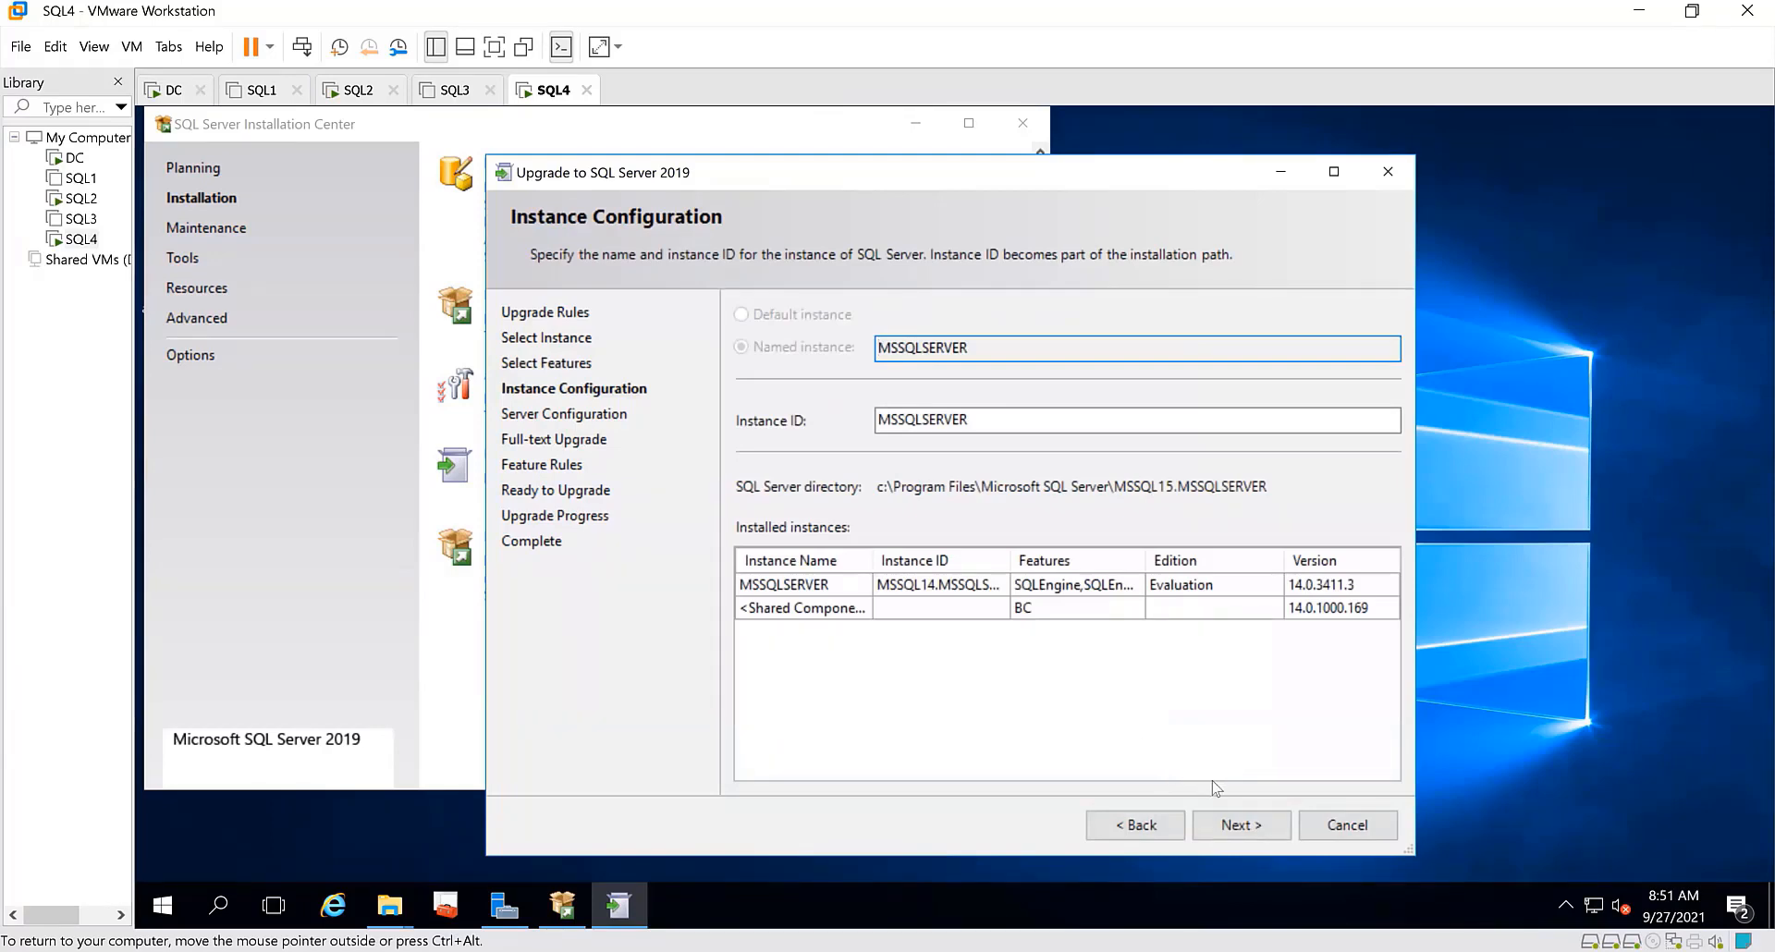
pyautogui.click(1240, 826)
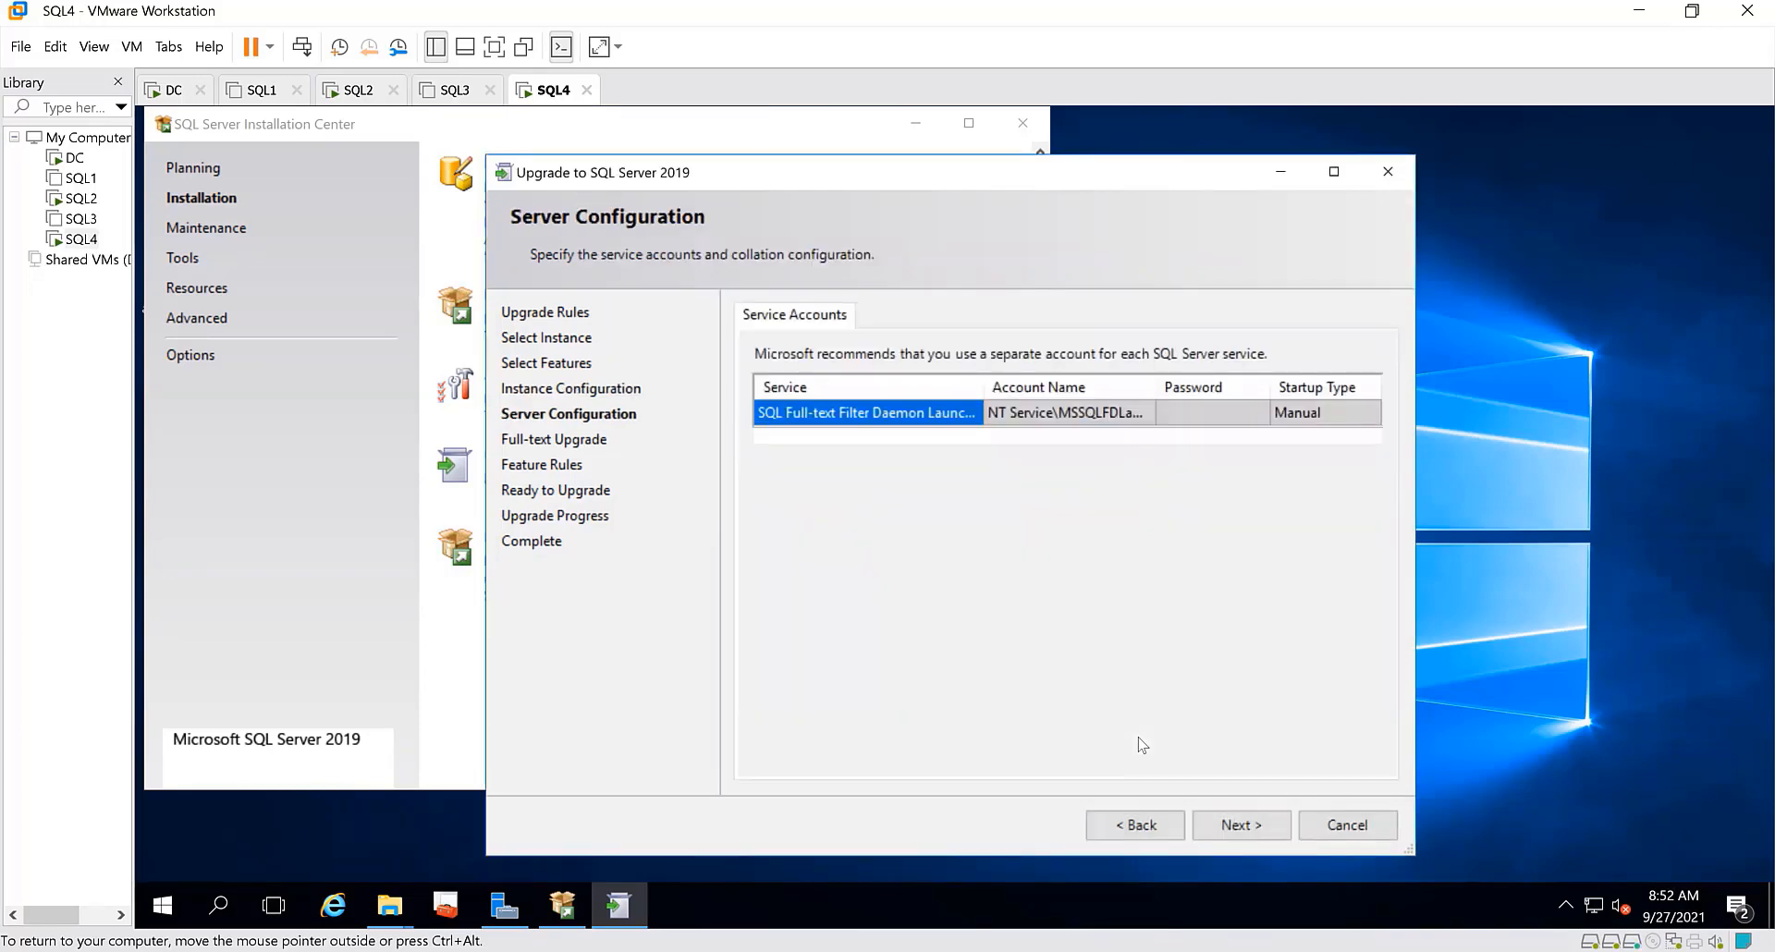
pyautogui.click(1247, 825)
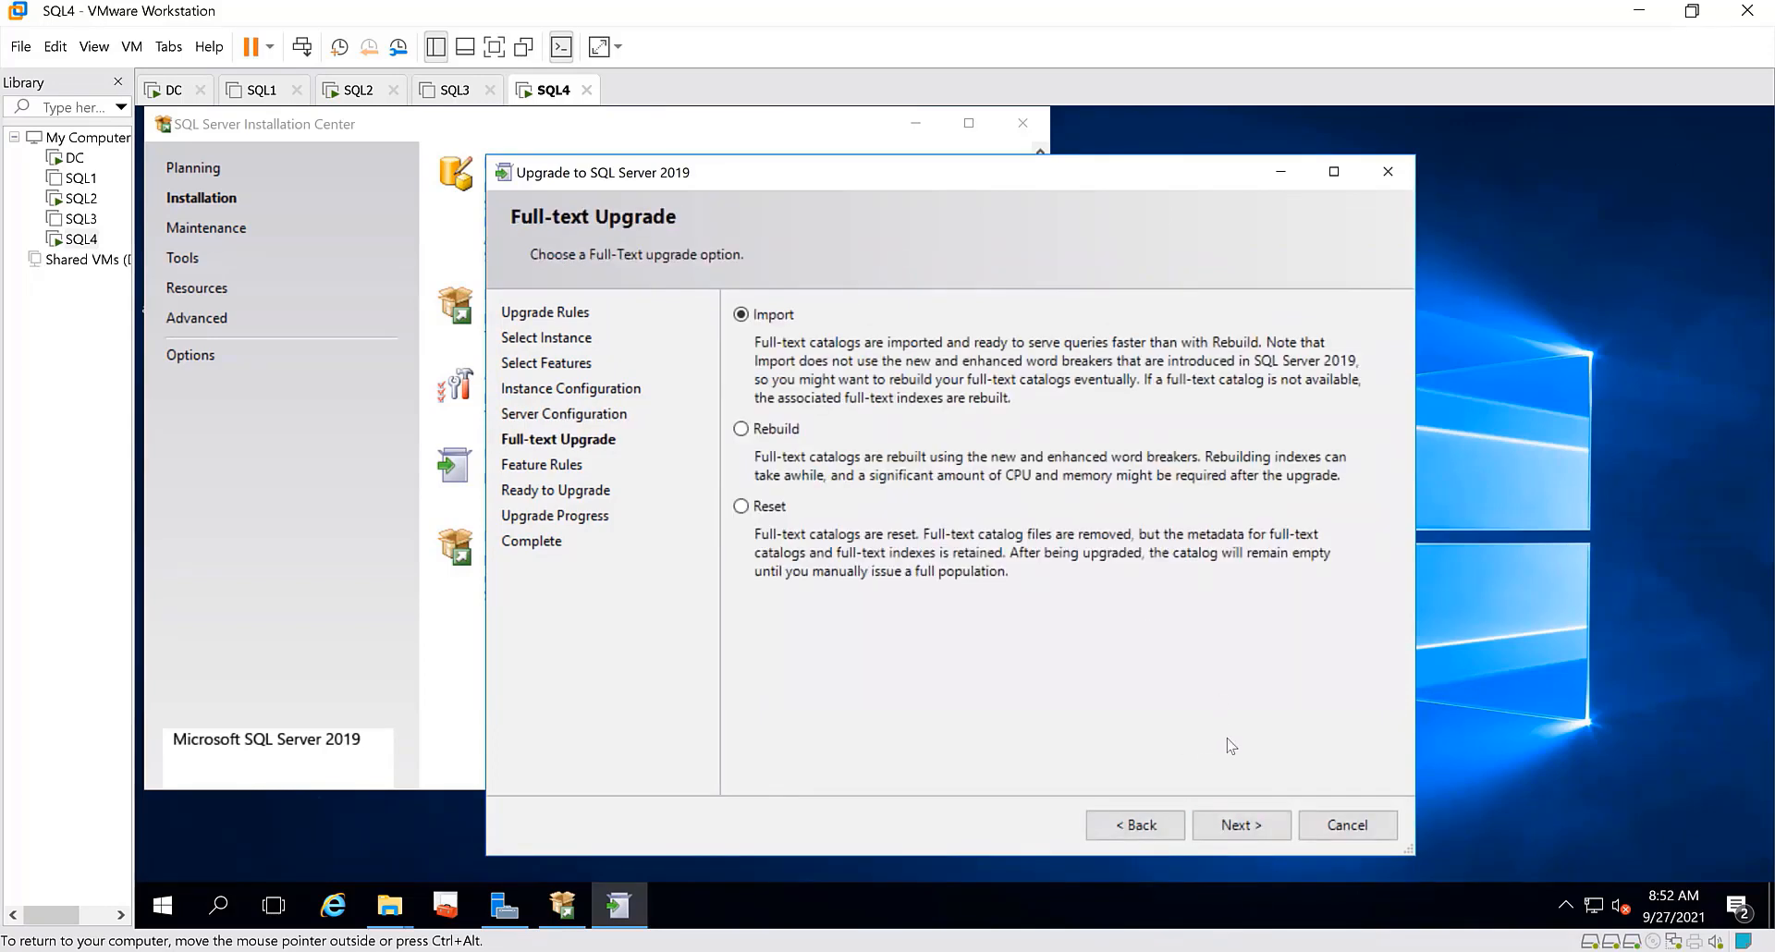
pyautogui.click(1240, 825)
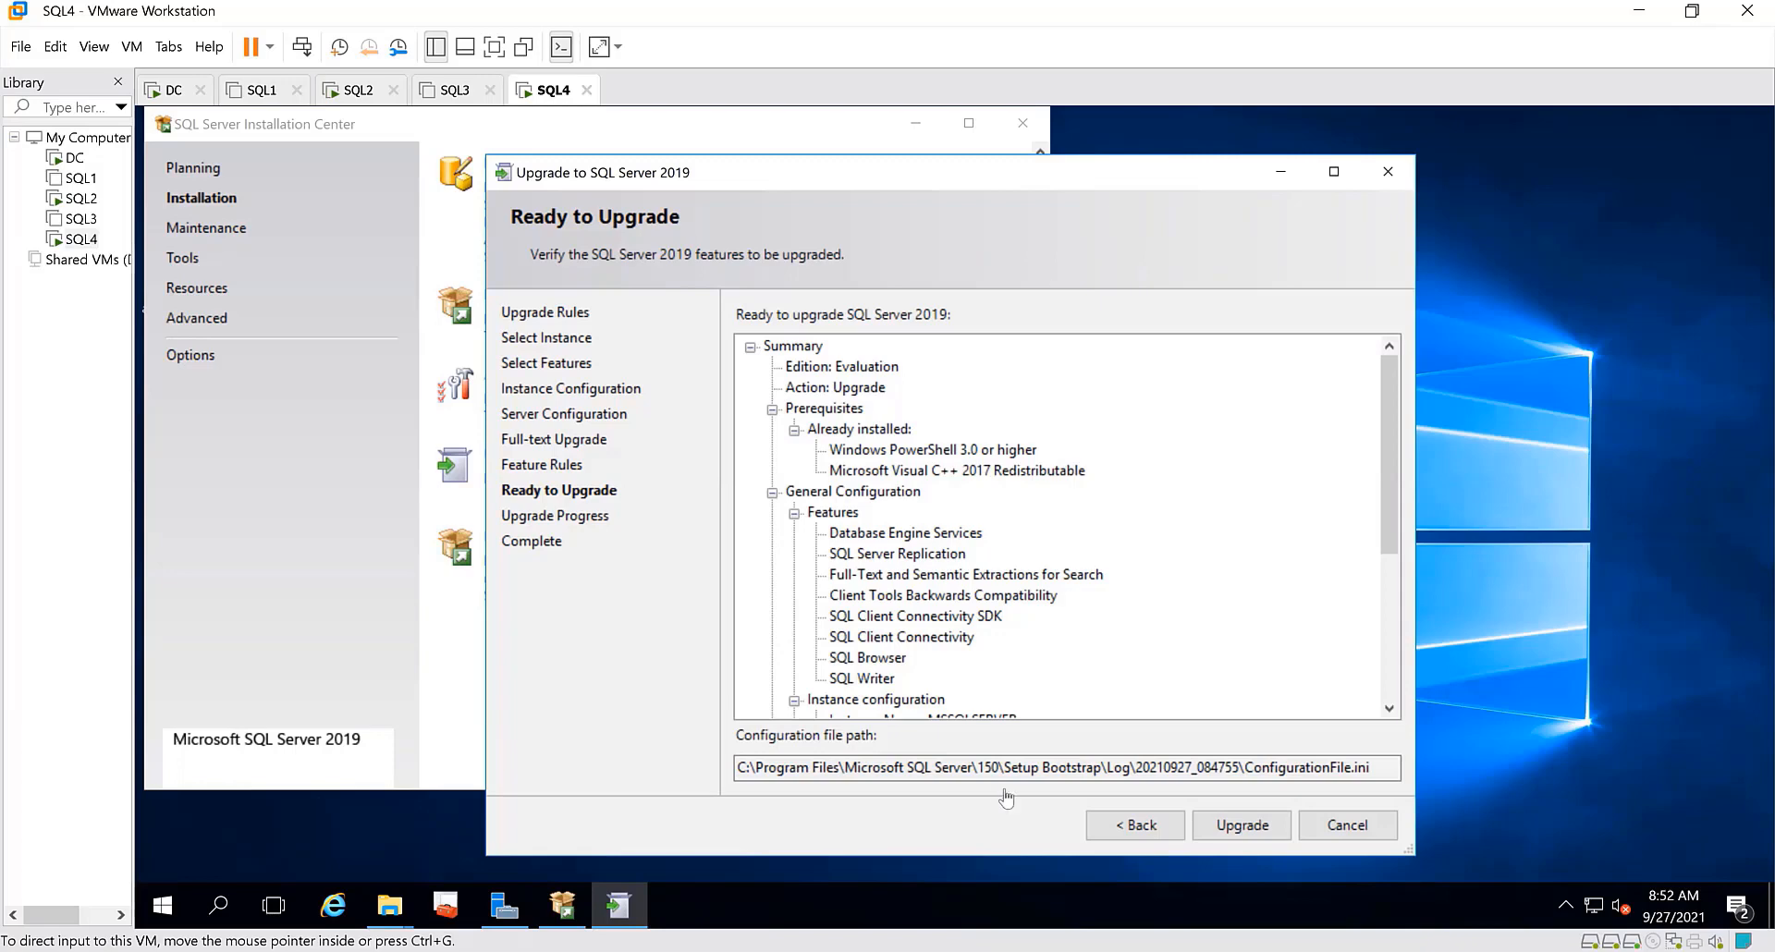
pyautogui.click(1246, 834)
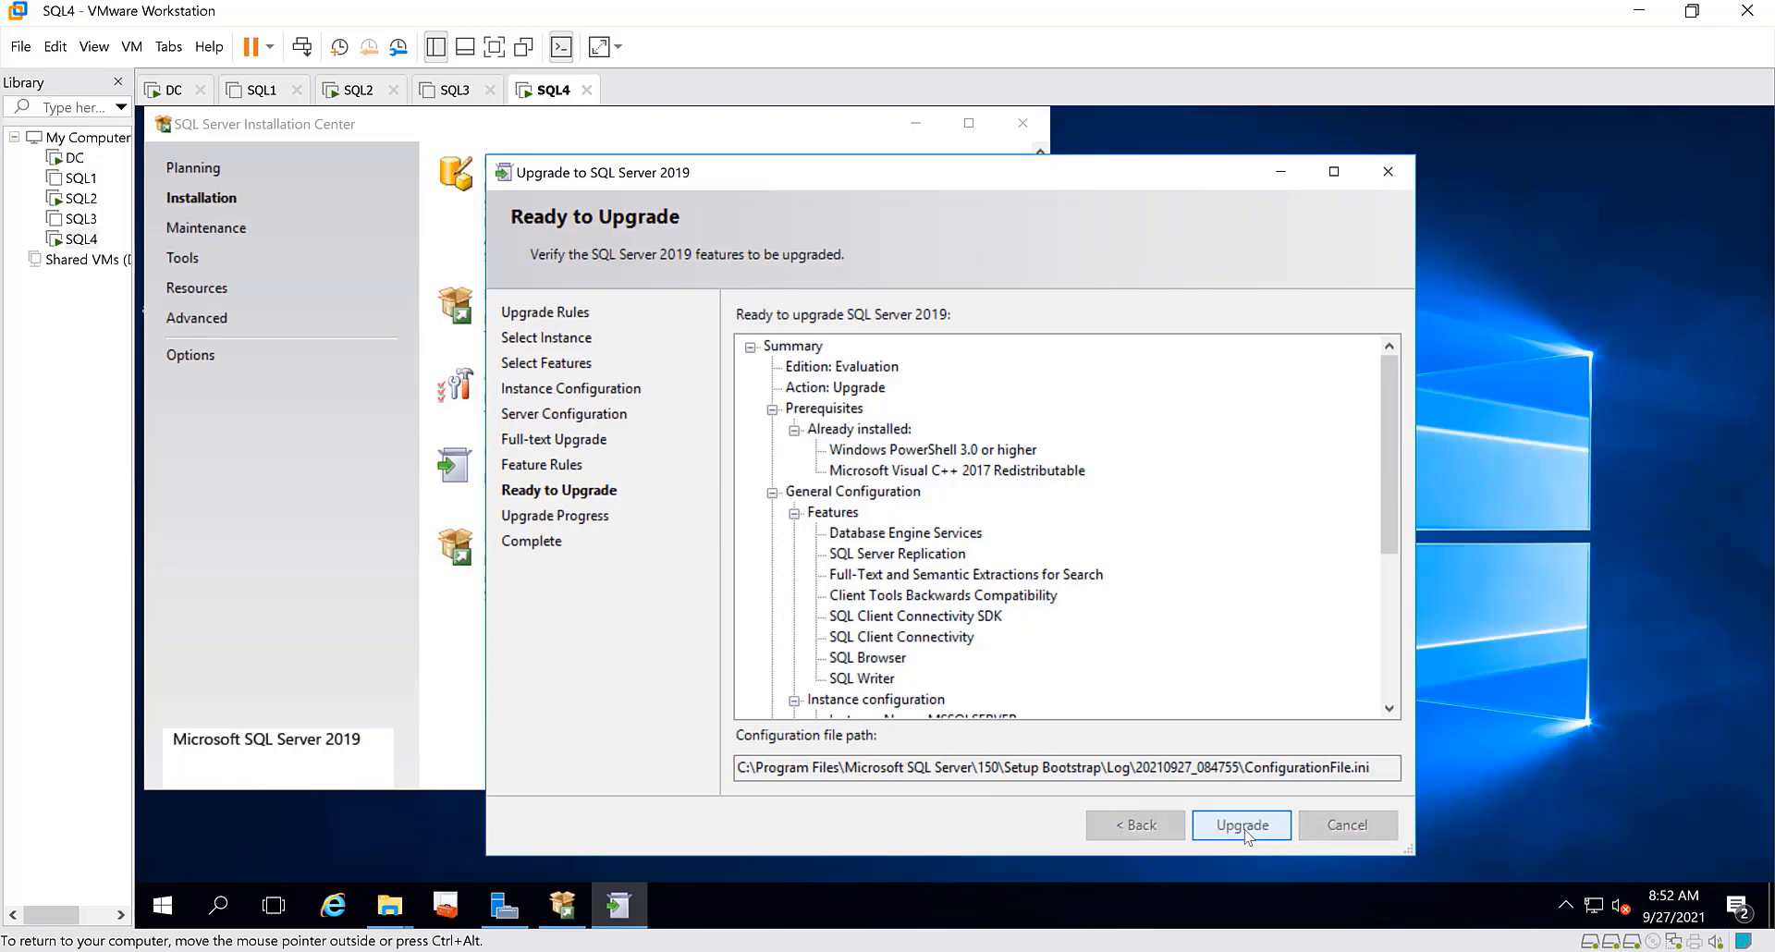
pyautogui.click(1244, 826)
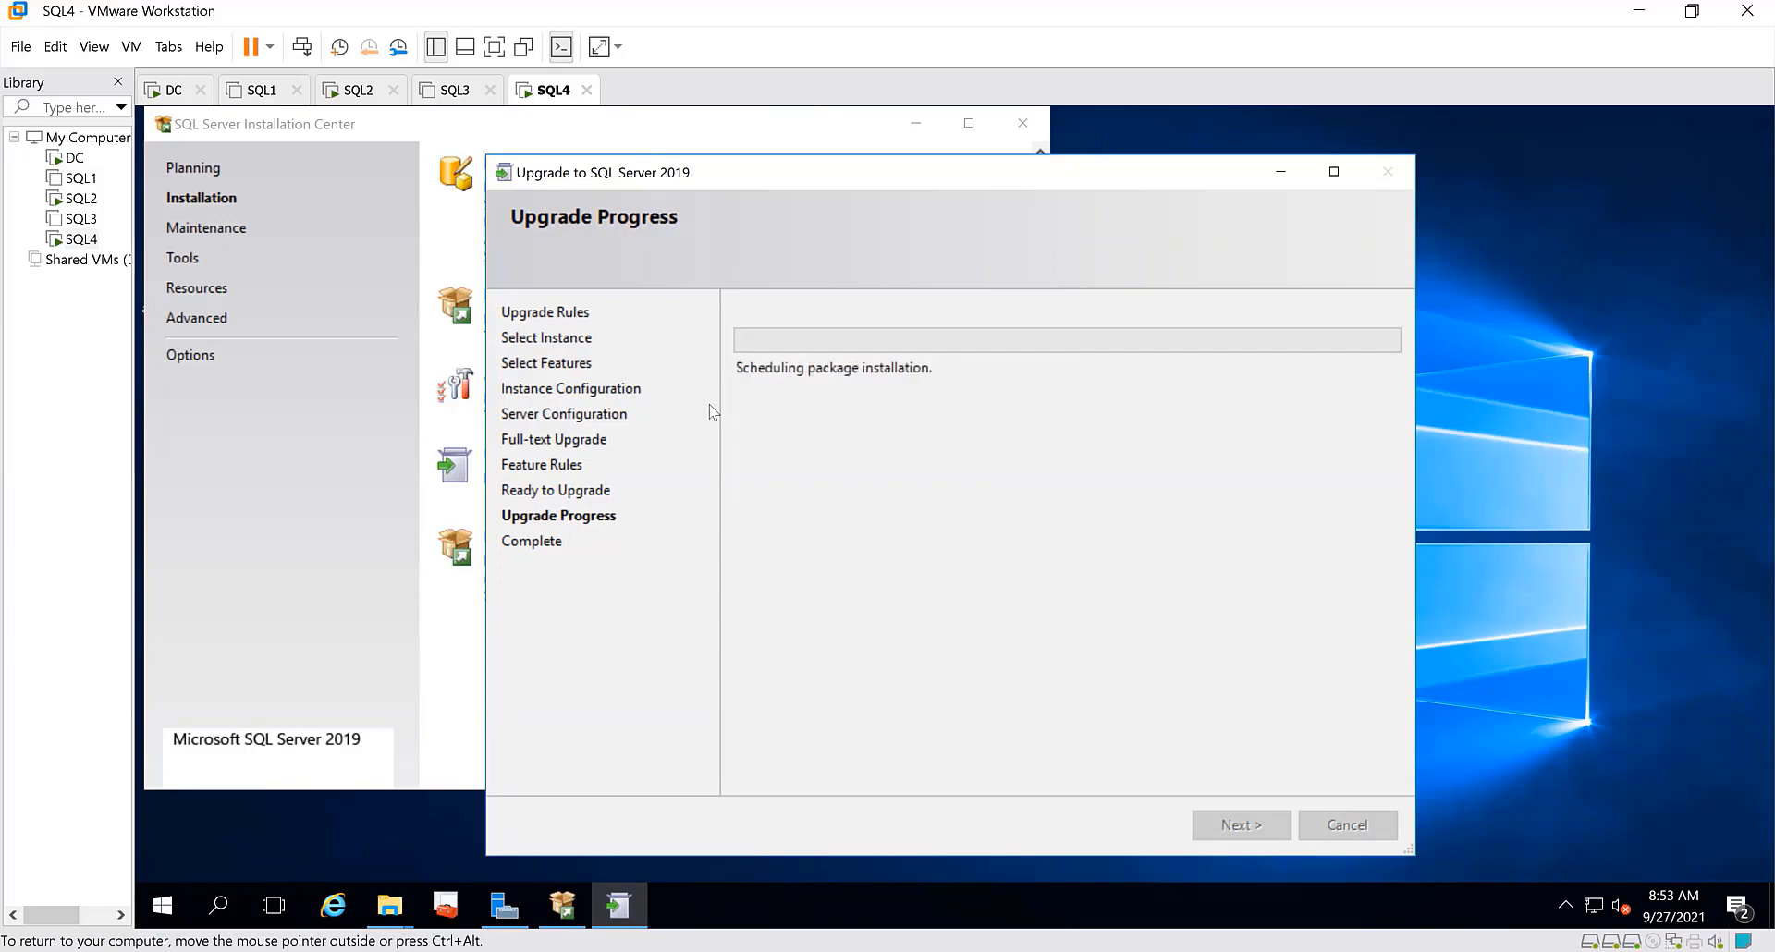
# Switch to the SQL2 virtual machine and disconnect the SQL4 server from Management Studio's Object Explorer
pyautogui.click(369, 98)
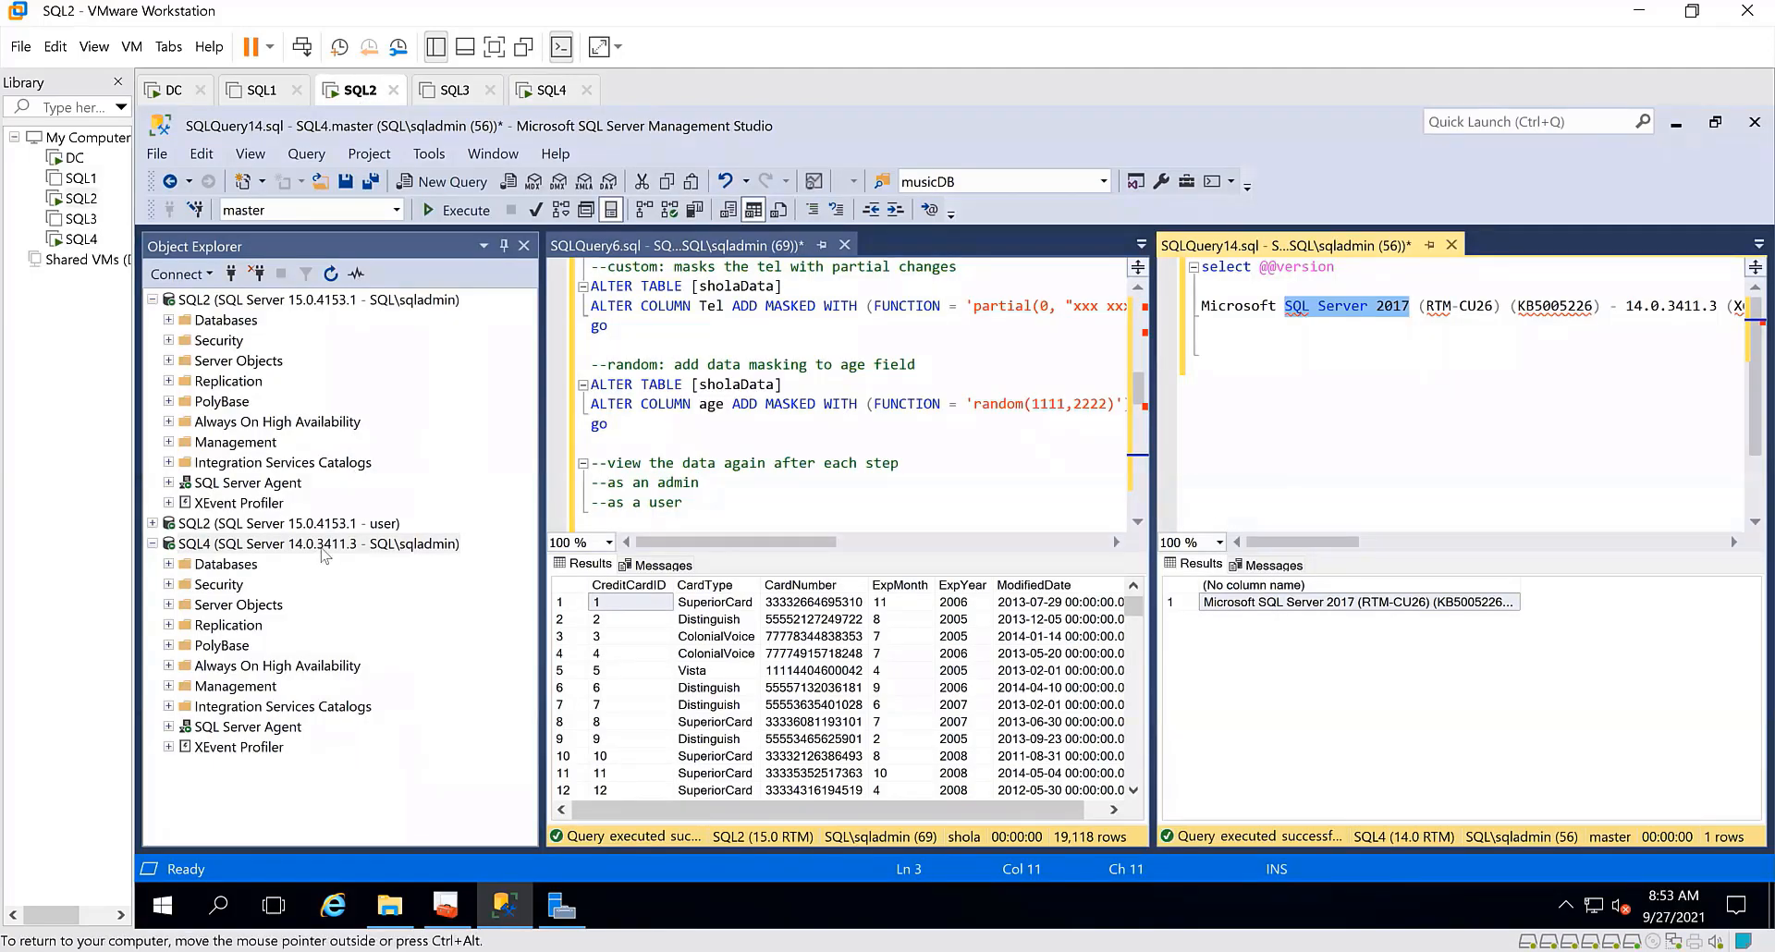
pyautogui.click(281, 545)
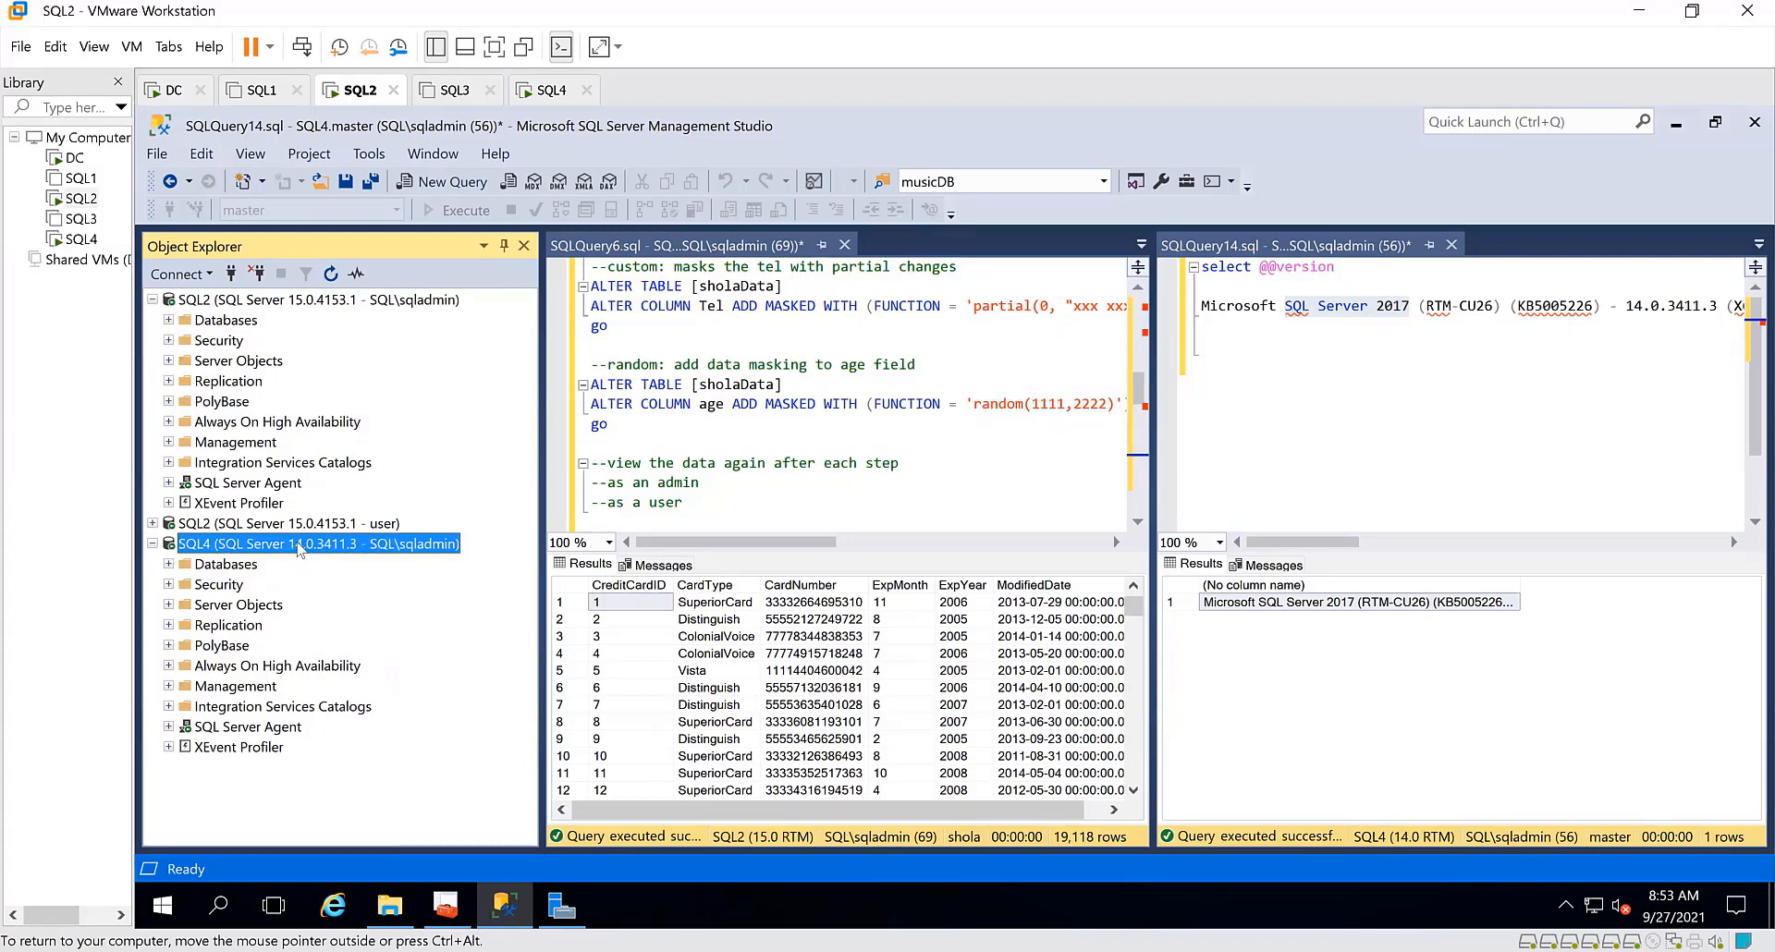
pyautogui.click(257, 274)
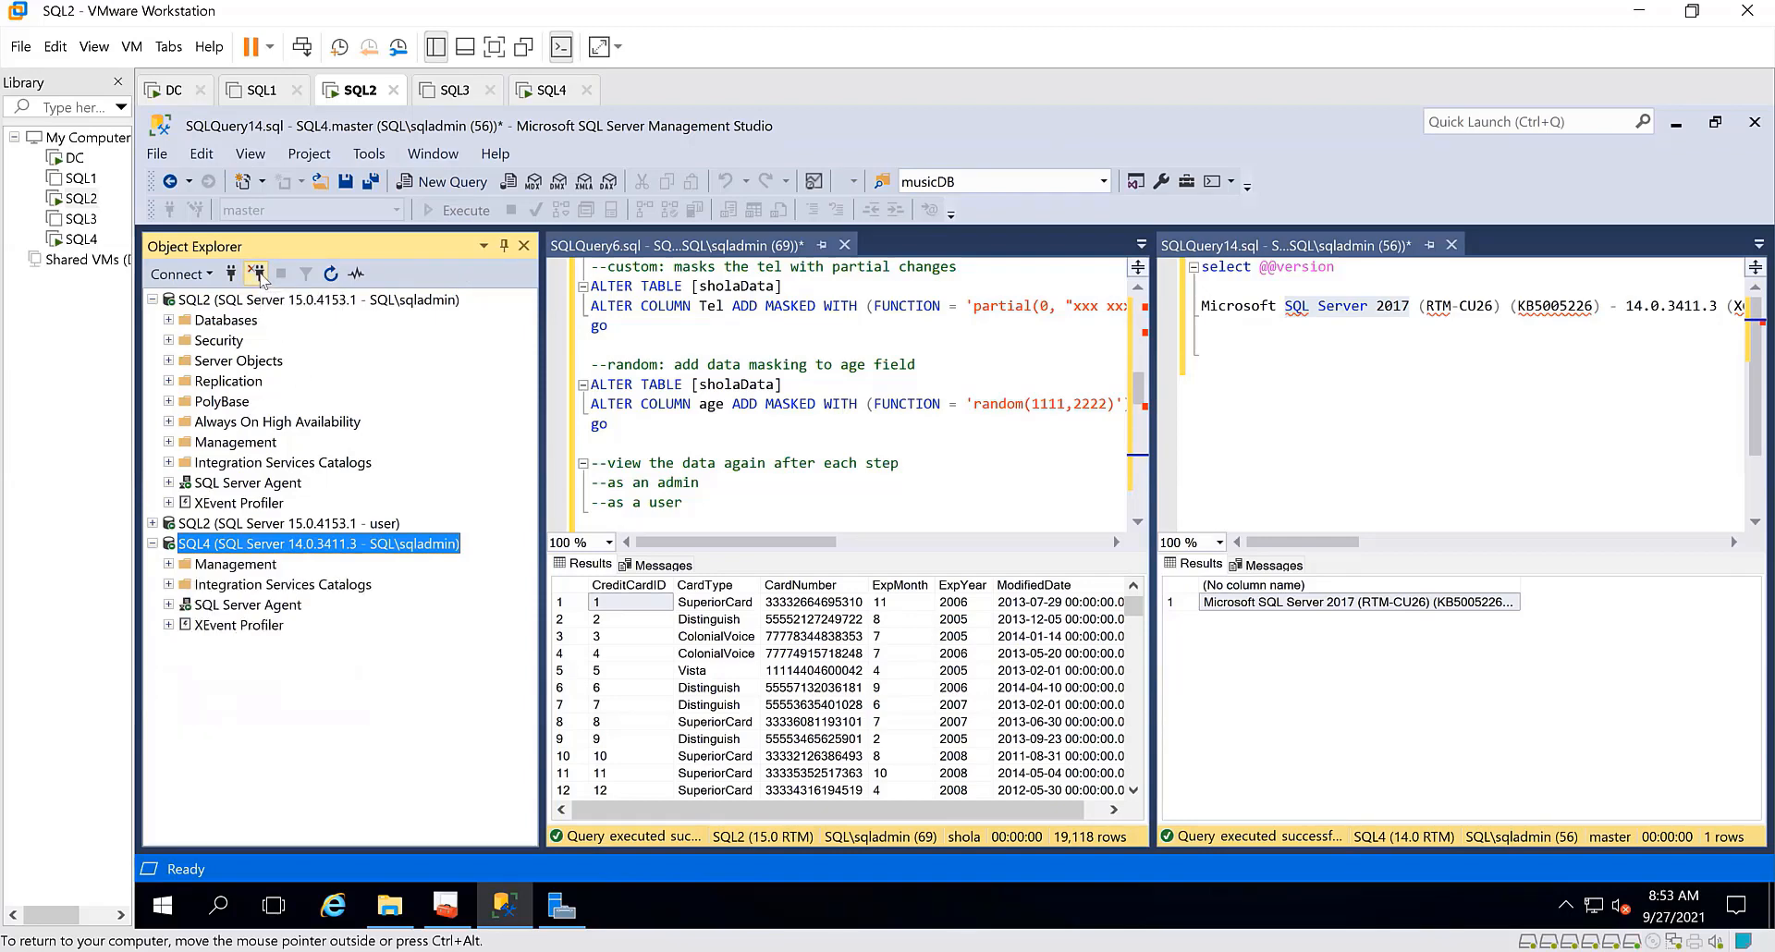
# Return to the SQL4 virtual machine, acknowledge the restart notice, and close the upgrade wizard and Installation Center
pyautogui.click(551, 92)
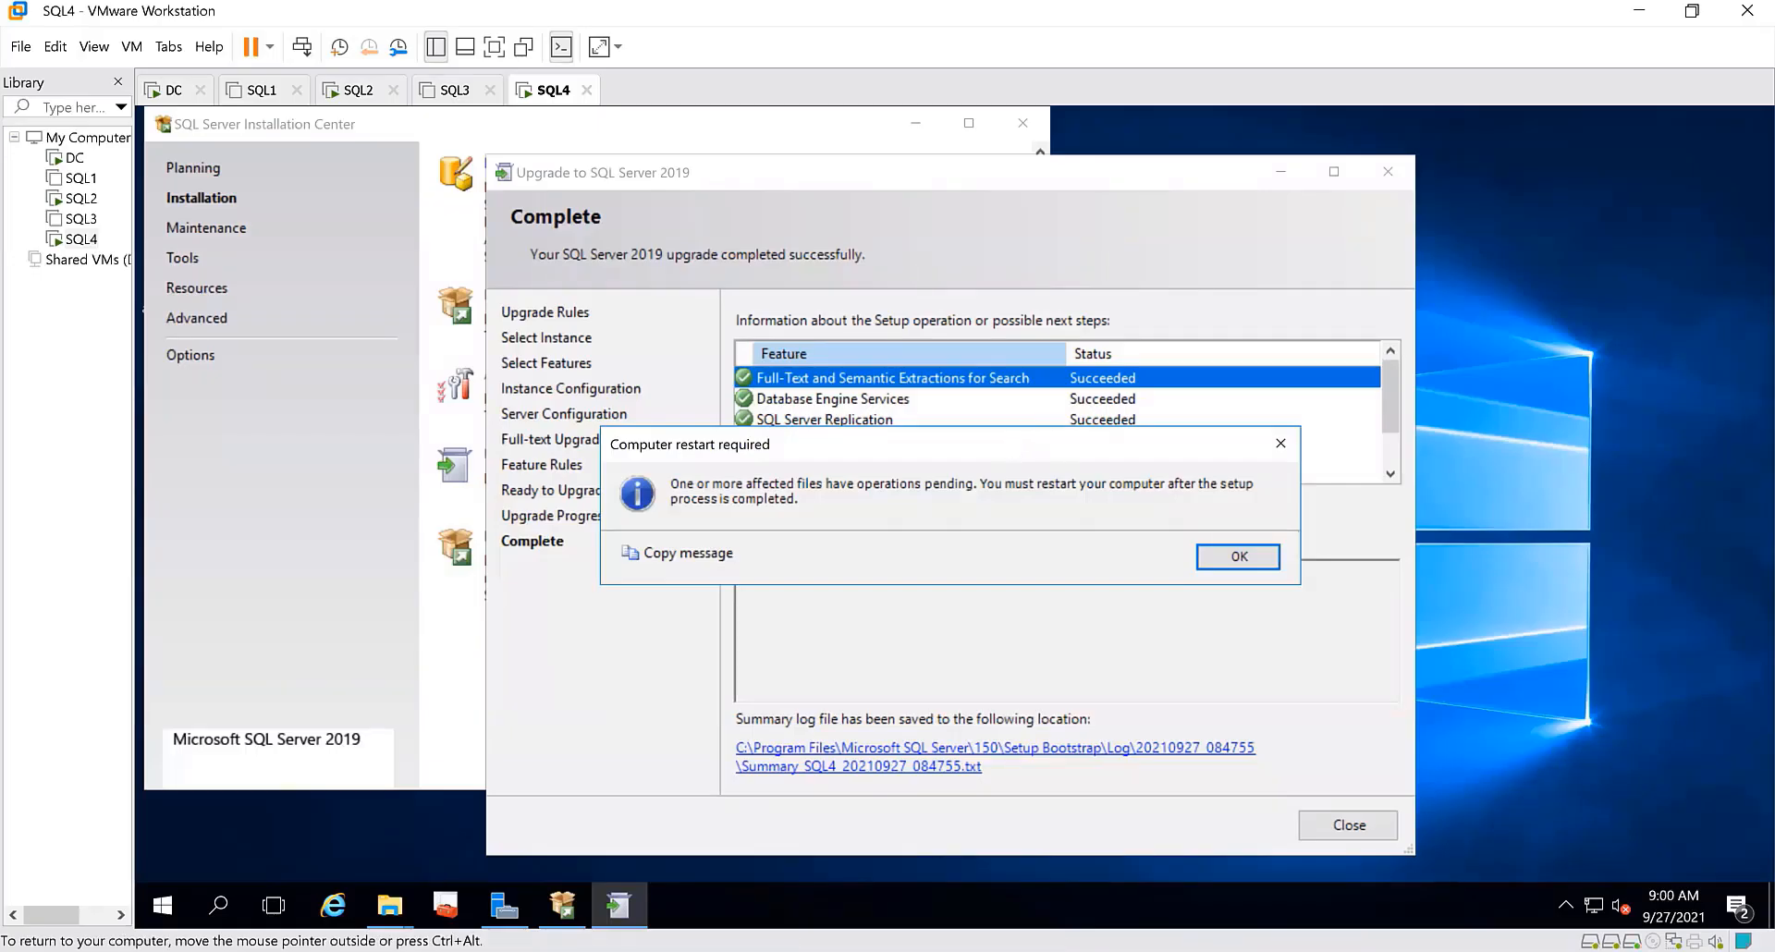
pyautogui.moveTo(1014, 445); pyautogui.dragTo(977, 560)
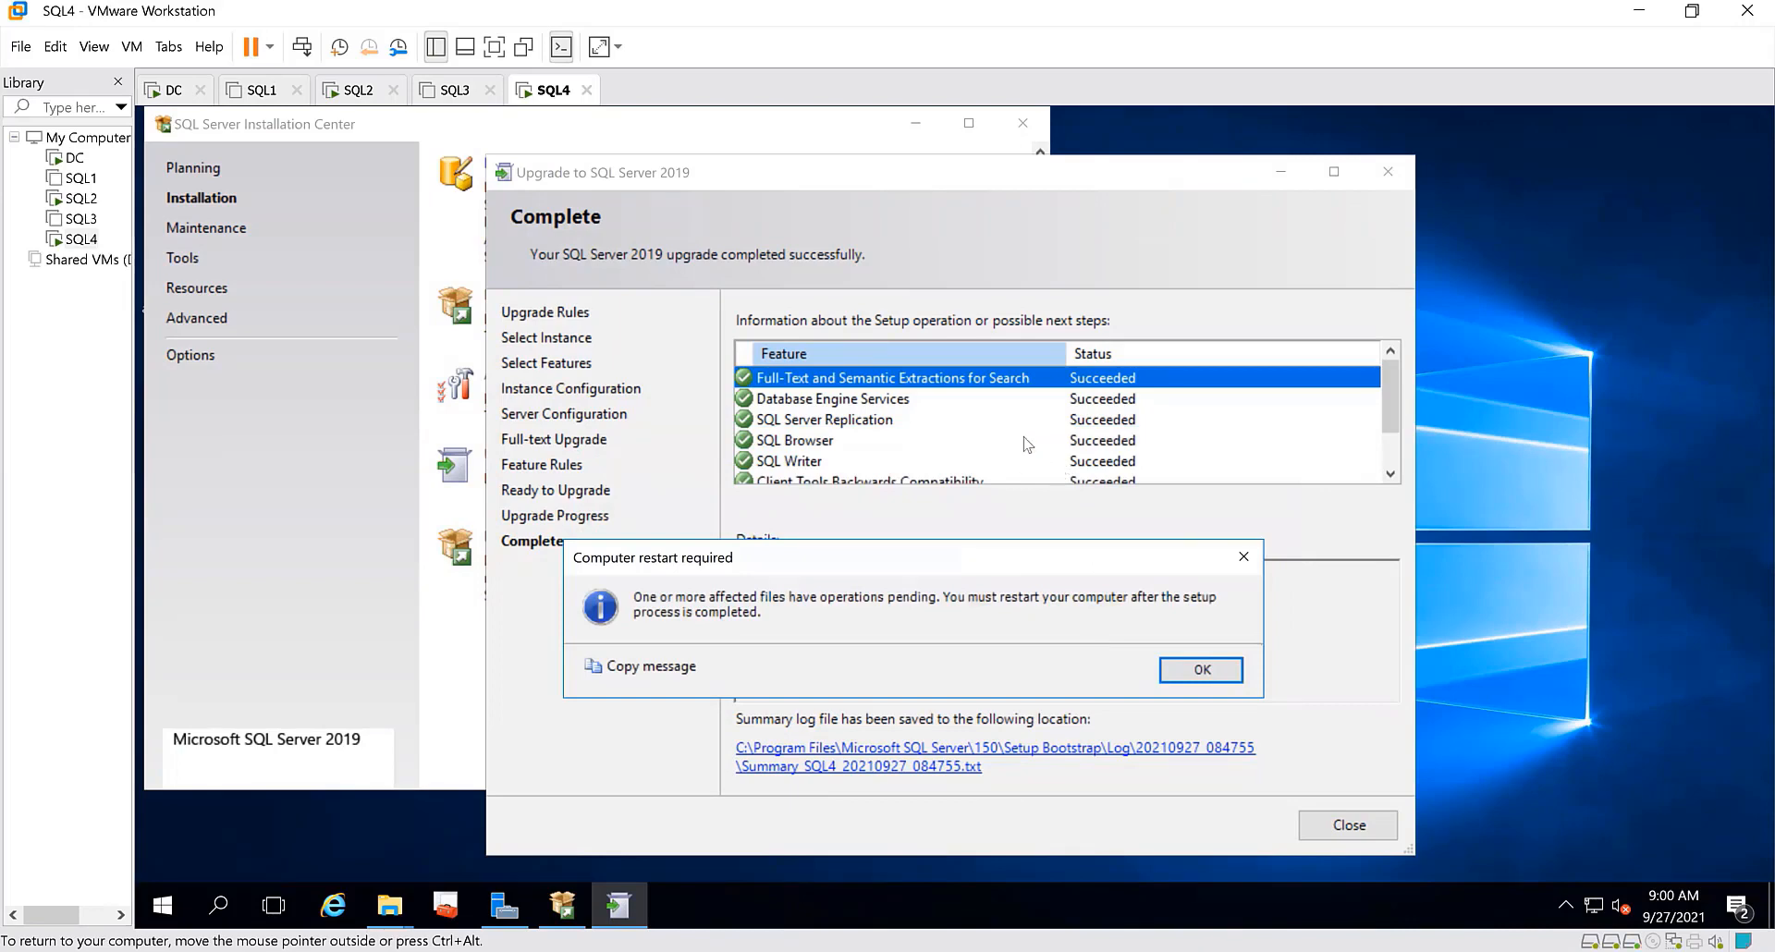
pyautogui.click(1194, 676)
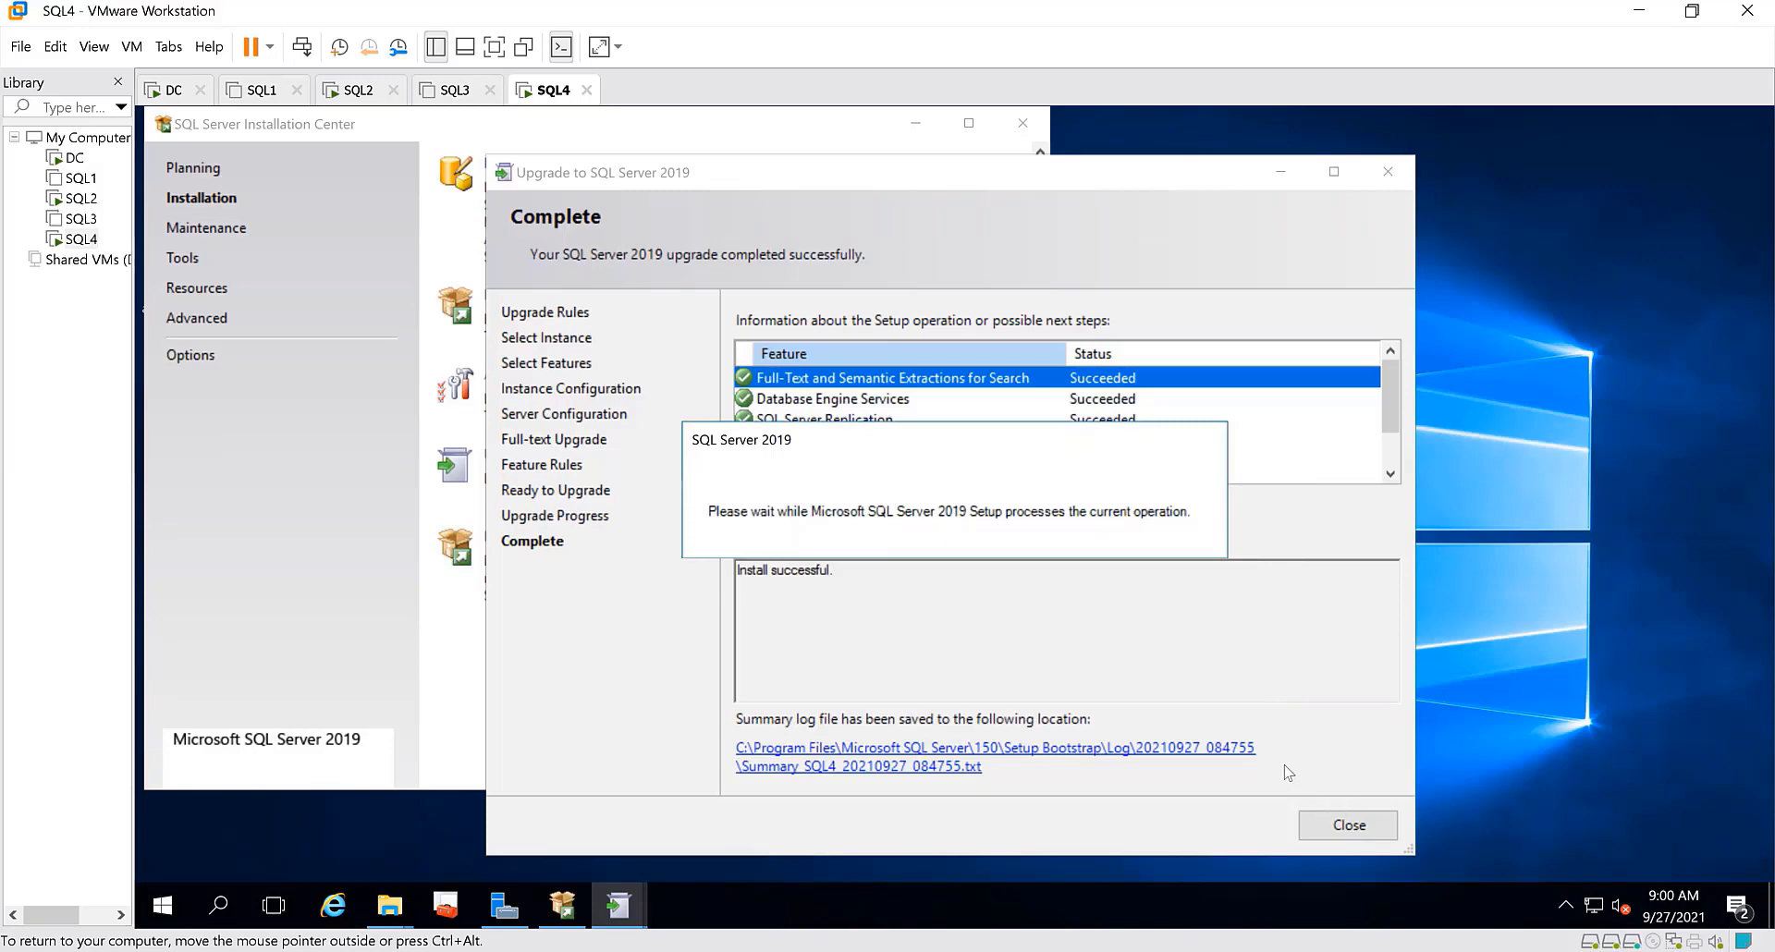
pyautogui.click(1347, 825)
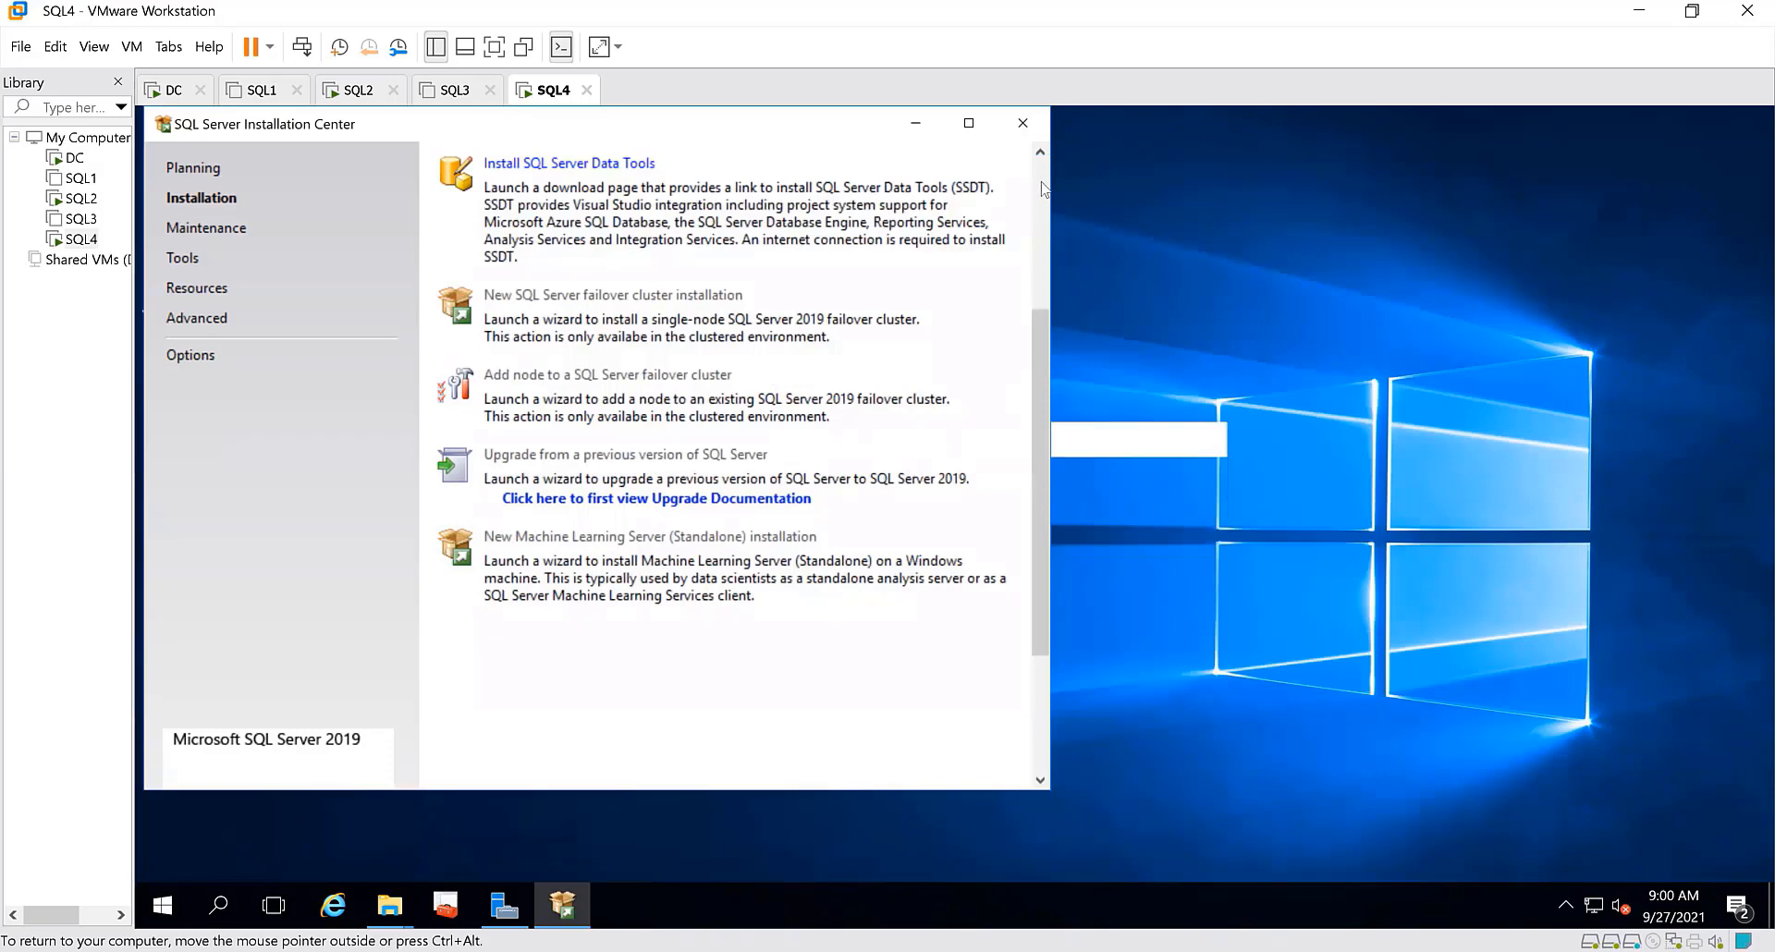
pyautogui.click(1022, 113)
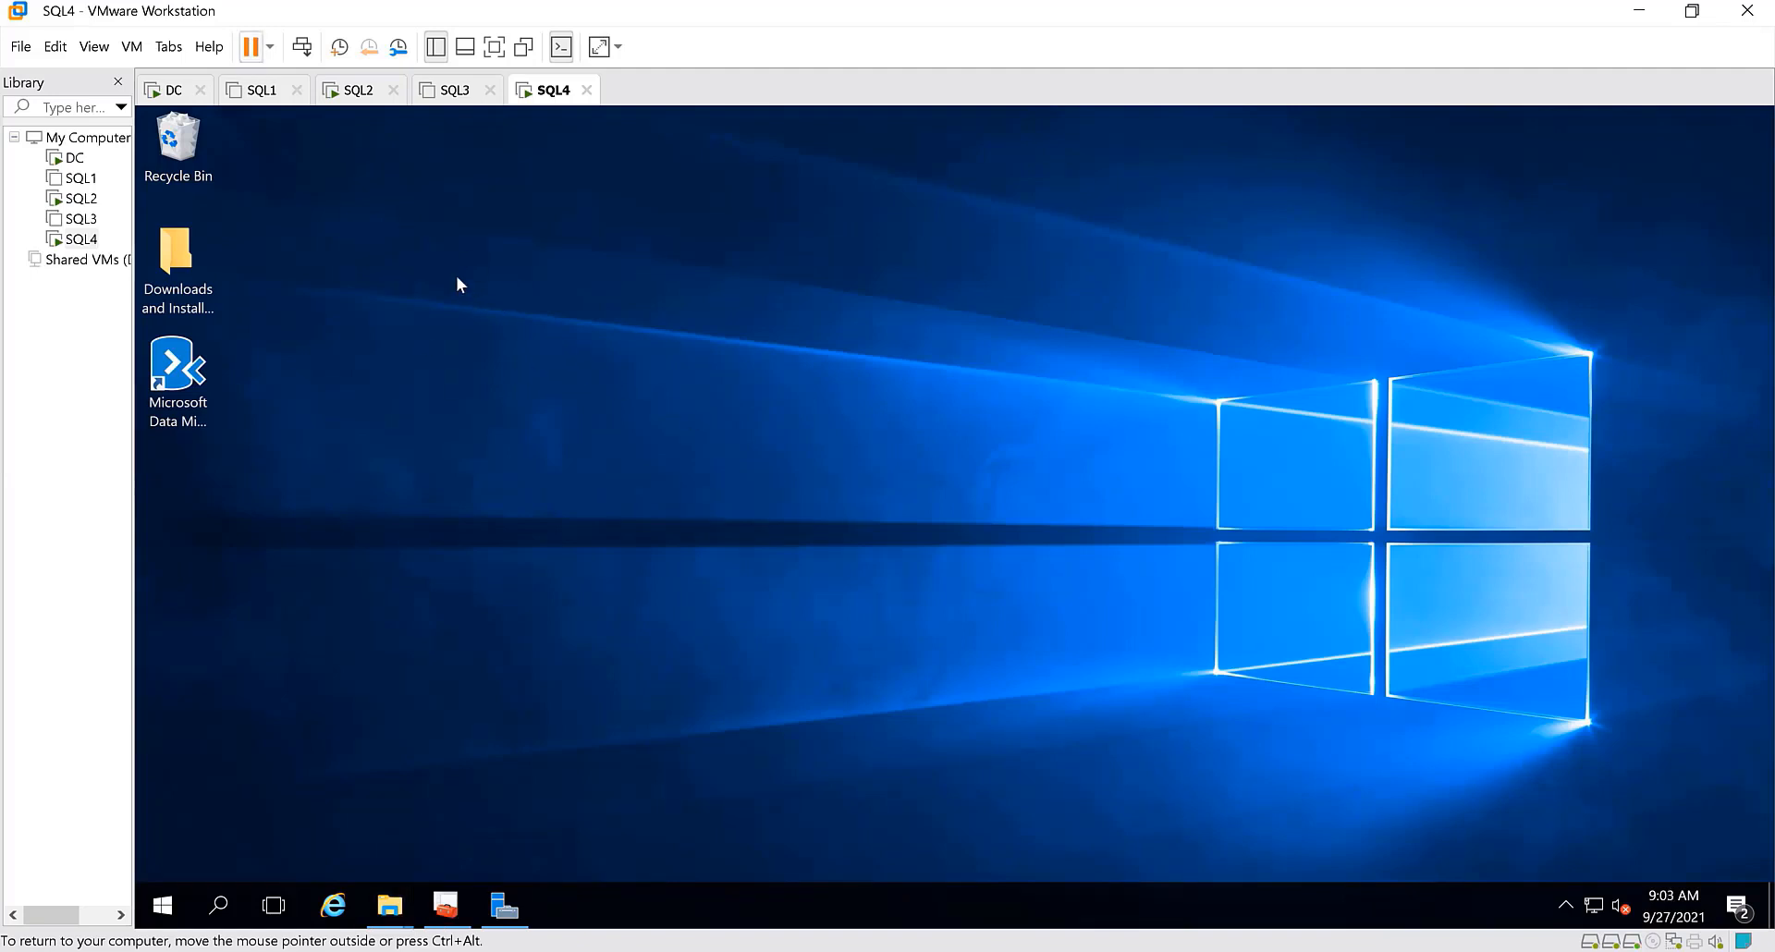
# Restart the guest operating system of the SQL4 virtual machine and confirm the restart
pyautogui.click(270, 48)
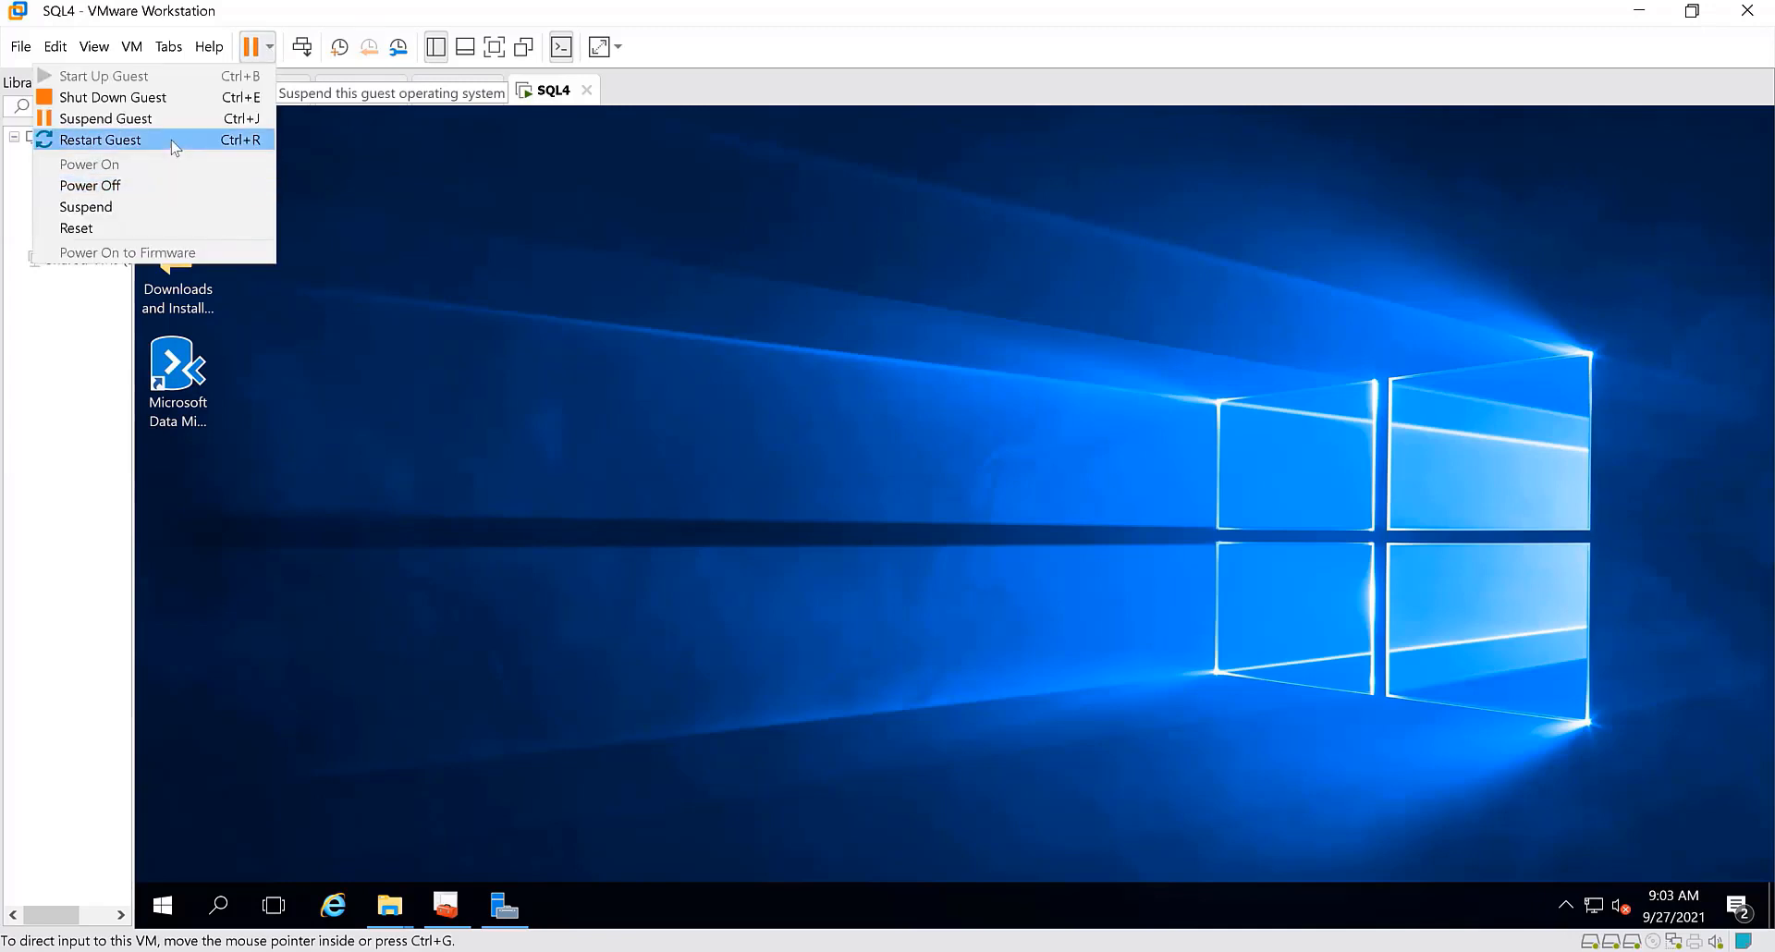
pyautogui.click(172, 142)
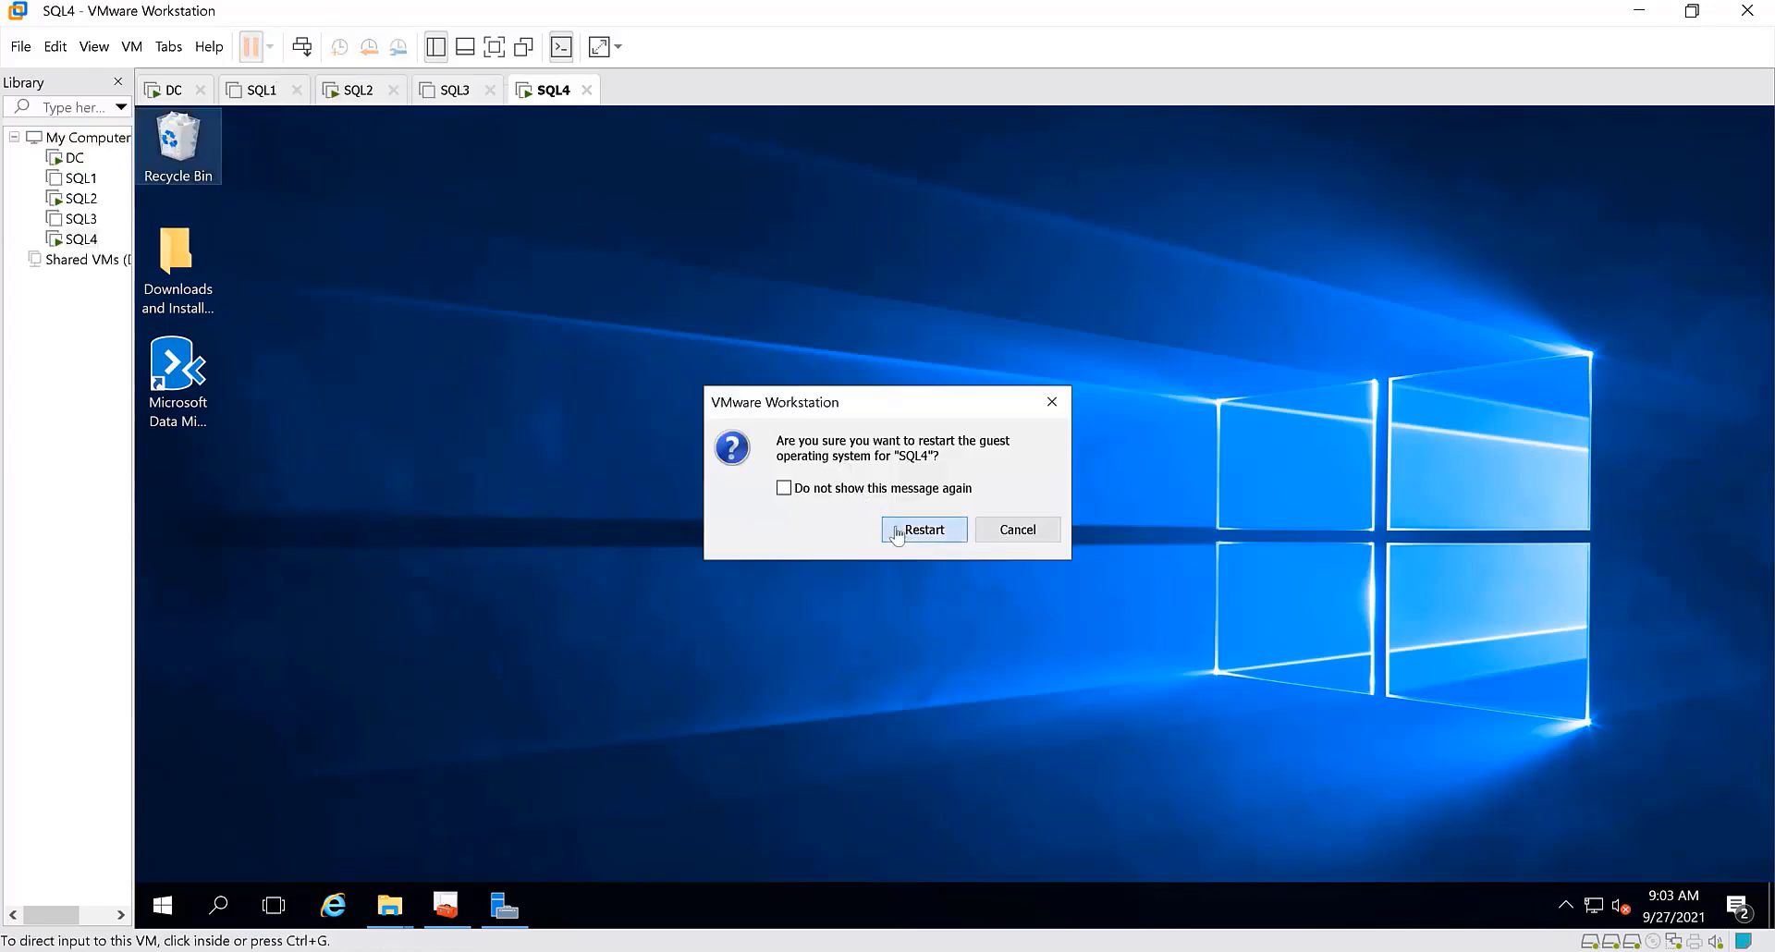
pyautogui.click(896, 527)
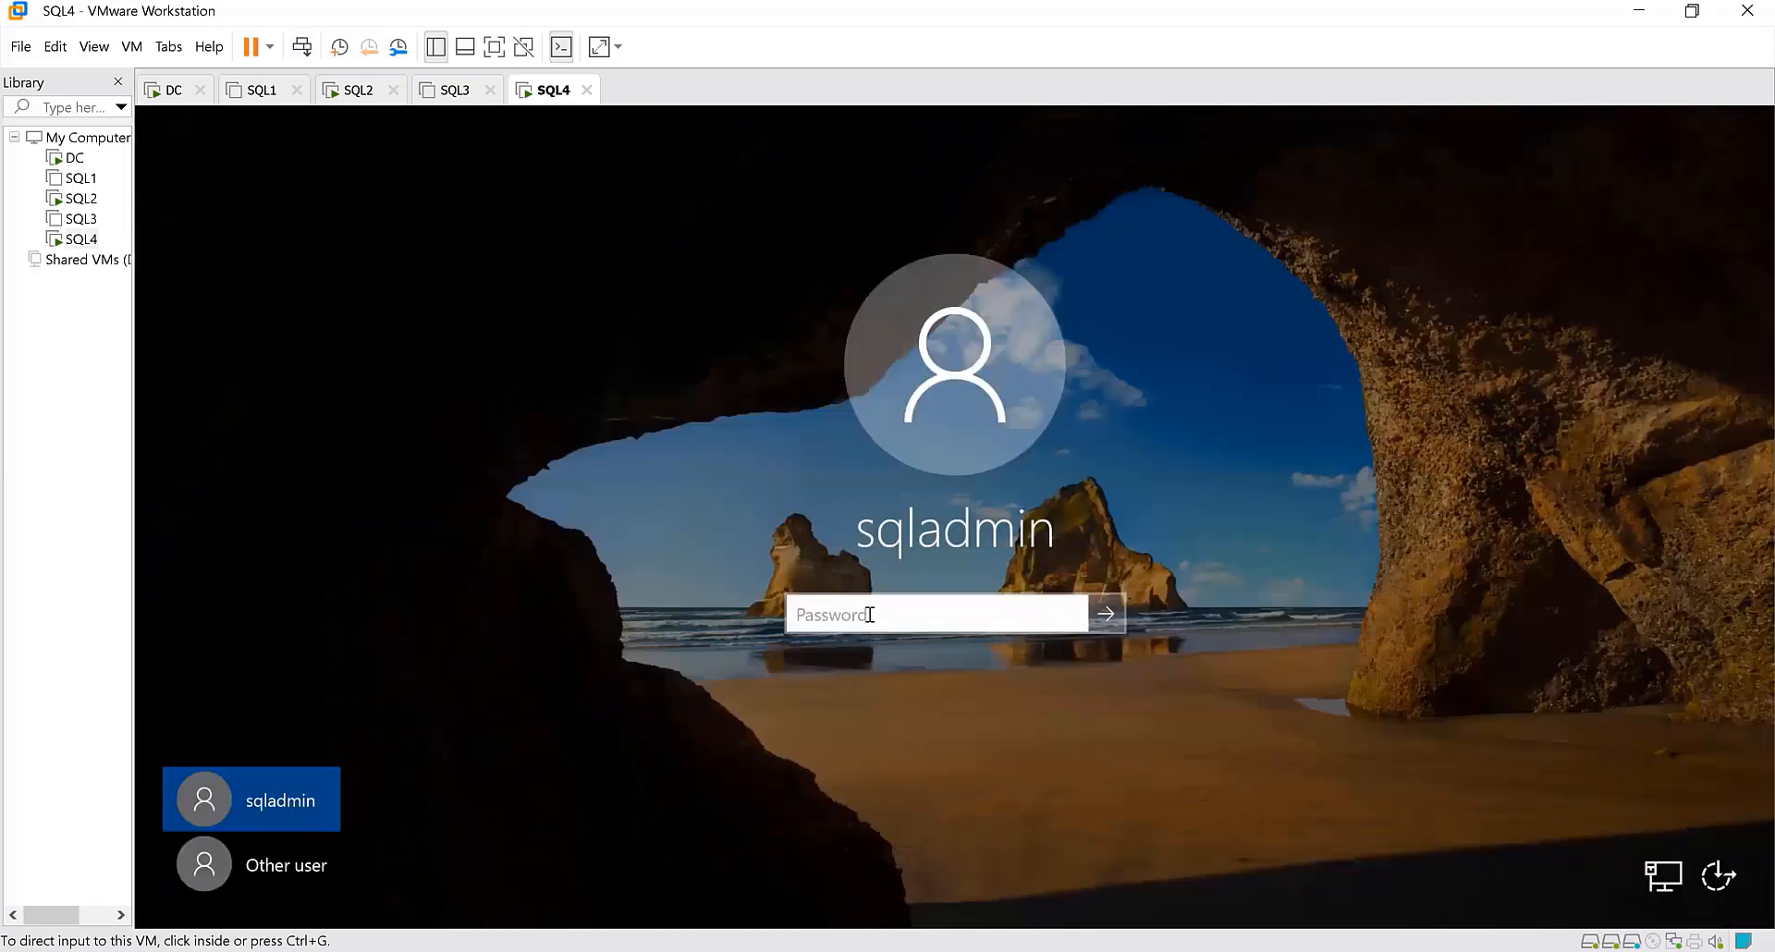
# Sign in to the SQL4 virtual machine as sqladmin with the account password
pyautogui.click(867, 613)
pyautogui.write('Password1!')
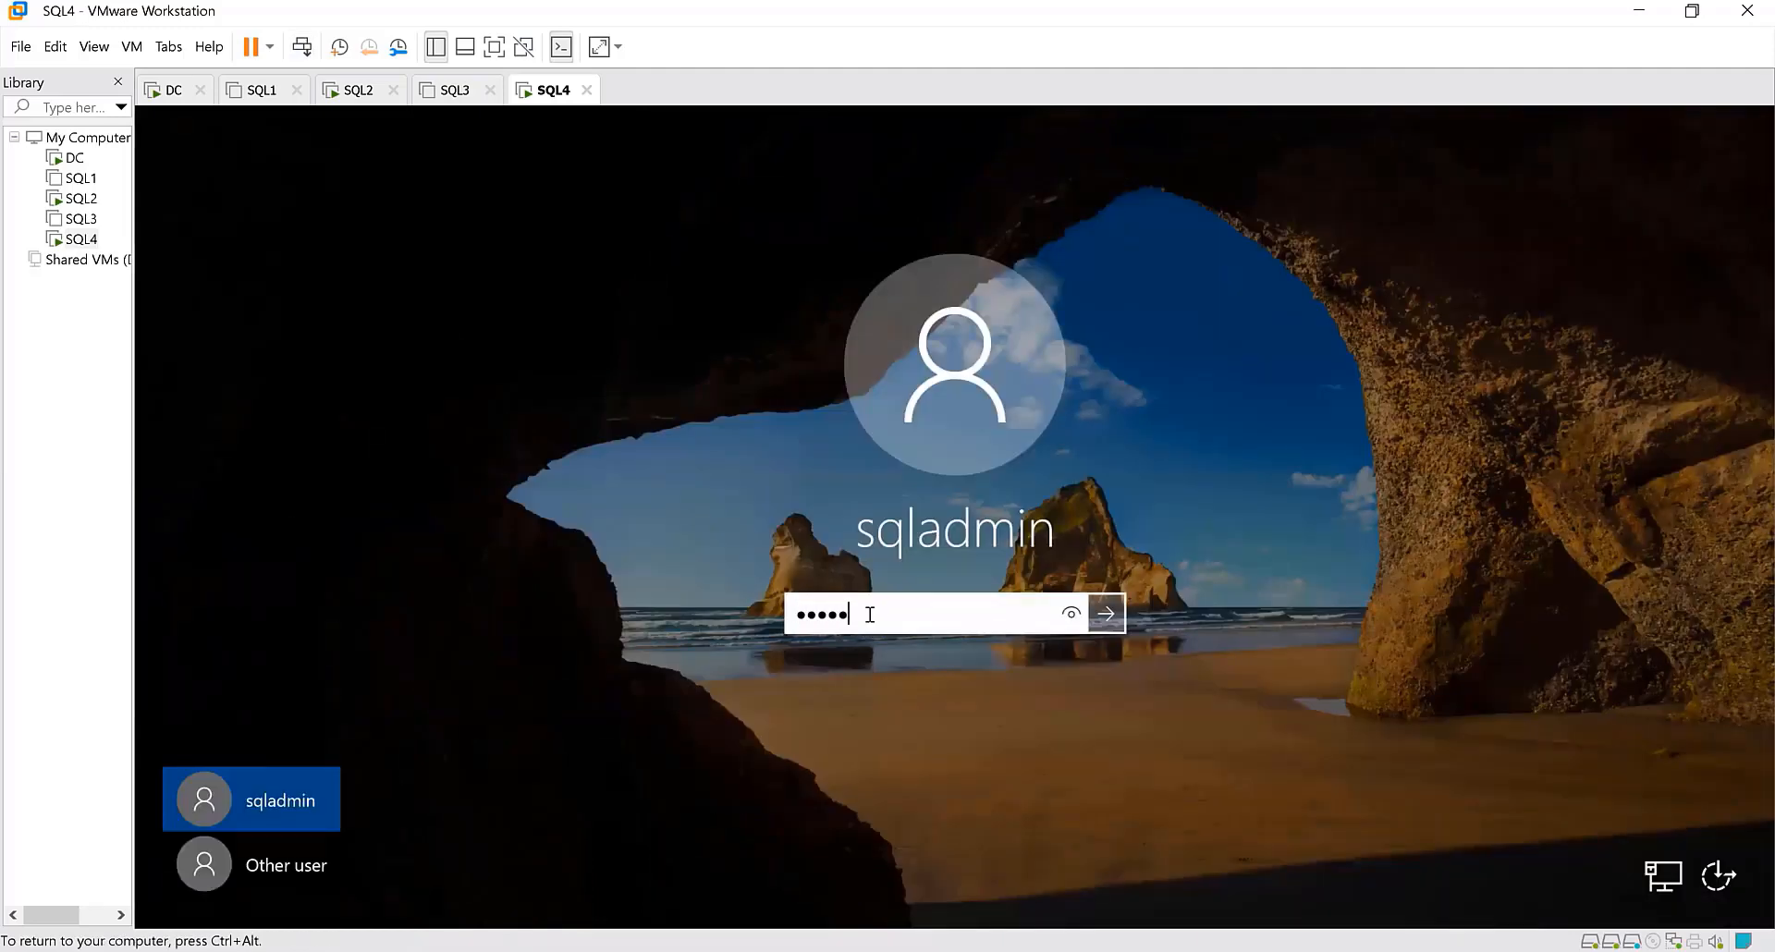
pyautogui.press('Return')
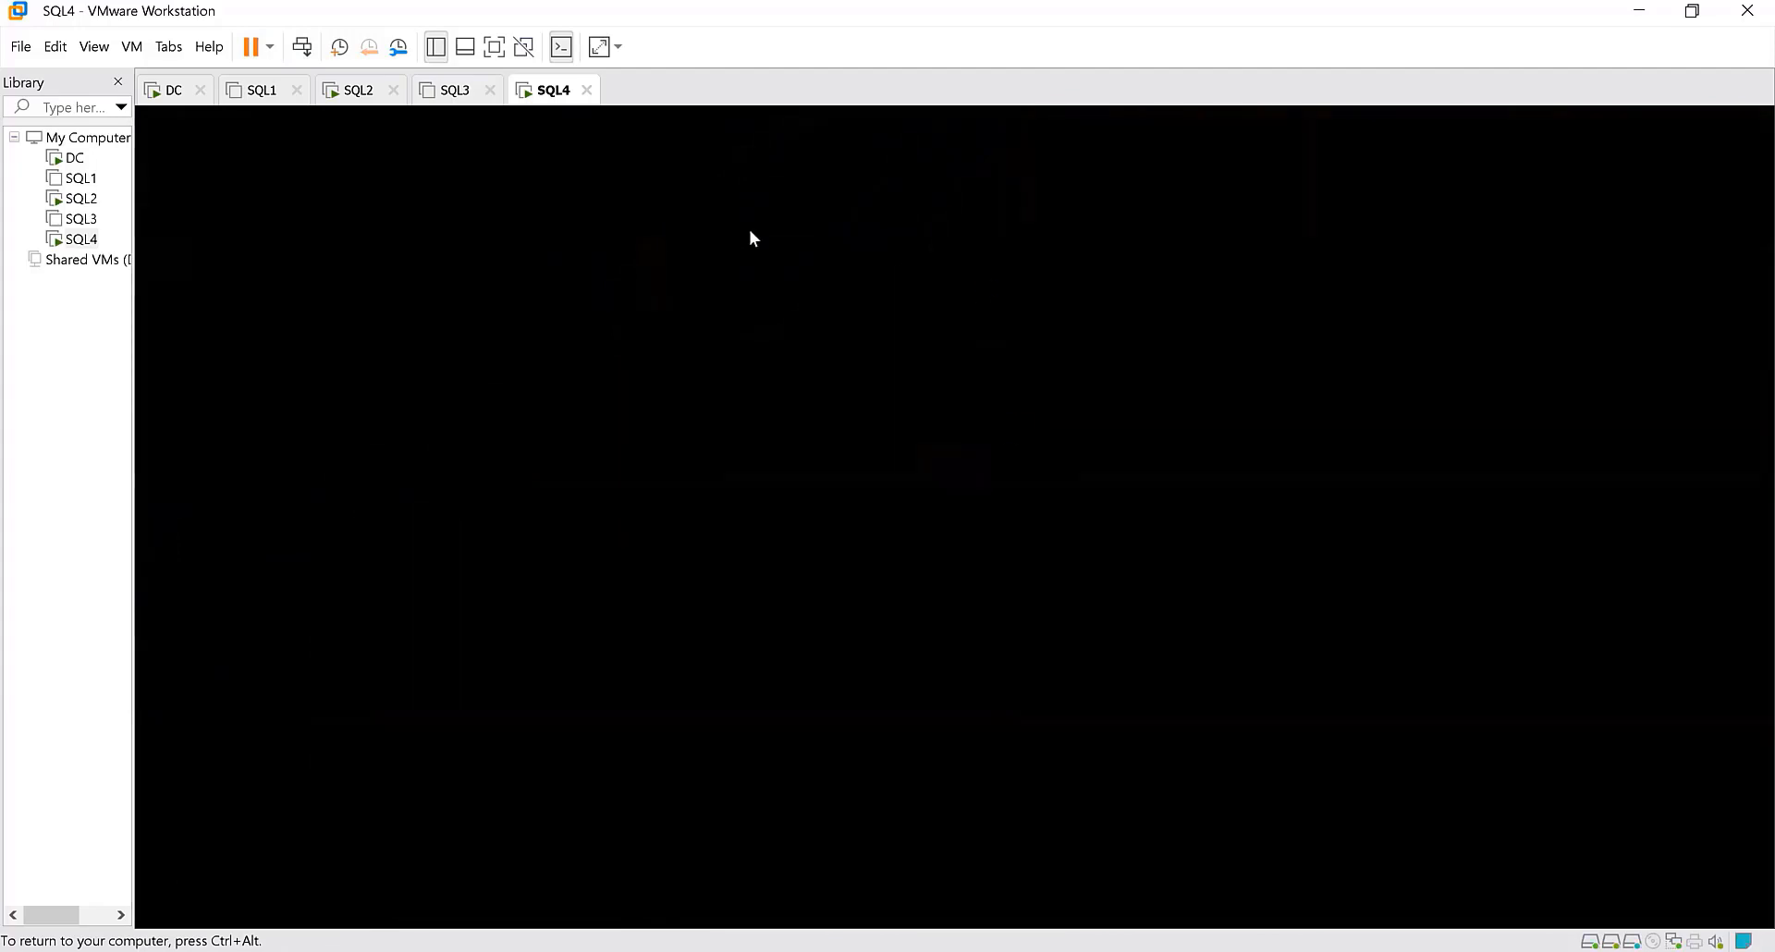
# Switch to the SQL2 virtual machine and connect Management Studio to the SQL4 Database Engine using Windows Authentication
pyautogui.click(365, 90)
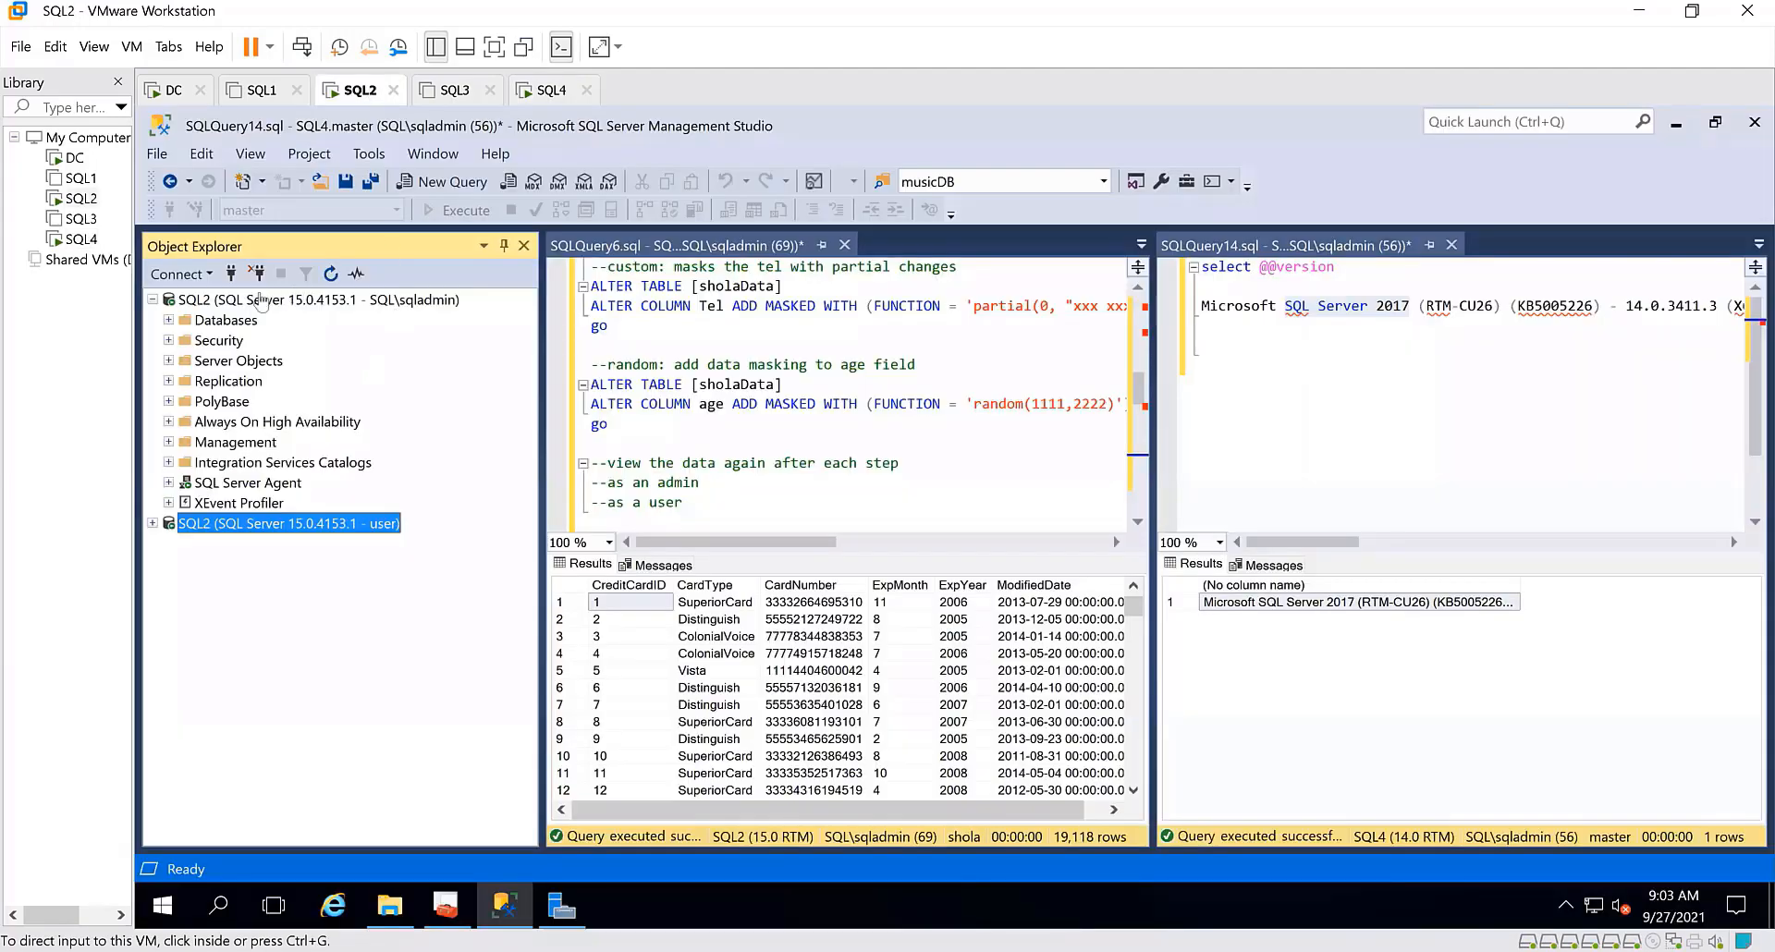
pyautogui.click(231, 273)
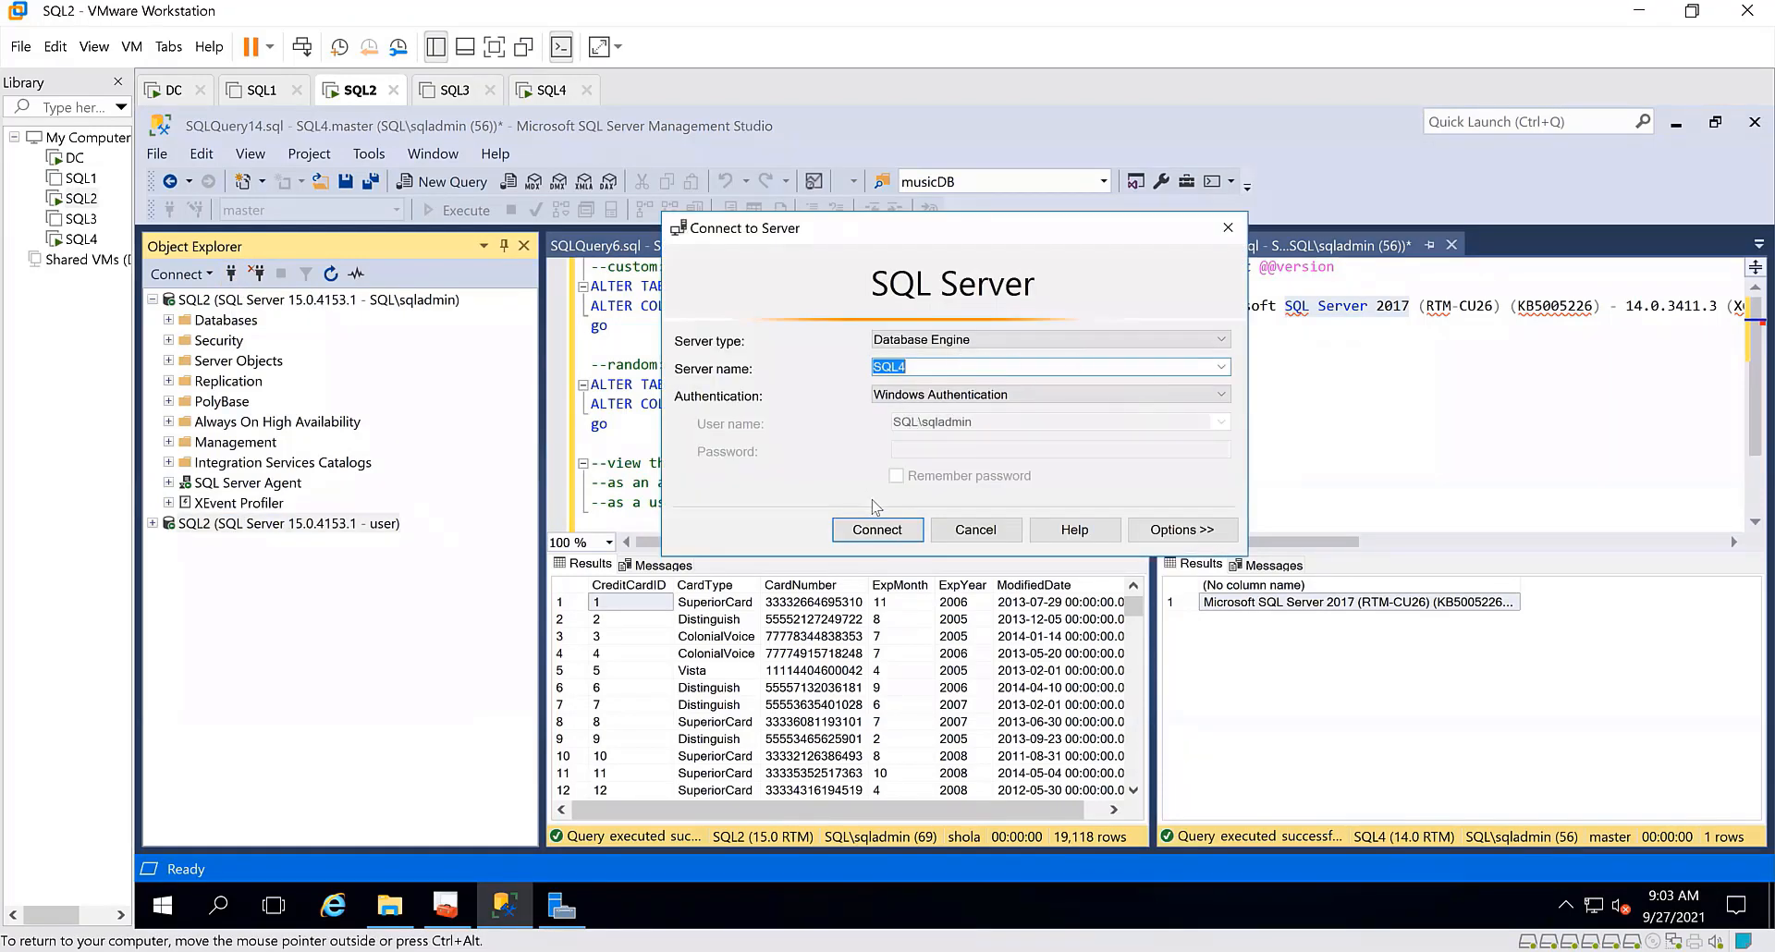
pyautogui.click(868, 529)
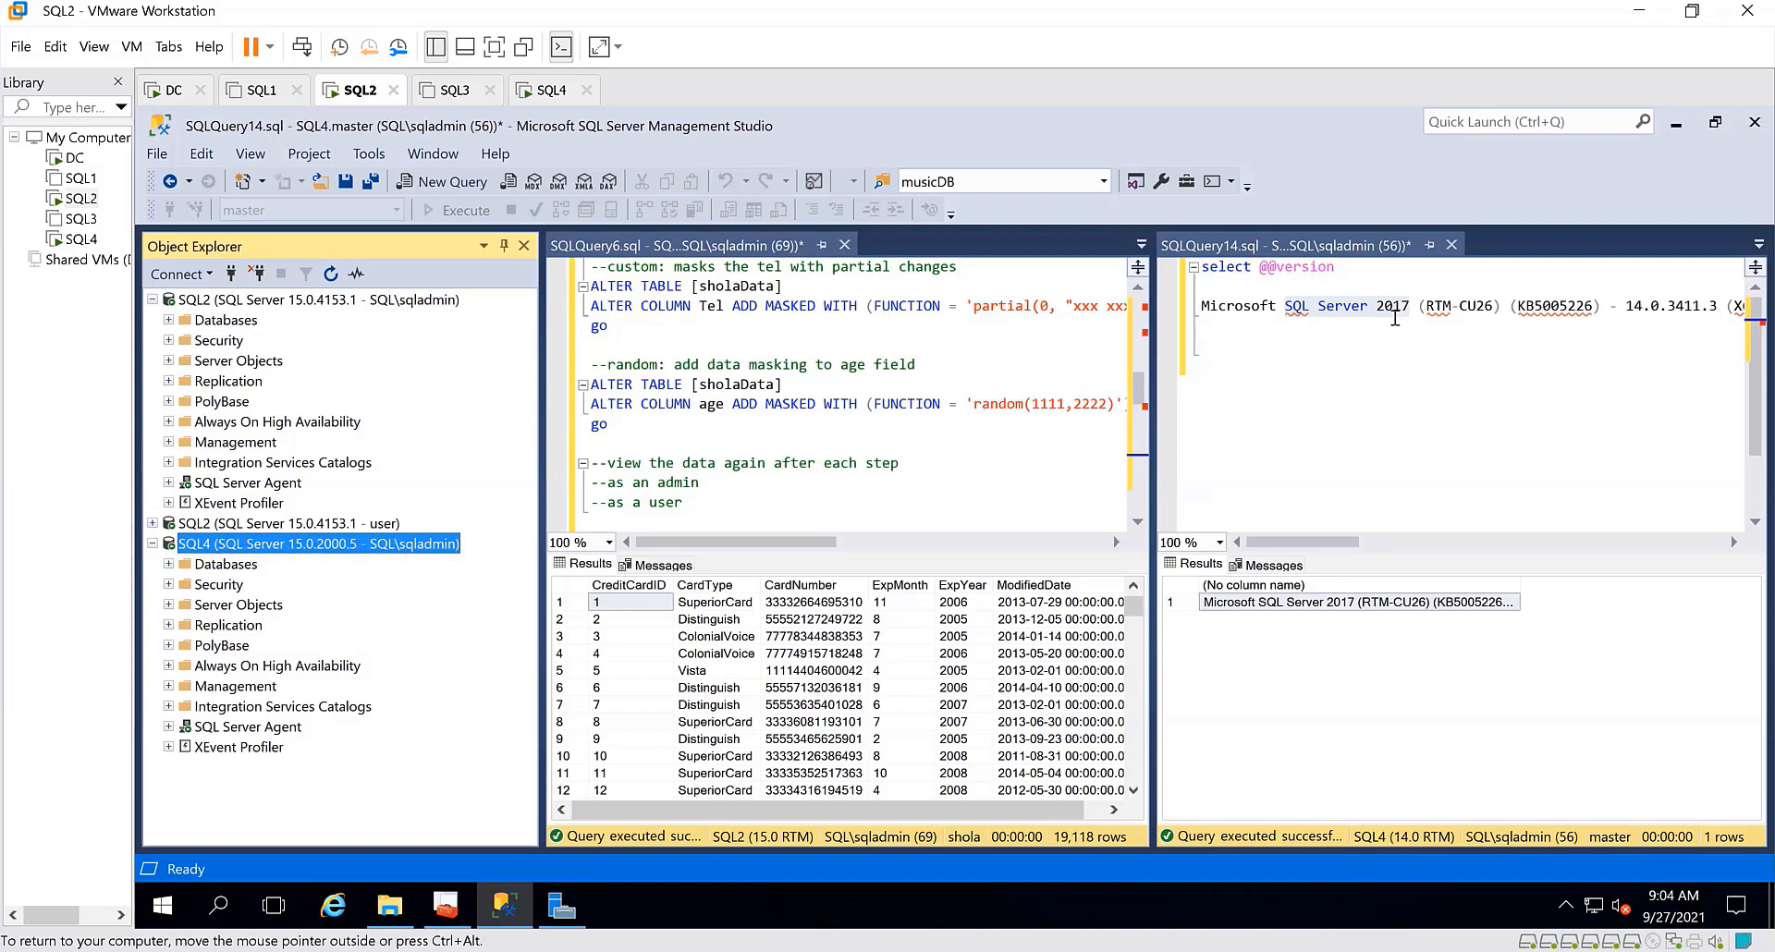
# Copy the version query and saved SQL Server 2017 version text into a new query window on the SQL4 server
pyautogui.click(1338, 275)
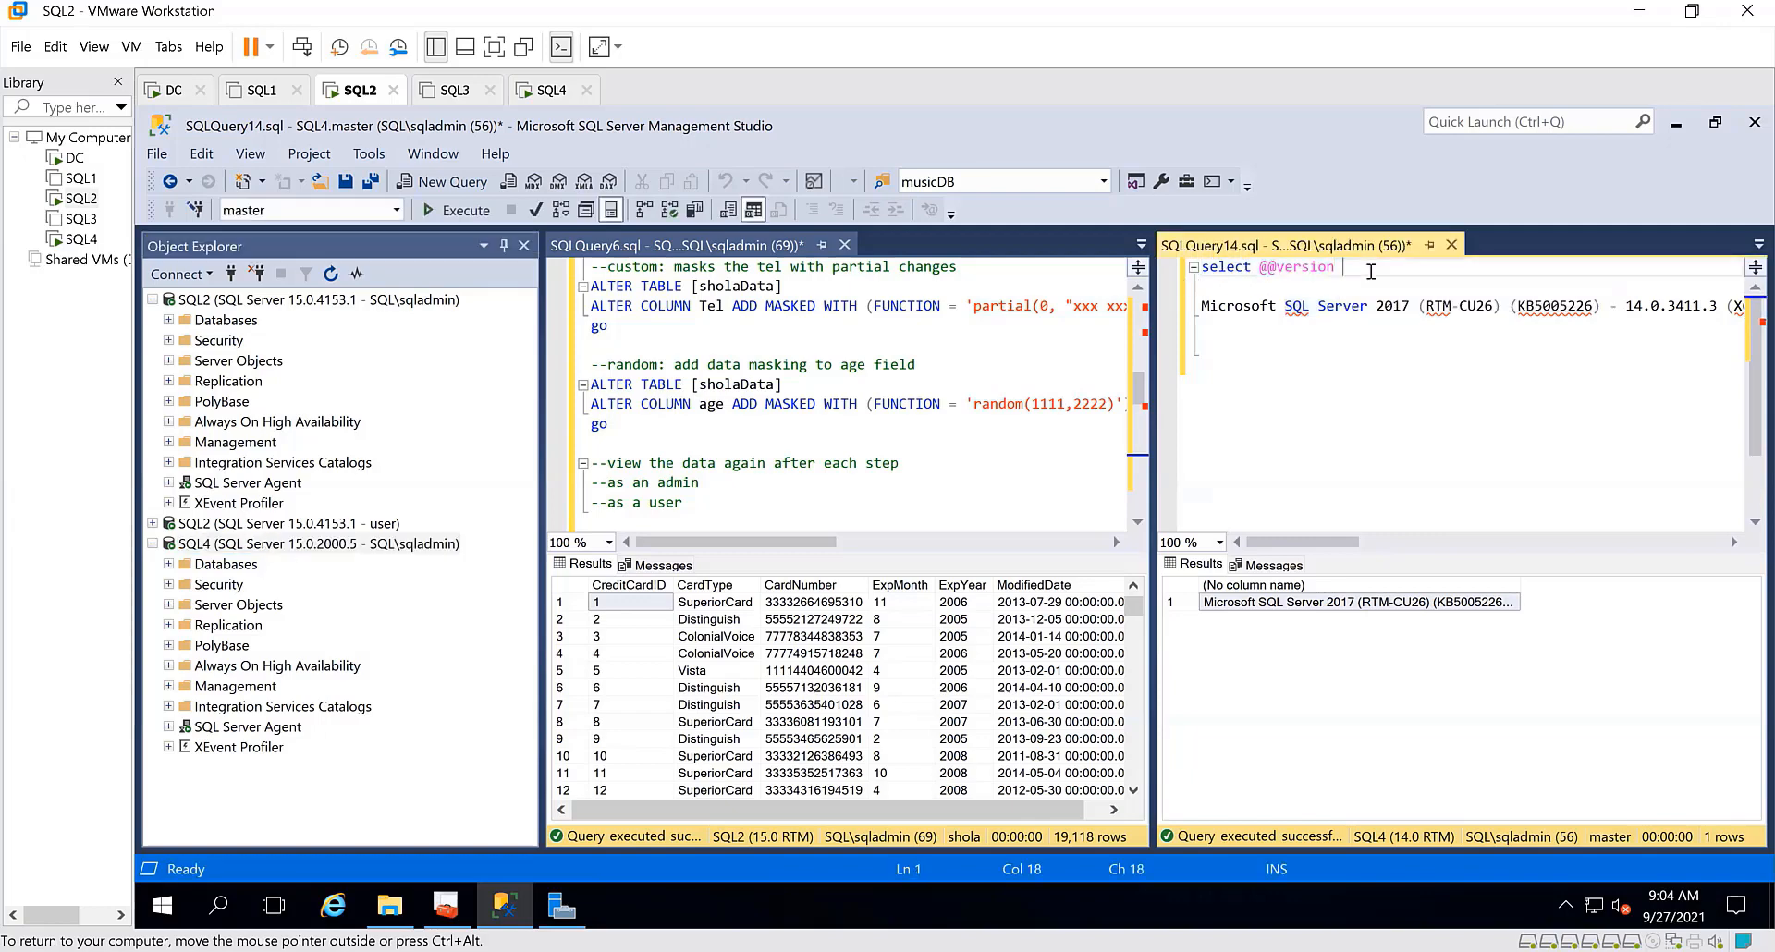
pyautogui.moveTo(1262, 333); pyautogui.dragTo(1193, 261)
pyautogui.hotkey('ctrl', 'c')
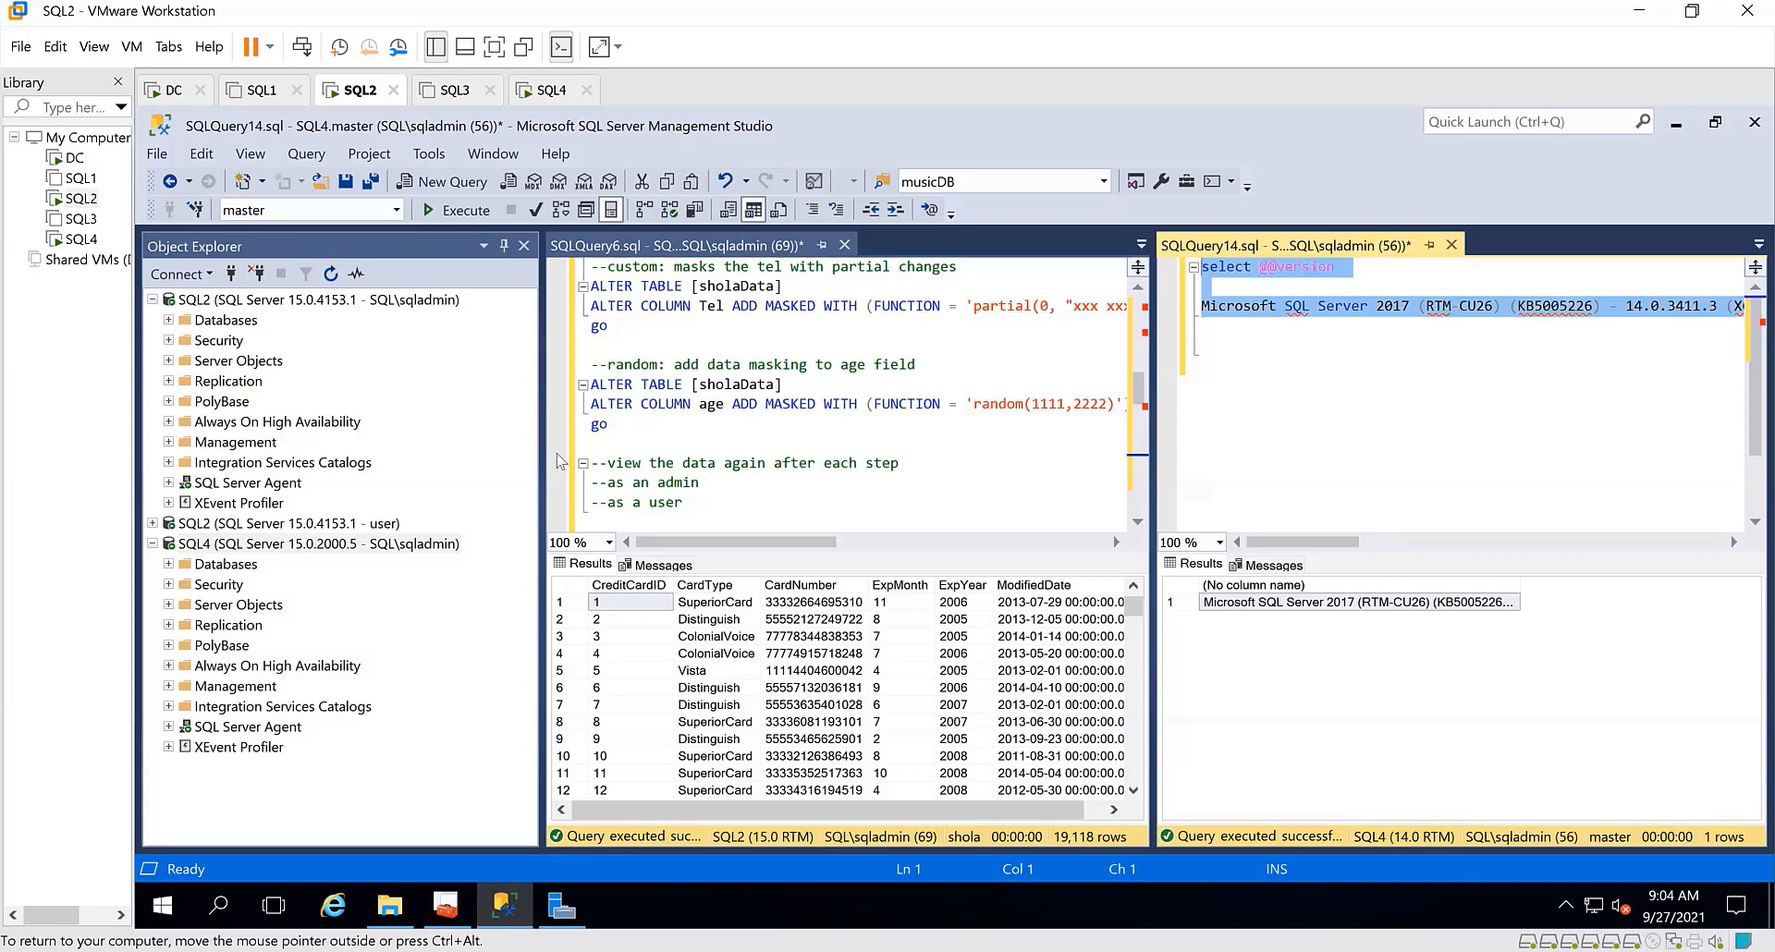
pyautogui.rightClick(344, 552)
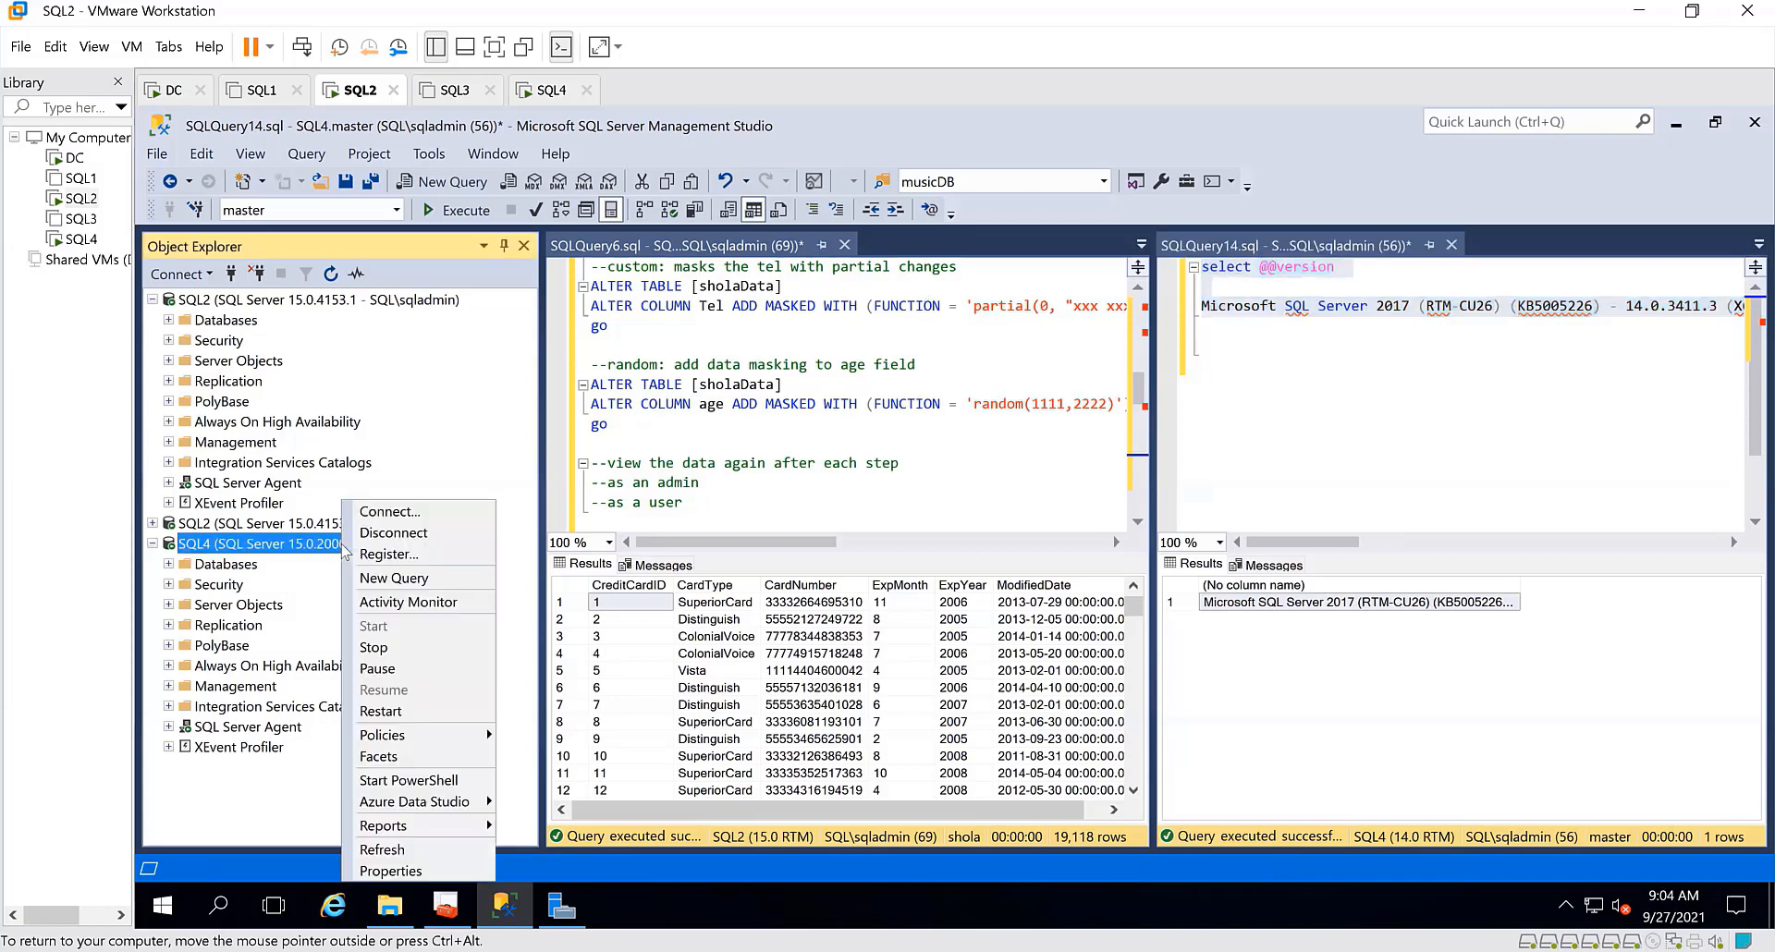
pyautogui.click(396, 582)
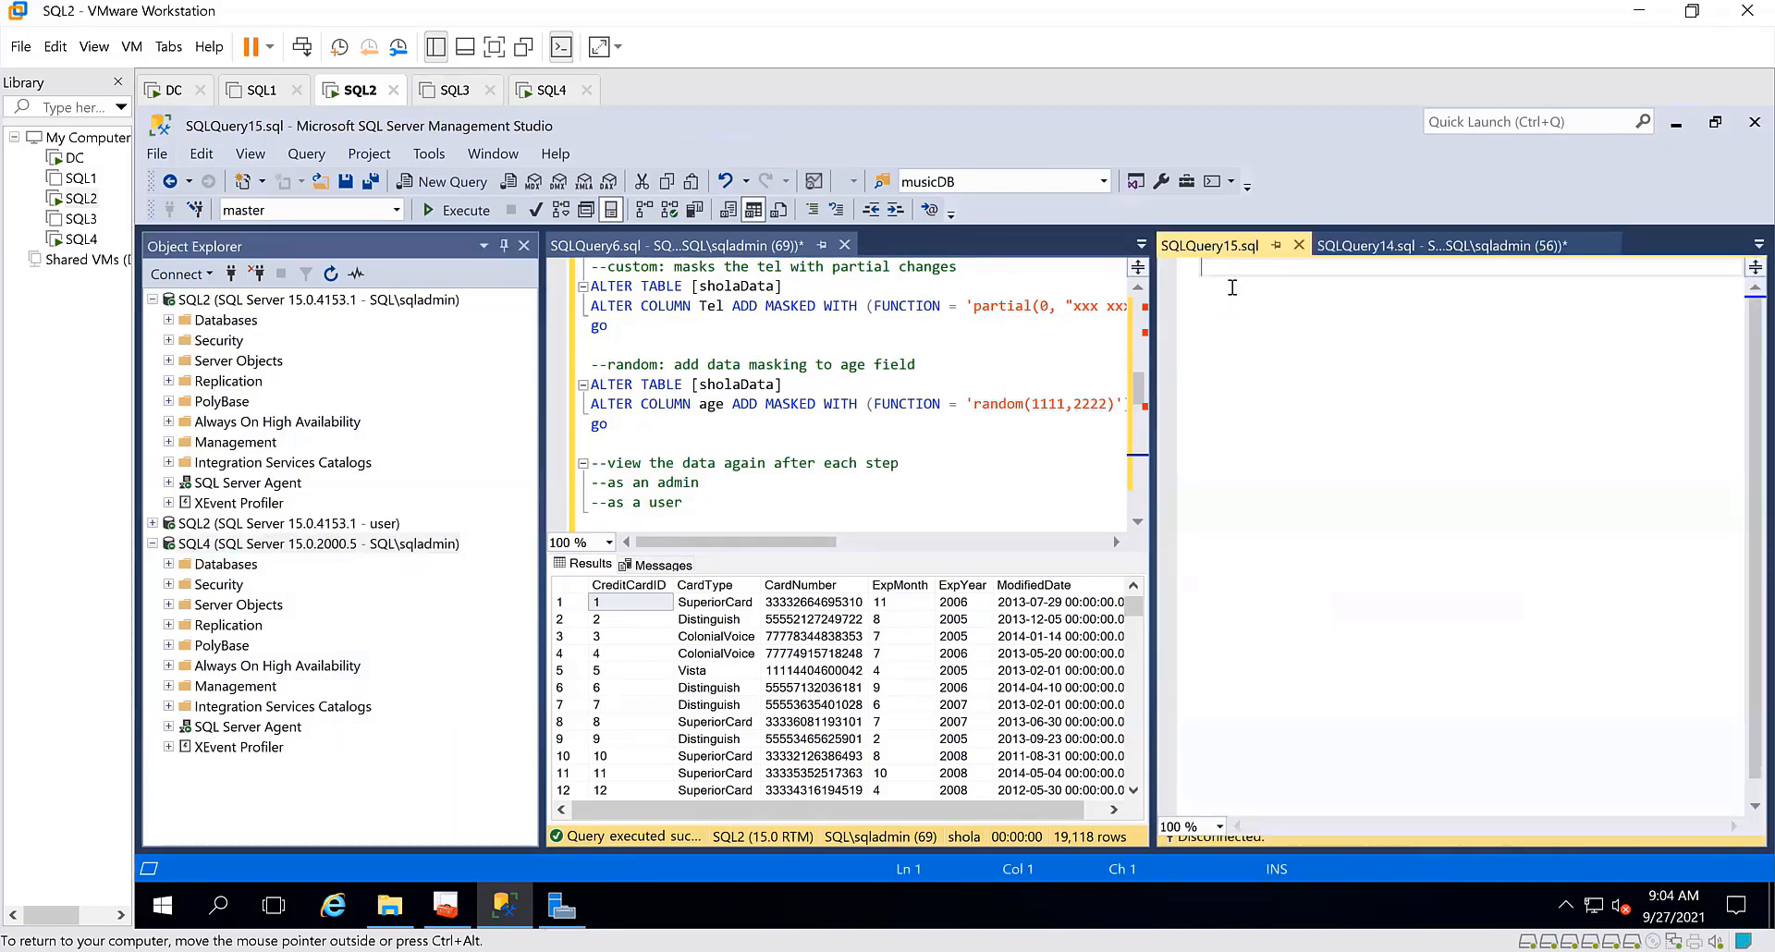
pyautogui.hotkey('ctrl', 'v')
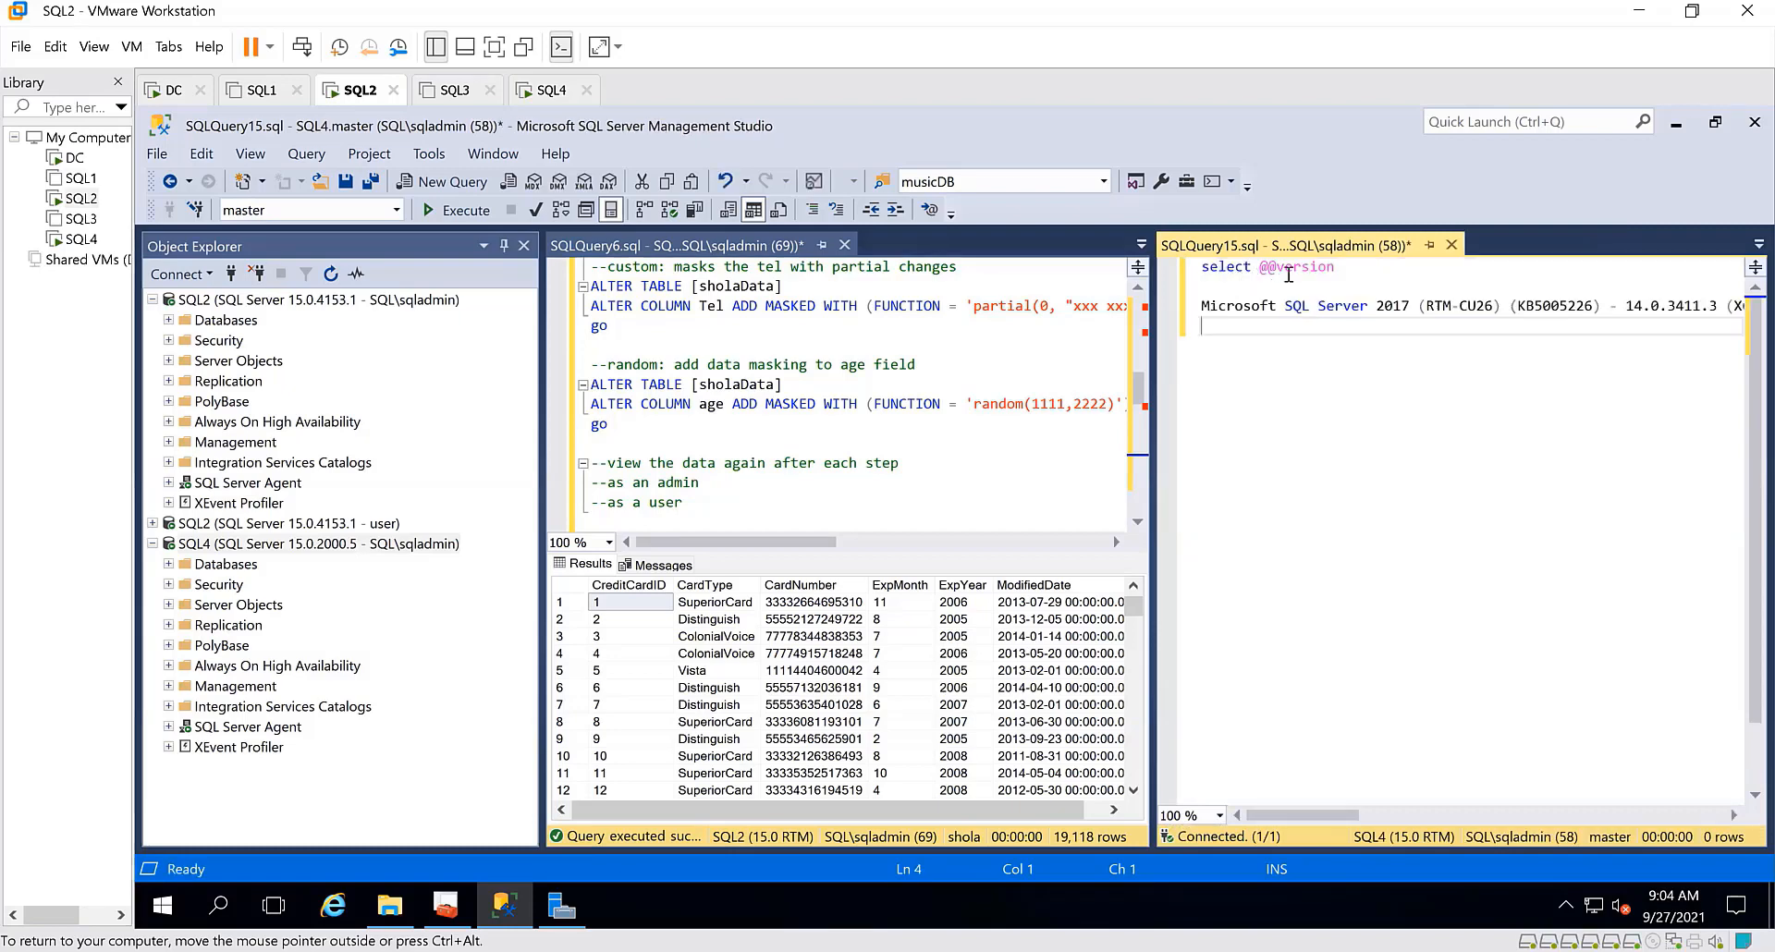
pyautogui.moveTo(1336, 266); pyautogui.dragTo(1172, 268)
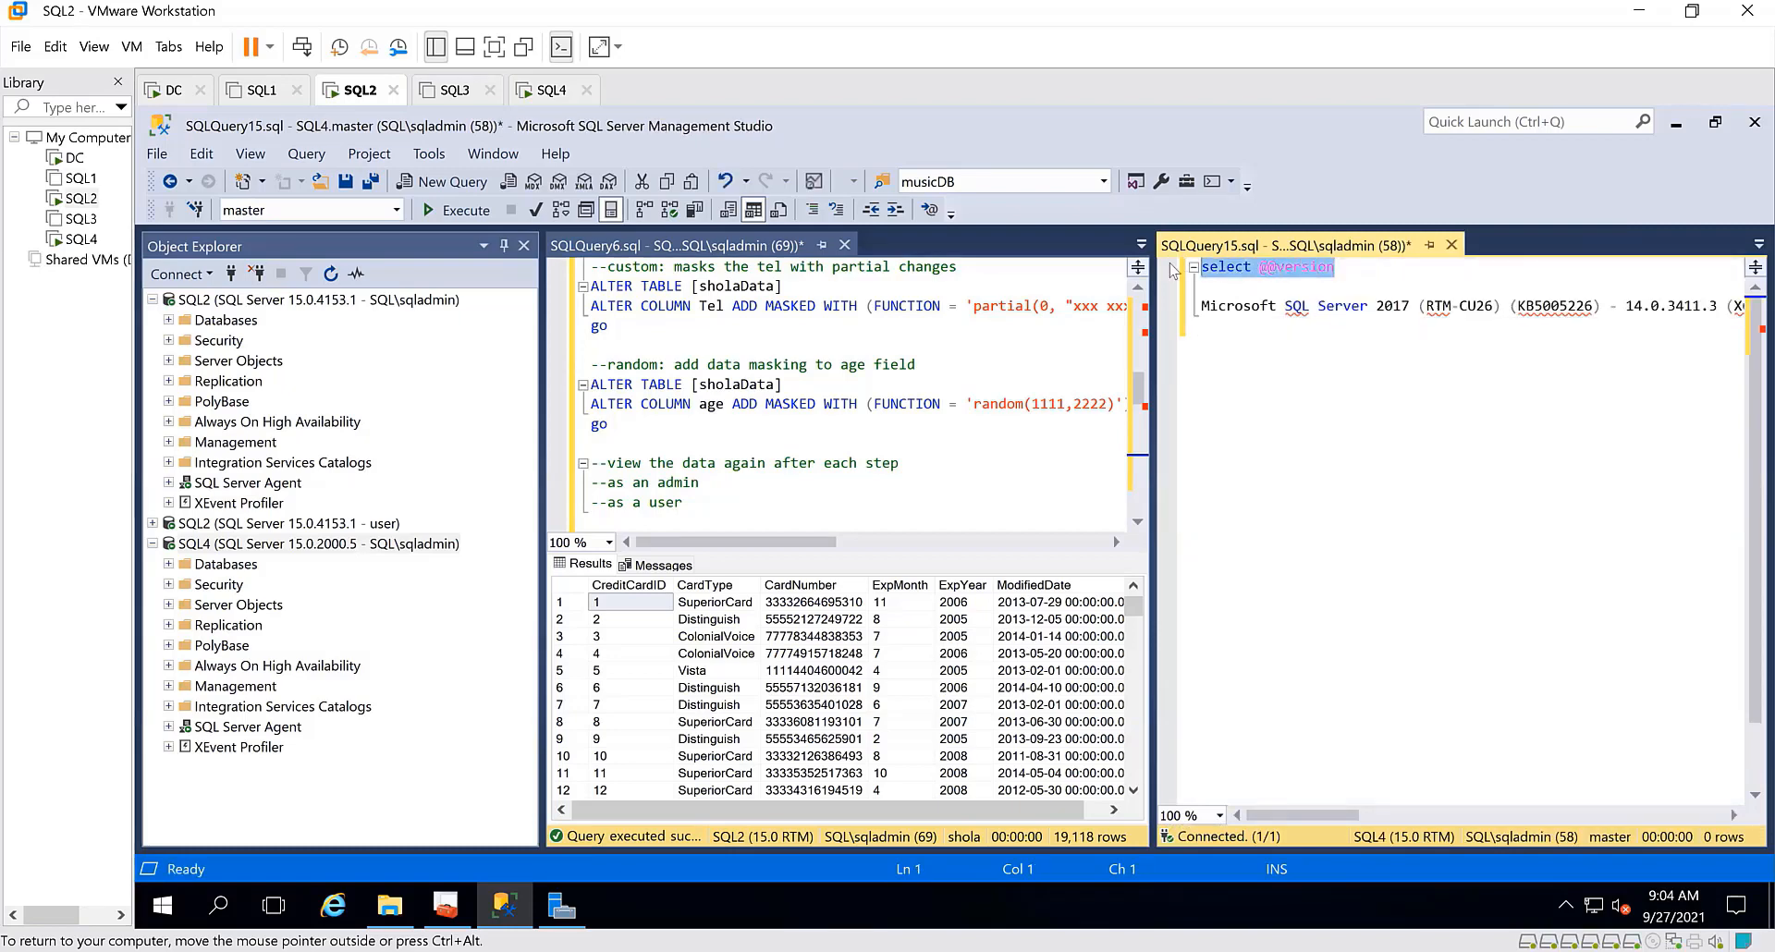
pyautogui.click(471, 211)
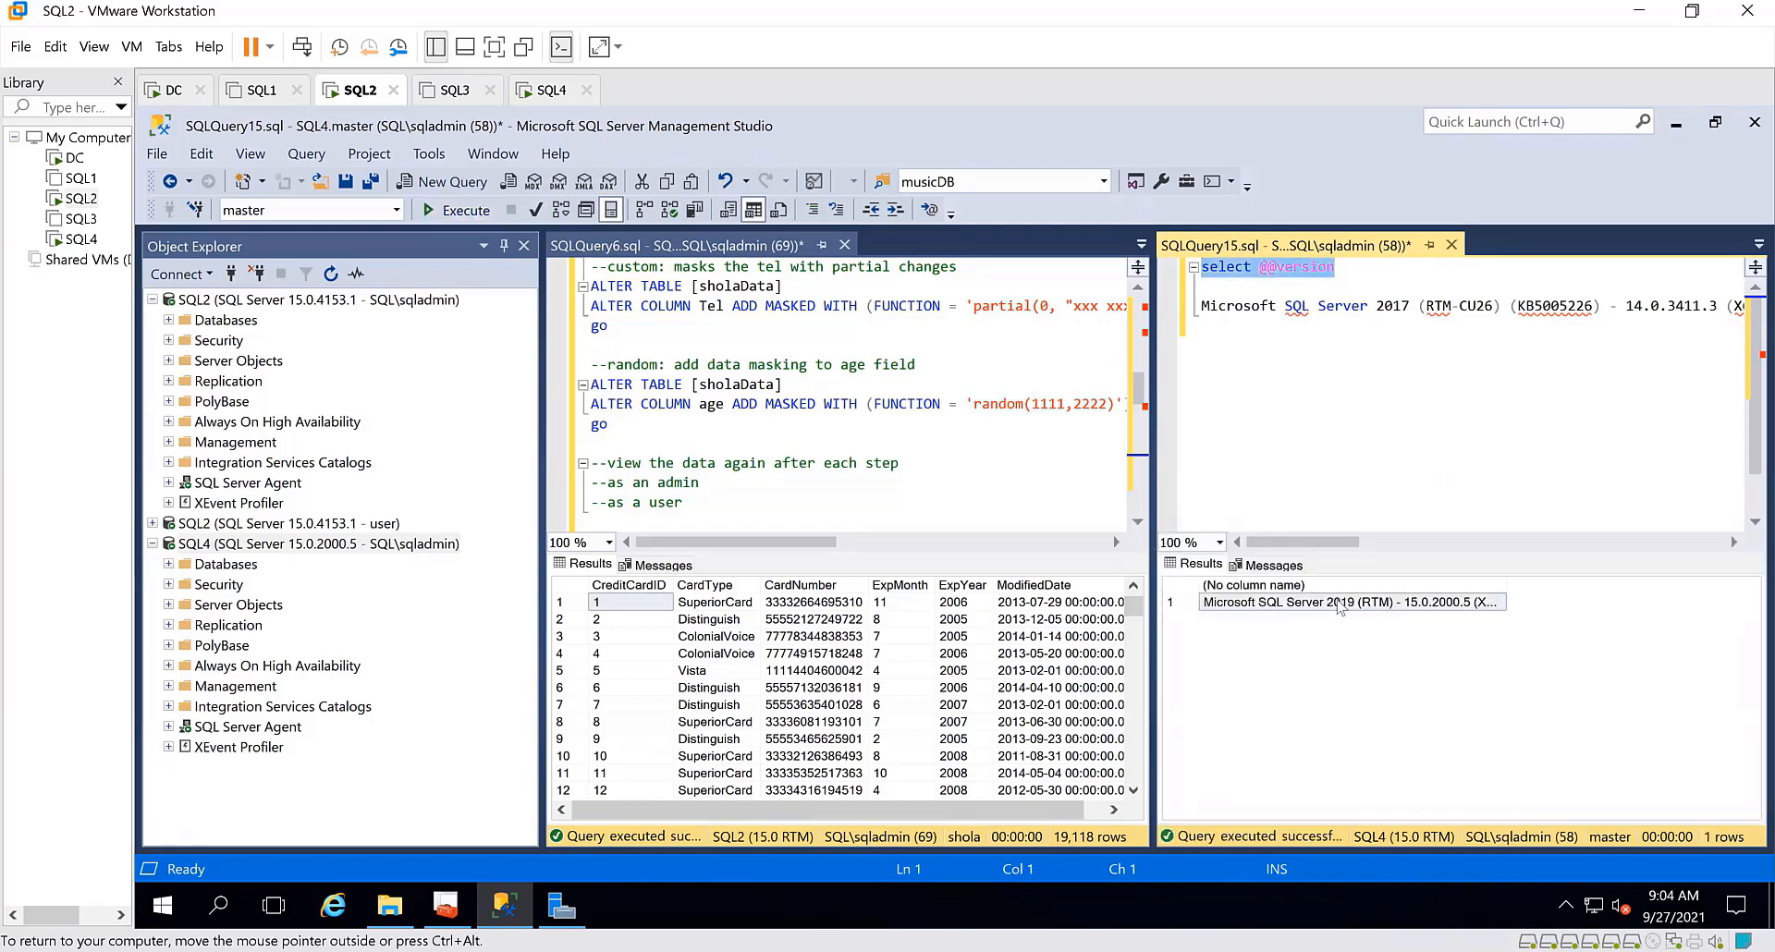
pyautogui.rightClick(1343, 606)
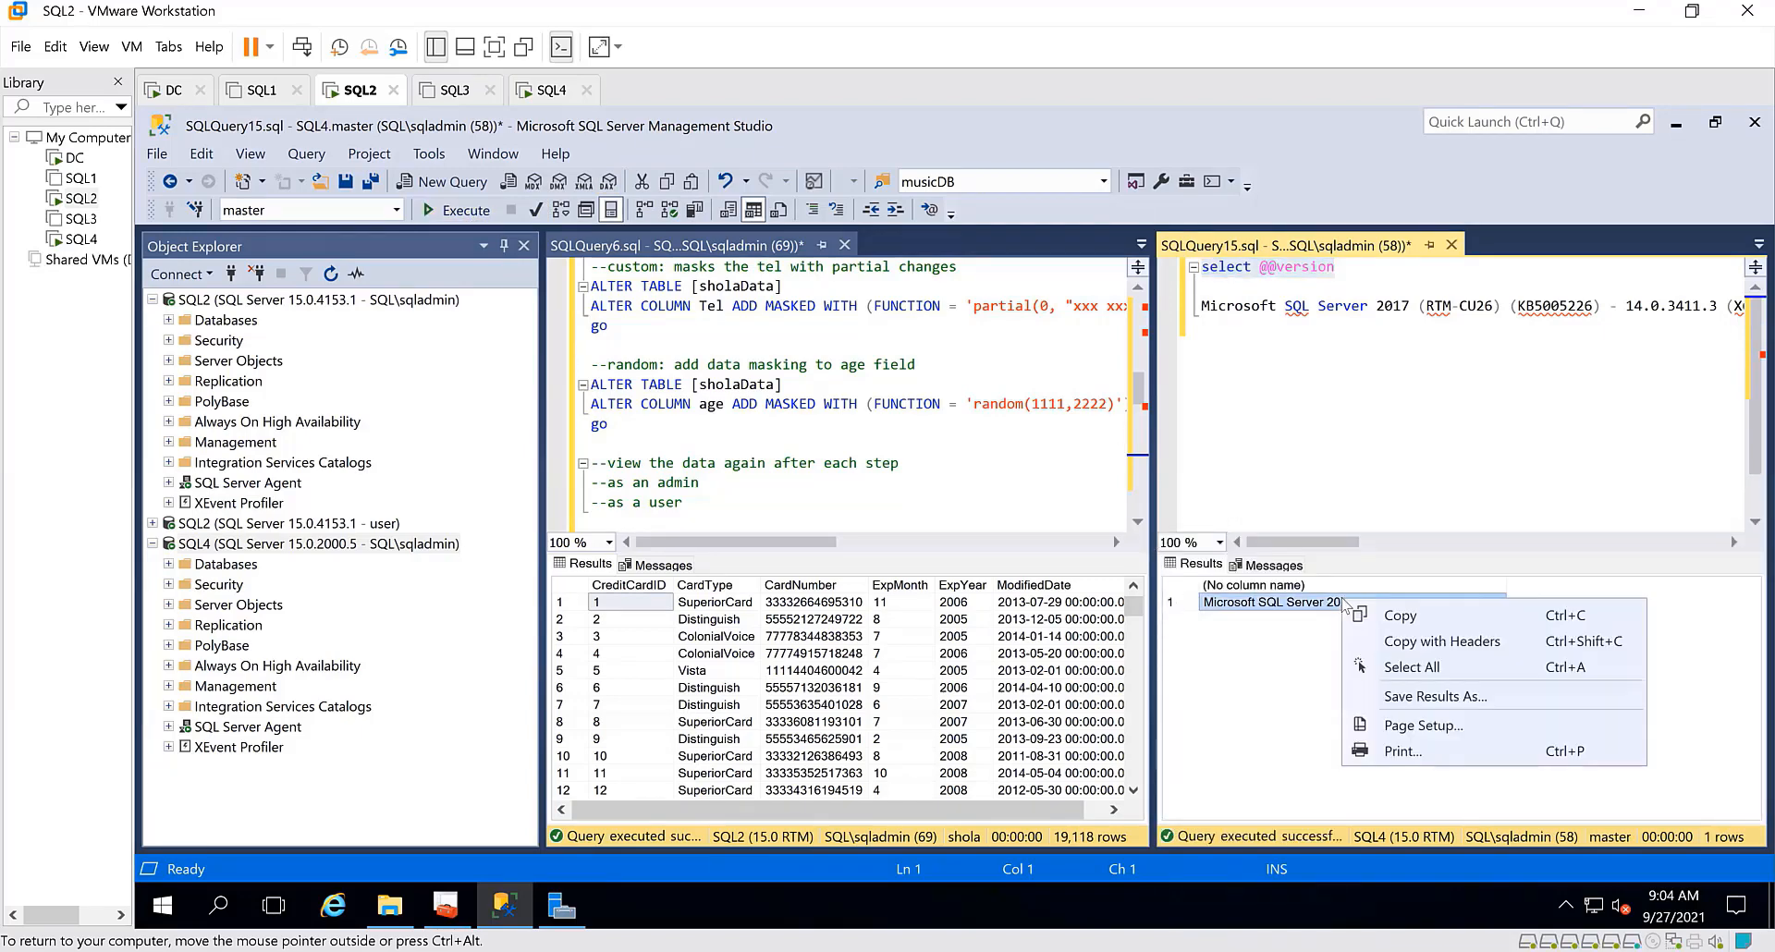
pyautogui.click(1413, 625)
pyautogui.click(1211, 338)
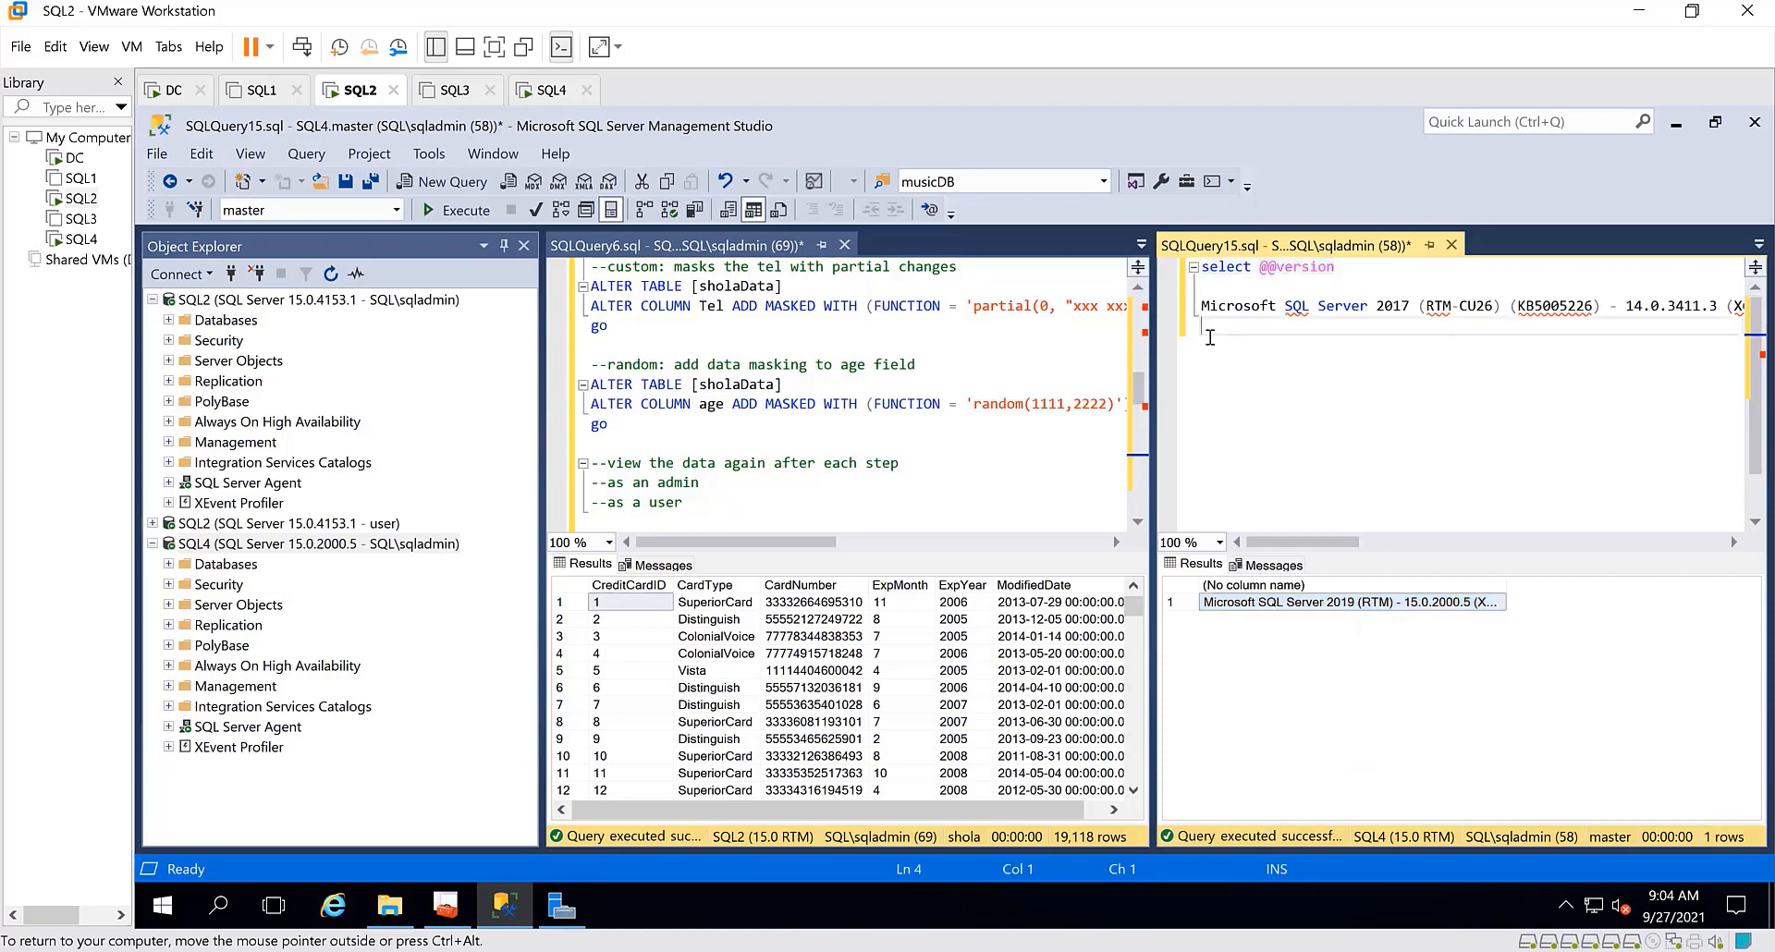
pyautogui.press('Return')
pyautogui.hotkey('ctrl', 'v')
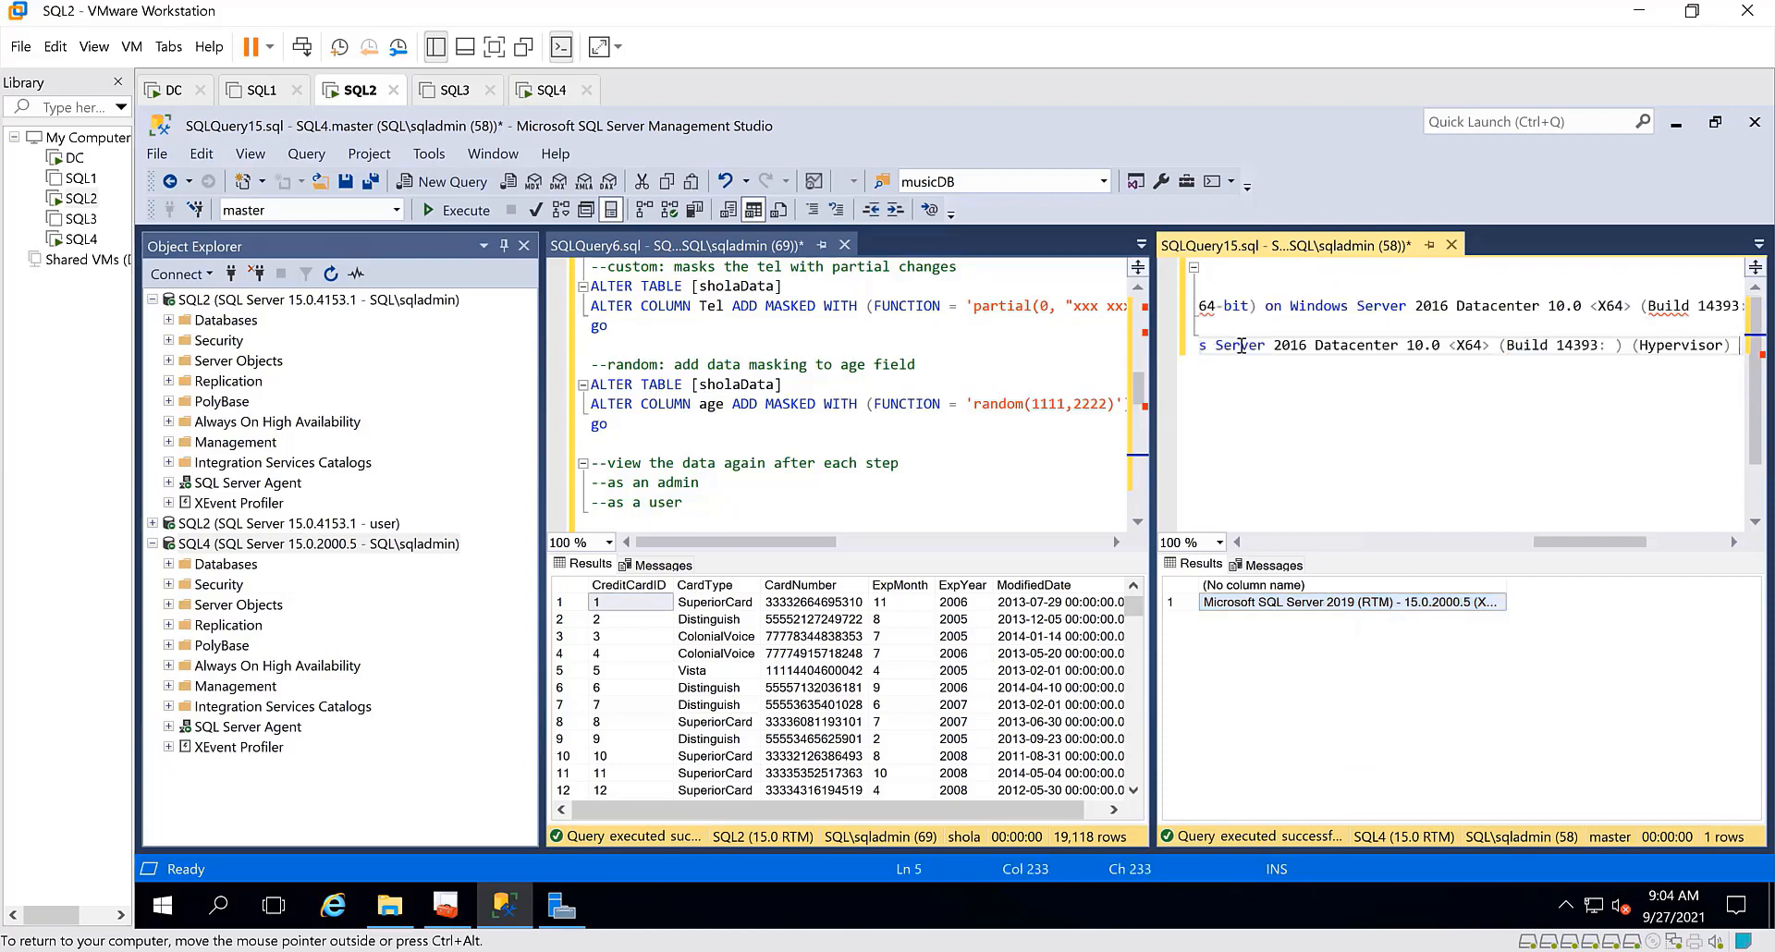
# Break the pasted SQL Server 2019 version text before "Sep 24 2019", moving the remainder three lines down
pyautogui.hscroll(-10, 1239, 345)
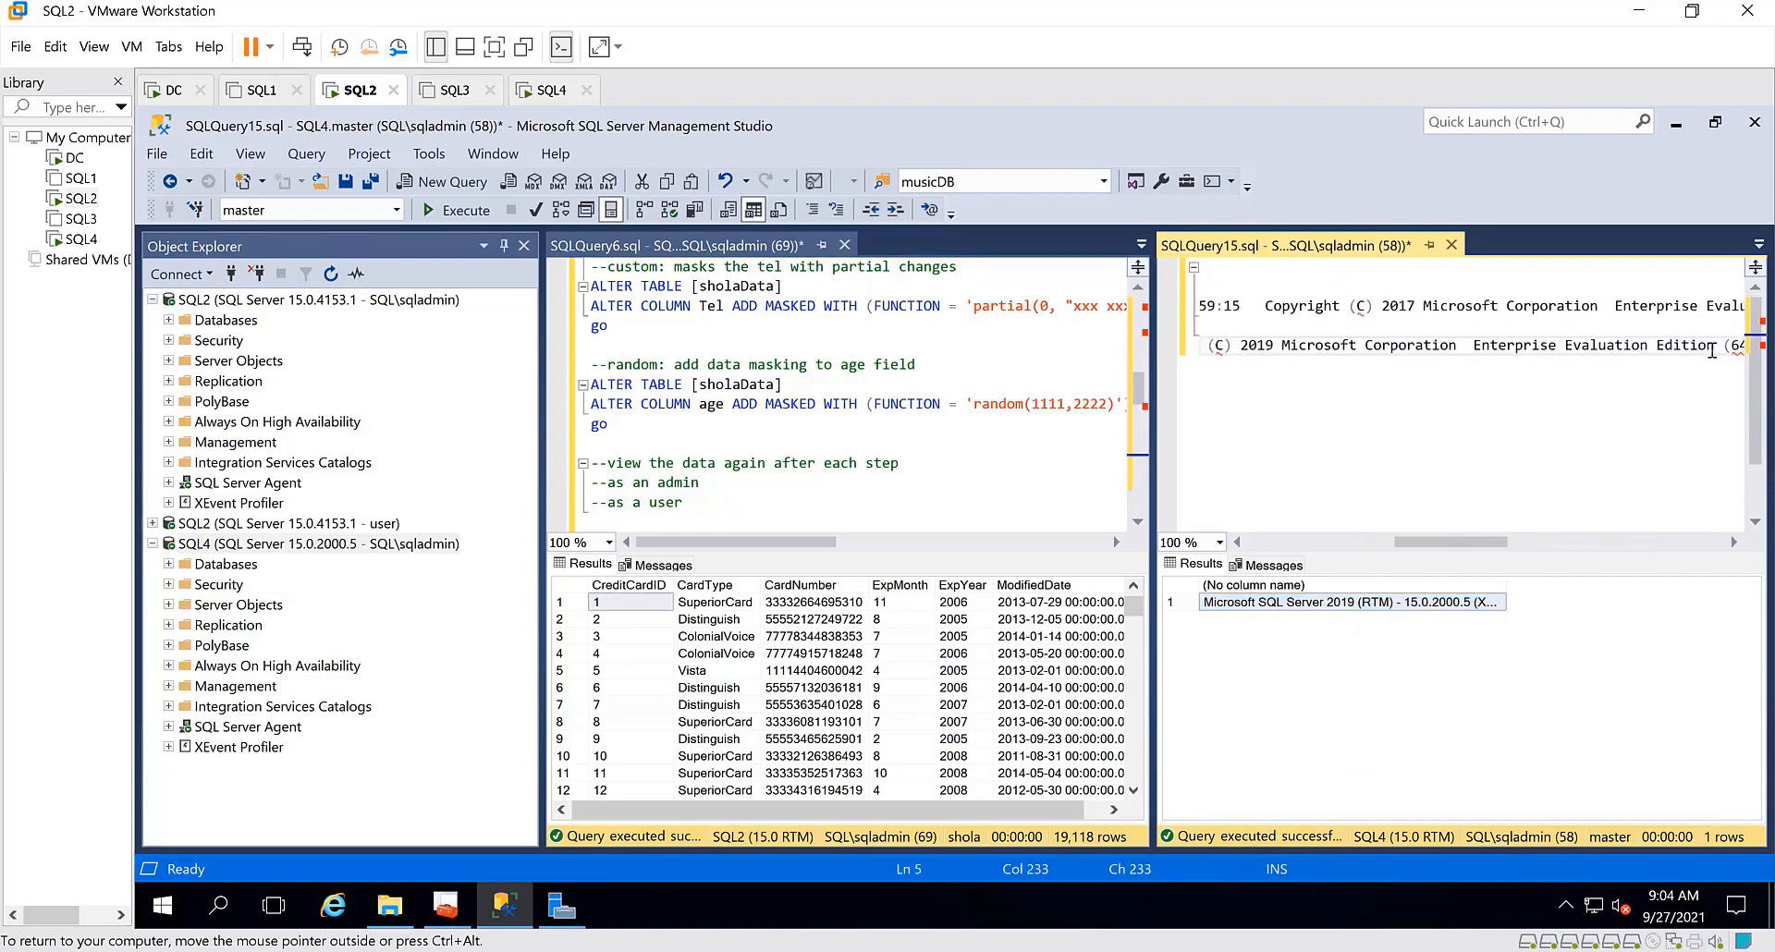
pyautogui.hscroll(-8, 1504, 403)
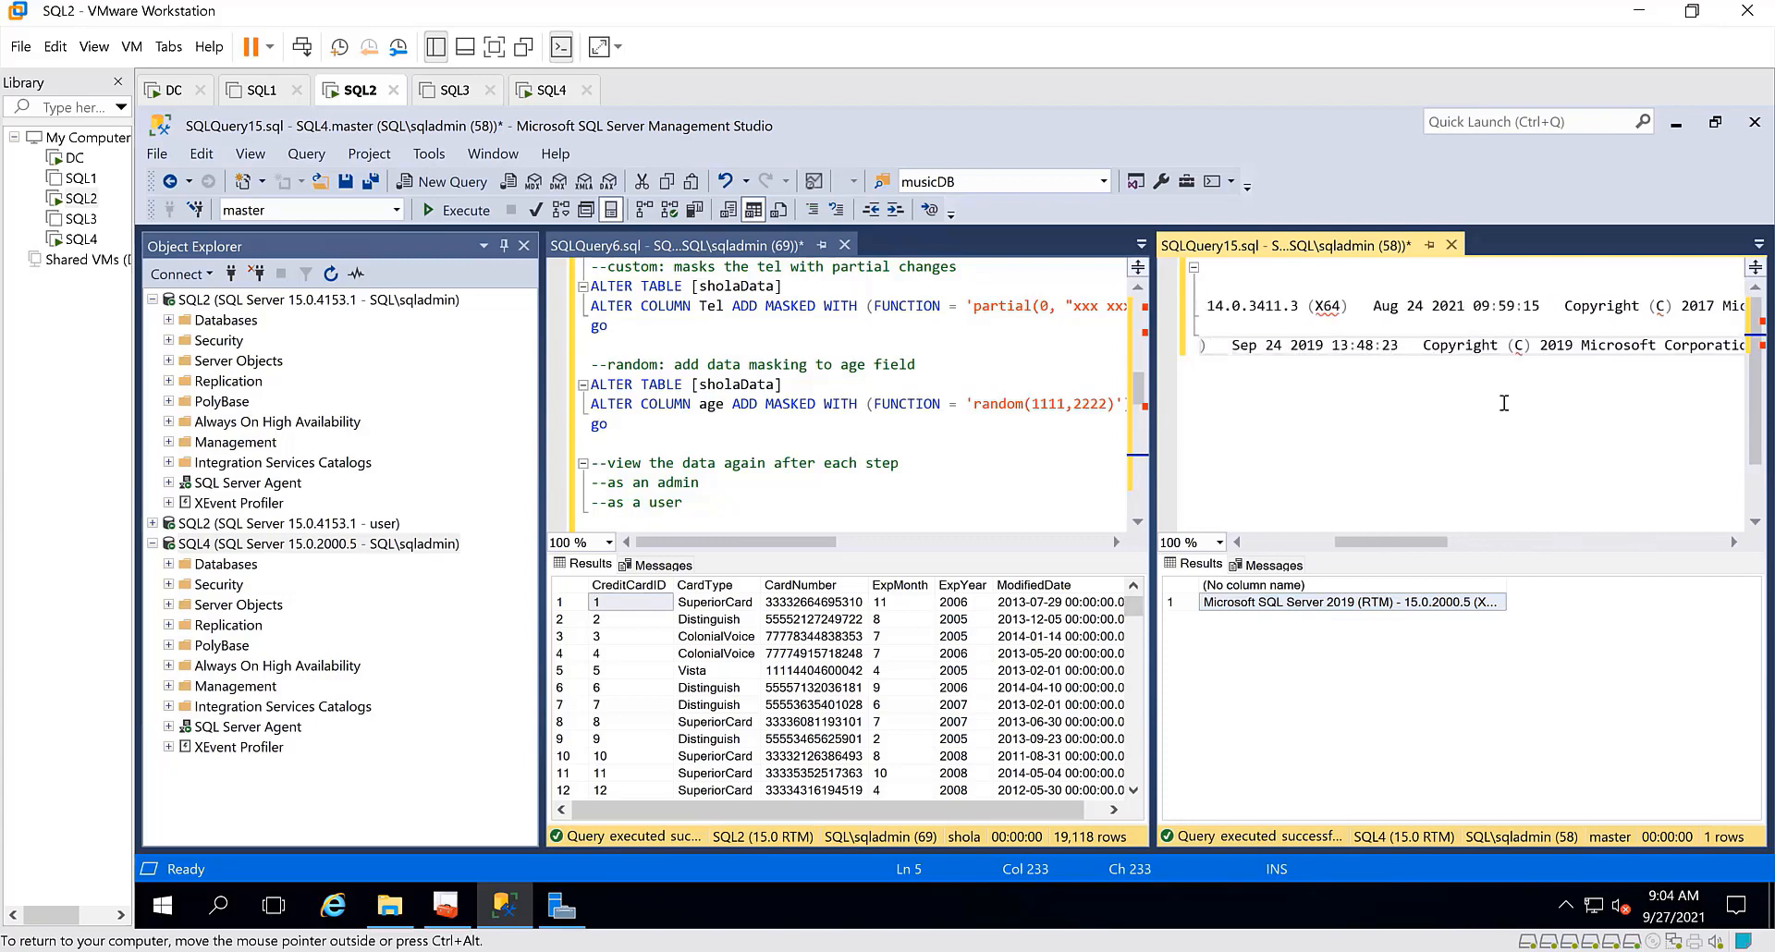
pyautogui.hscroll(-8, 1504, 403)
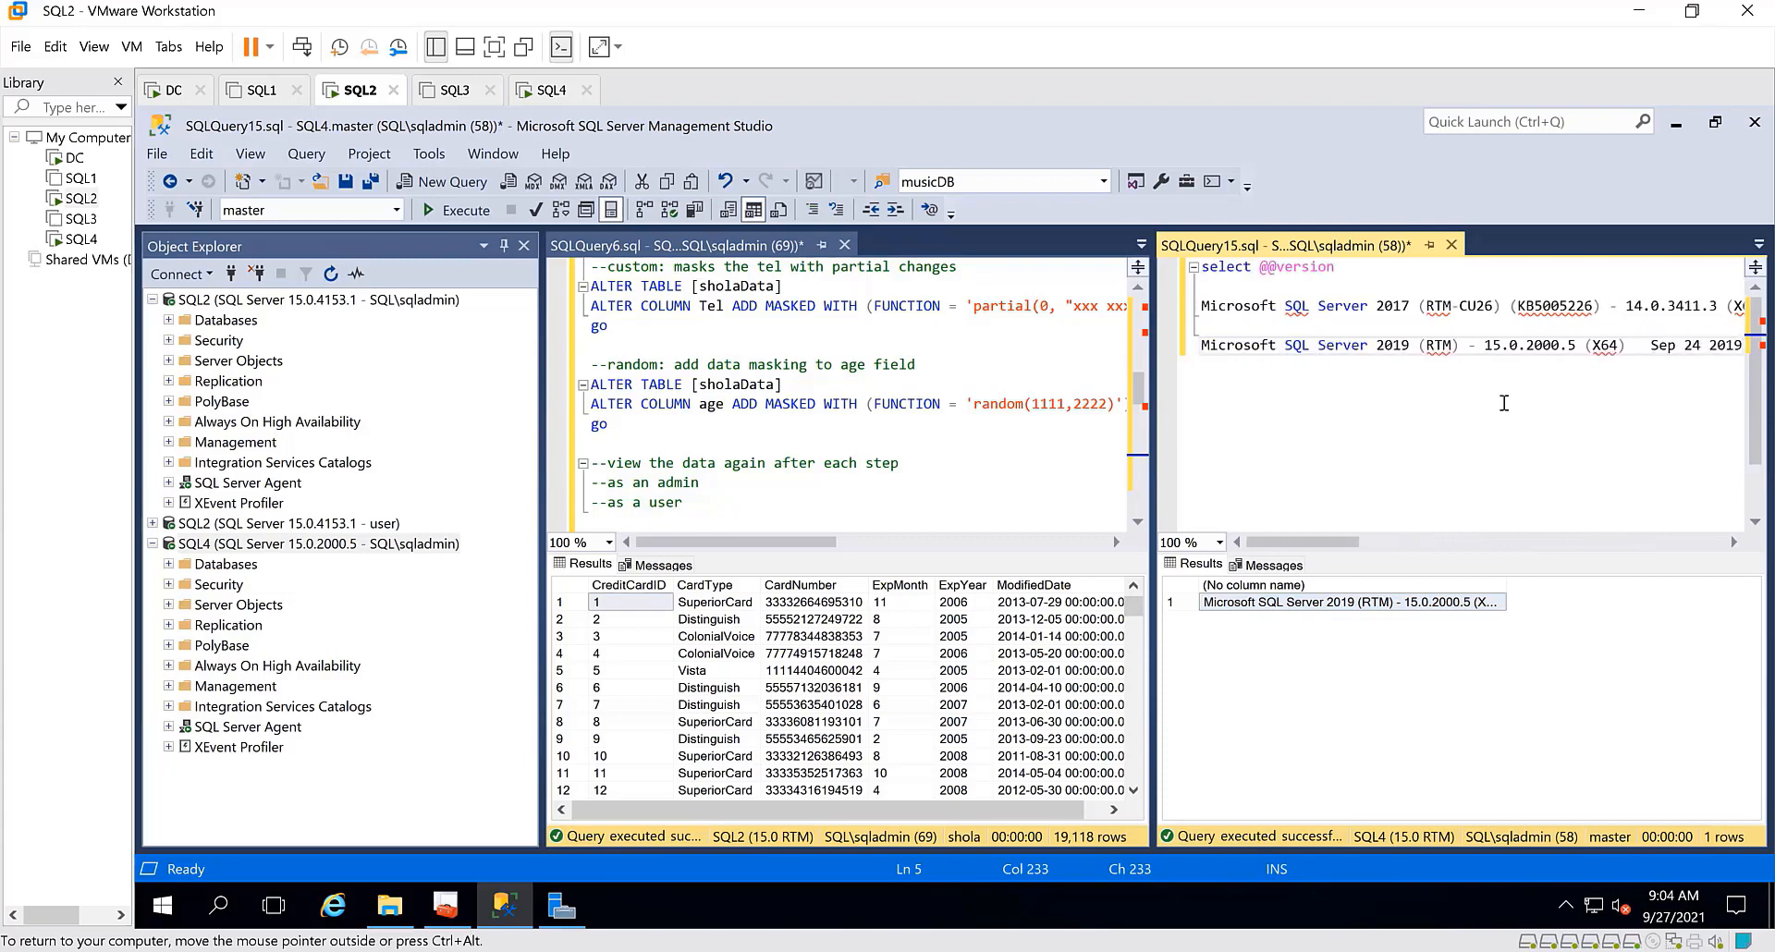
pyautogui.click(1651, 344)
pyautogui.press('Return')
pyautogui.press('Return')
pyautogui.press('Return')
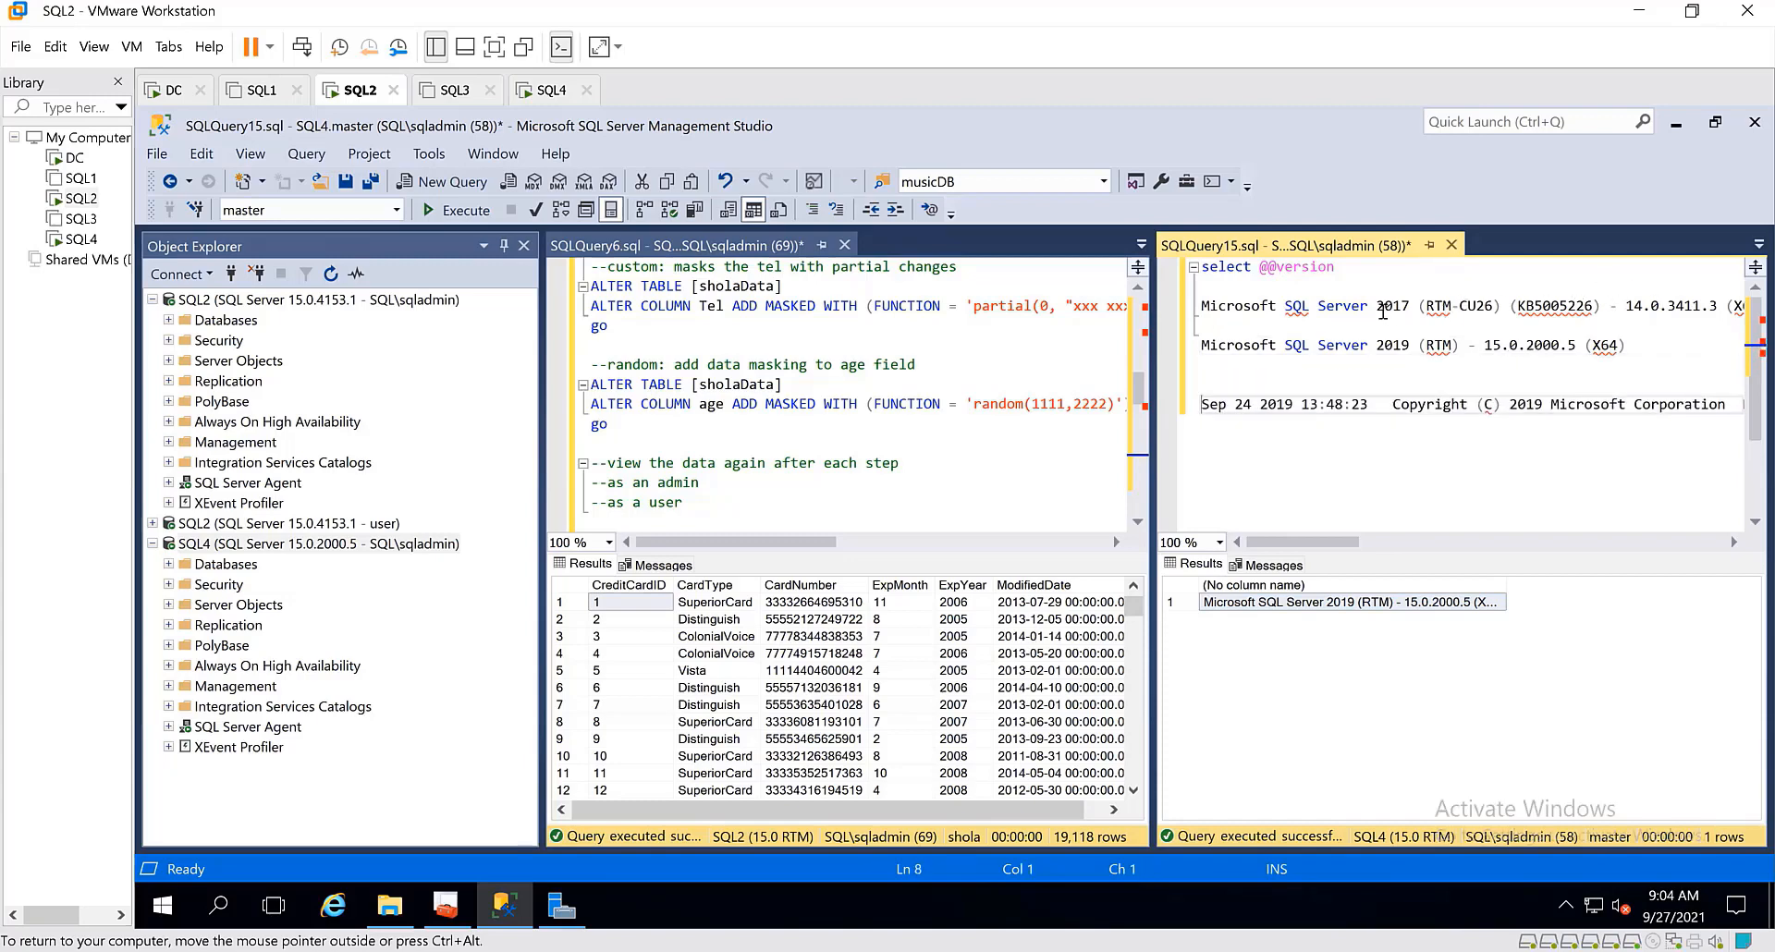
pyautogui.click(1420, 346)
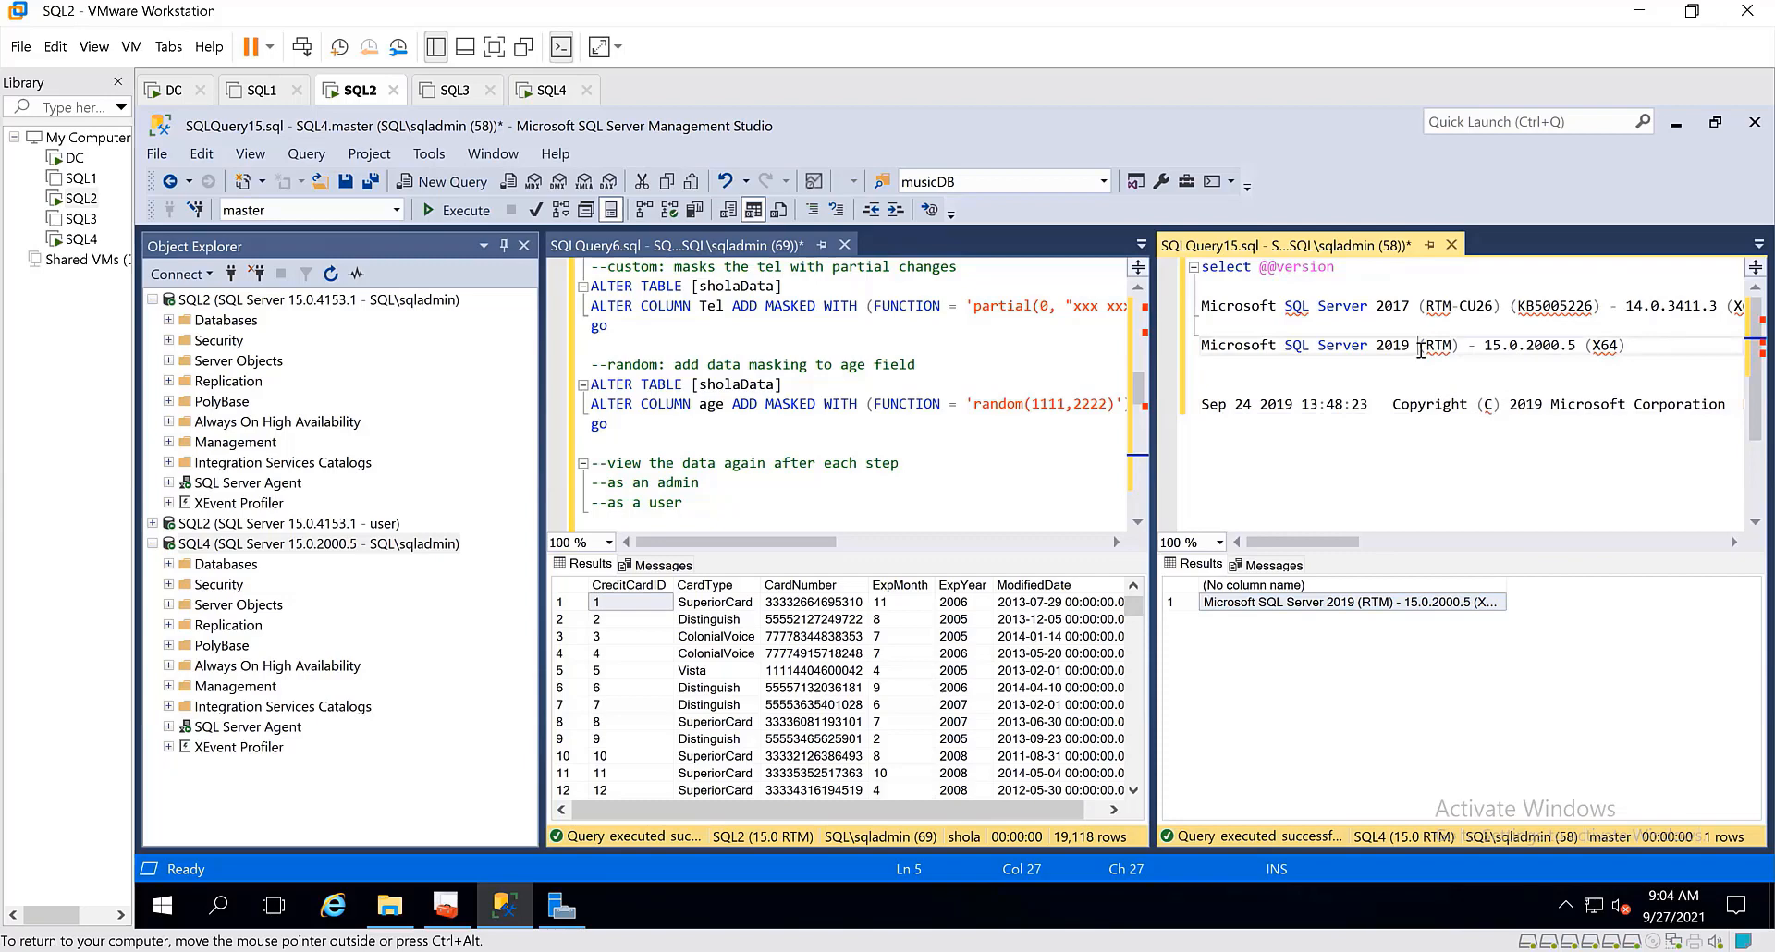